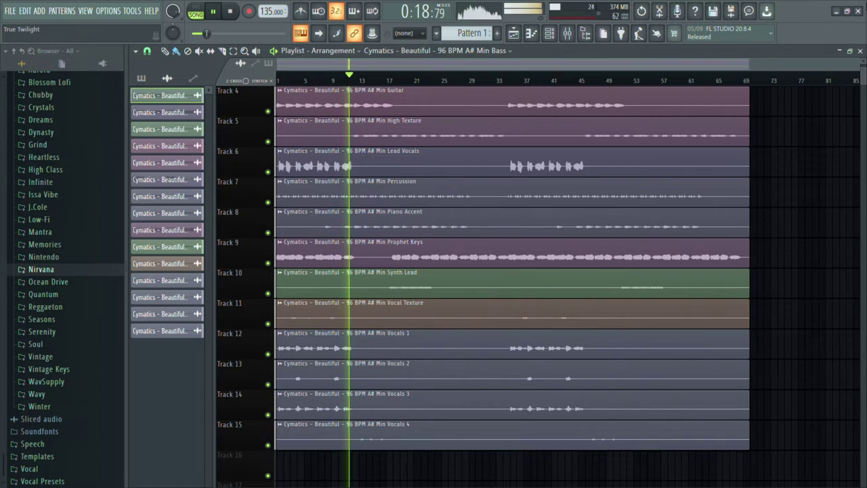
Place a Pattern 1 clip at bar 1 of Track 16, directly below the audio stems
{"action": "left_click_drag", "start_coordinate": [865, 76], "coordinate": [864, 48]}
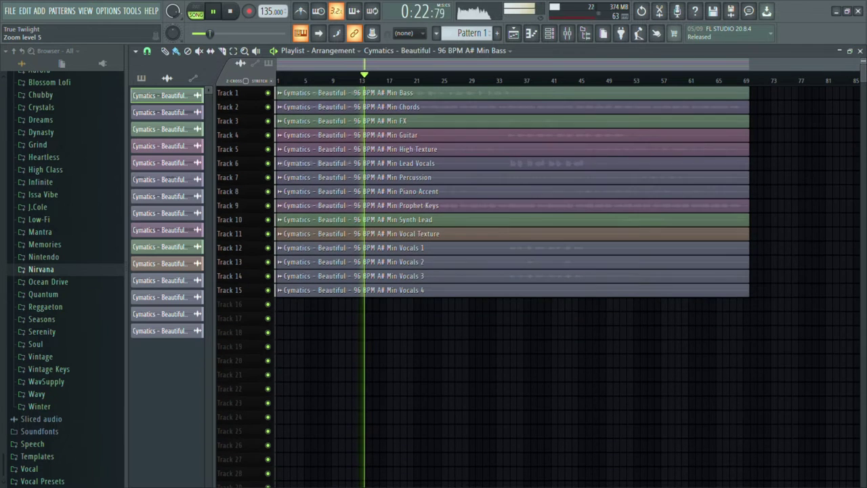
{"action": "left_click", "coordinate": [146, 79]}
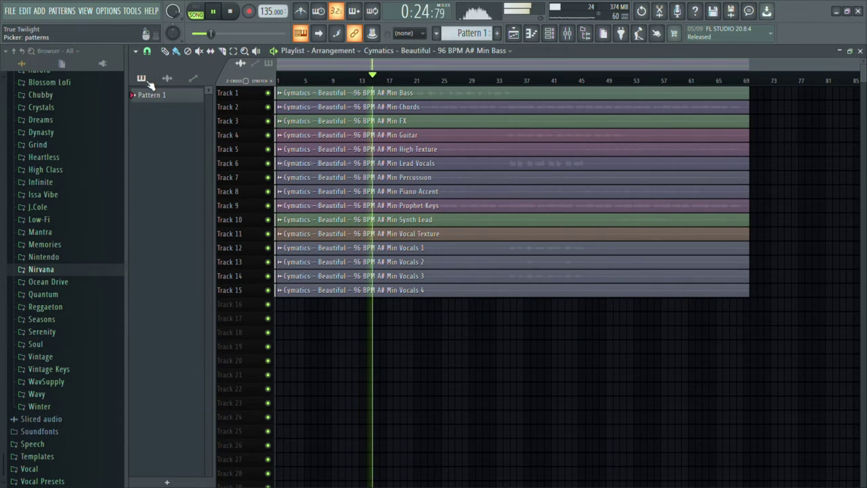
{"action": "left_click", "coordinate": [158, 95]}
{"action": "left_click", "coordinate": [280, 319]}
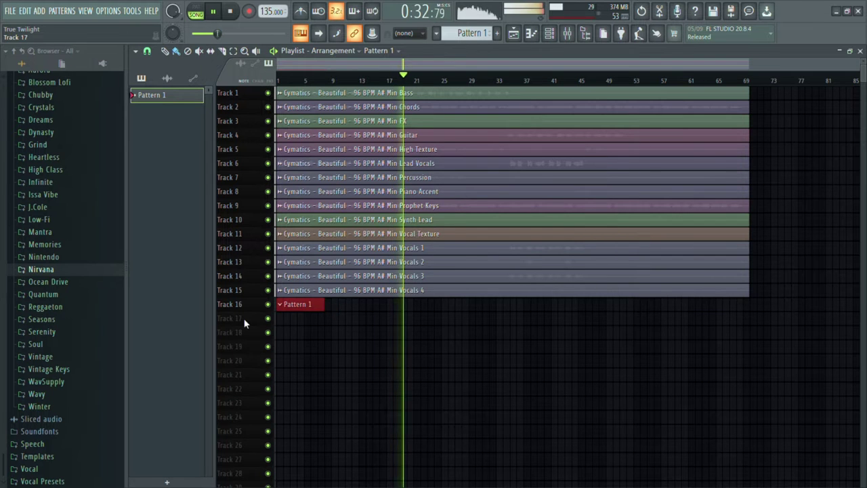
Extend the Pattern 1 clip on Track 16 so that it ends at bar 9
{"action": "scroll", "coordinate": [285, 332], "scroll_direction": "up", "scroll_amount": 3}
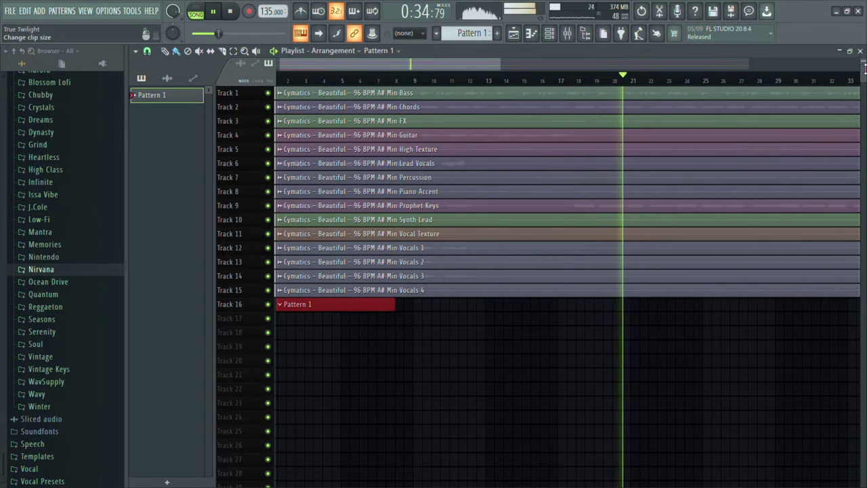
{"action": "left_click_drag", "start_coordinate": [864, 66], "coordinate": [863, 84]}
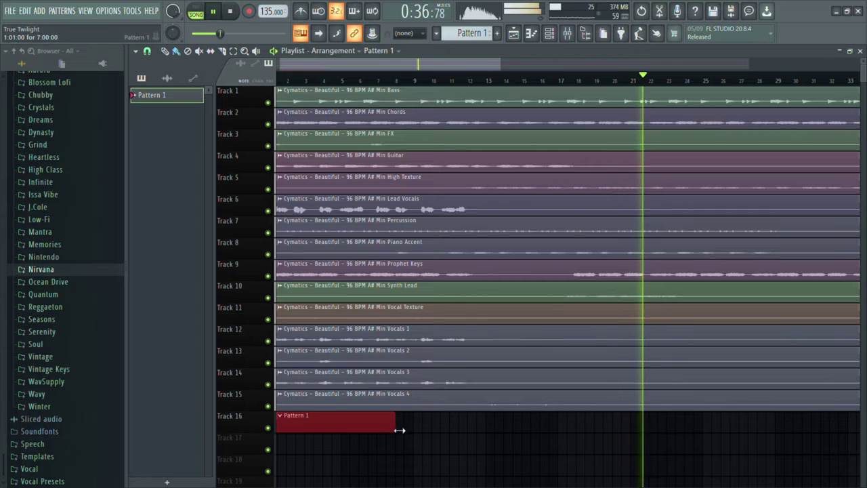
{"action": "left_click_drag", "start_coordinate": [400, 430], "coordinate": [418, 430]}
Duplicate the Pattern 1 clip five times end to end along Track 16, up to bar 49
{"action": "scroll", "coordinate": [470, 430], "scroll_direction": "down", "scroll_amount": 2}
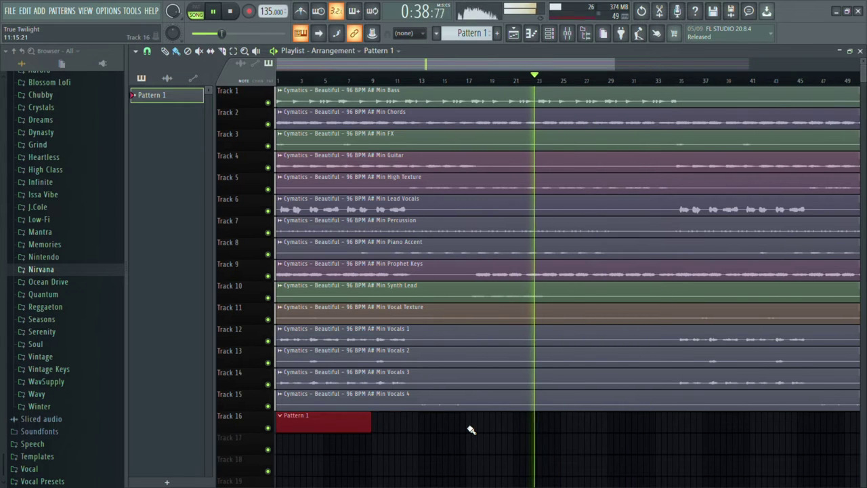
{"action": "key", "text": "ctrl+b"}
{"action": "key", "text": "ctrl+b"}
{"action": "key", "text": "ctrl+b"}
{"action": "key", "text": "ctrl+b"}
{"action": "key", "text": "ctrl+b"}
{"action": "scroll", "coordinate": [471, 430], "scroll_direction": "down", "scroll_amount": 2}
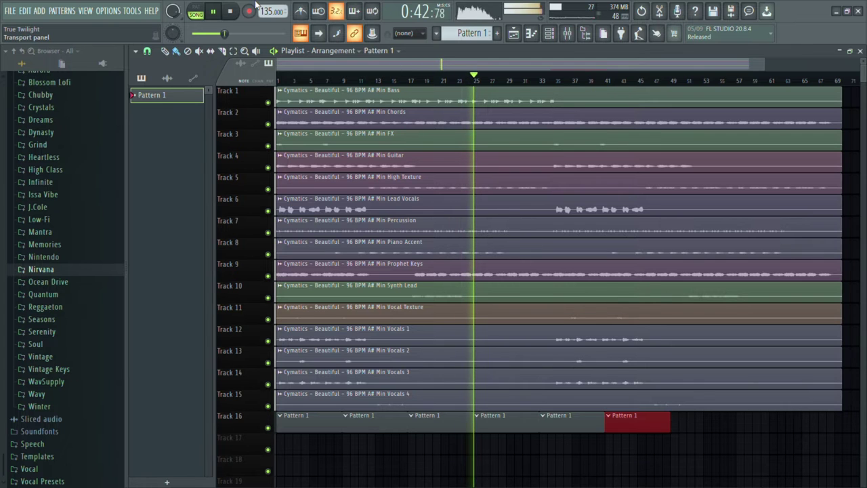
Set the project tempo to 96 BPM and play the arrangement from bar 1
{"action": "left_click_drag", "start_coordinate": [266, 11], "coordinate": [267, 71]}
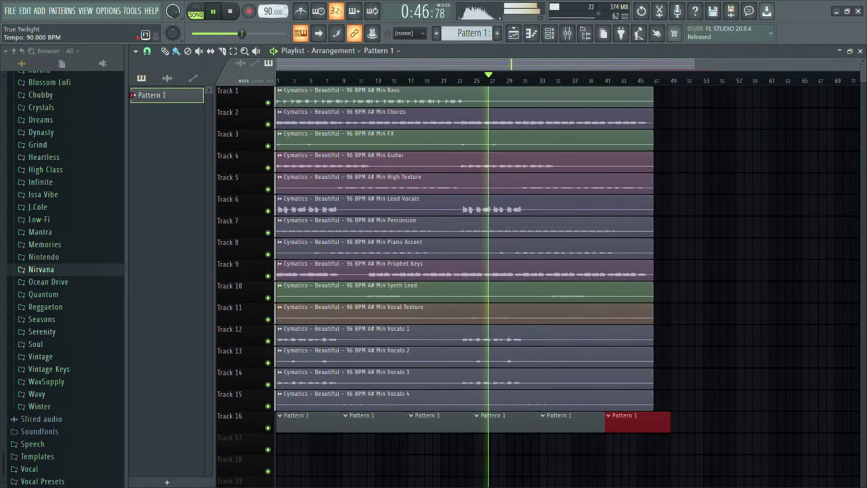
{"action": "left_click_drag", "start_coordinate": [266, 11], "coordinate": [266, 3]}
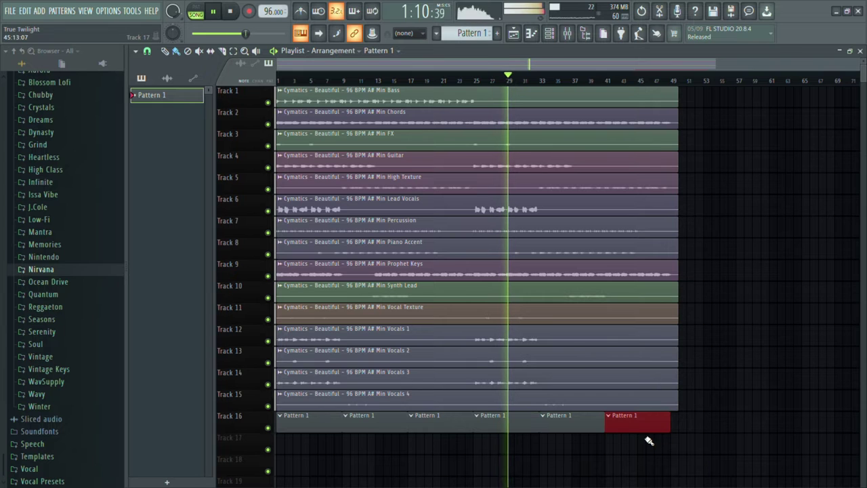
{"action": "scroll", "coordinate": [325, 155], "scroll_direction": "up", "scroll_amount": 2}
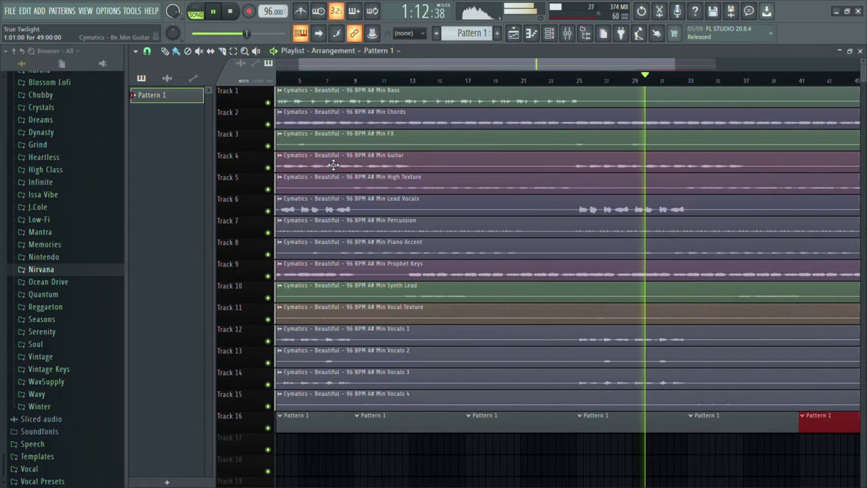
{"action": "scroll", "coordinate": [439, 235], "scroll_direction": "down", "scroll_amount": 2}
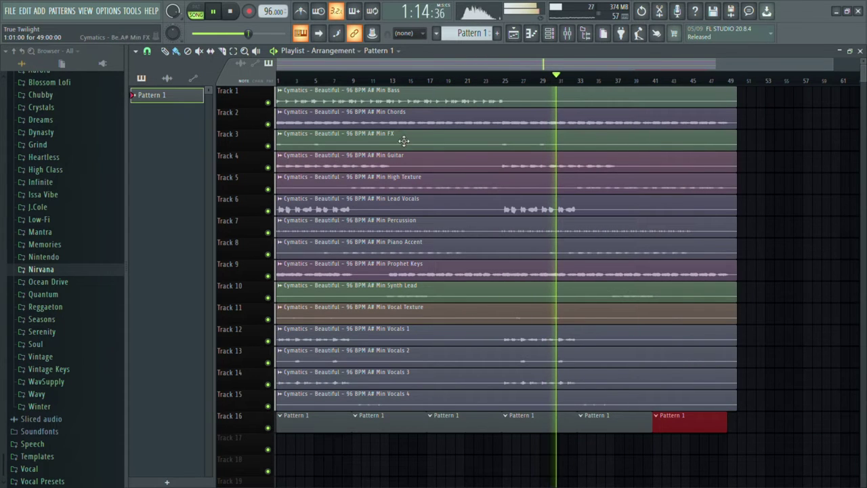
{"action": "left_click", "coordinate": [278, 80]}
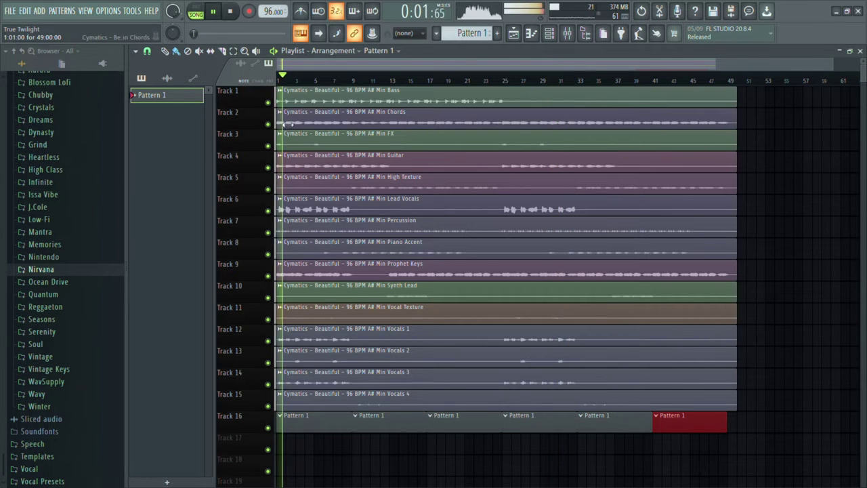
{"action": "scroll", "coordinate": [302, 179], "scroll_direction": "up", "scroll_amount": 1}
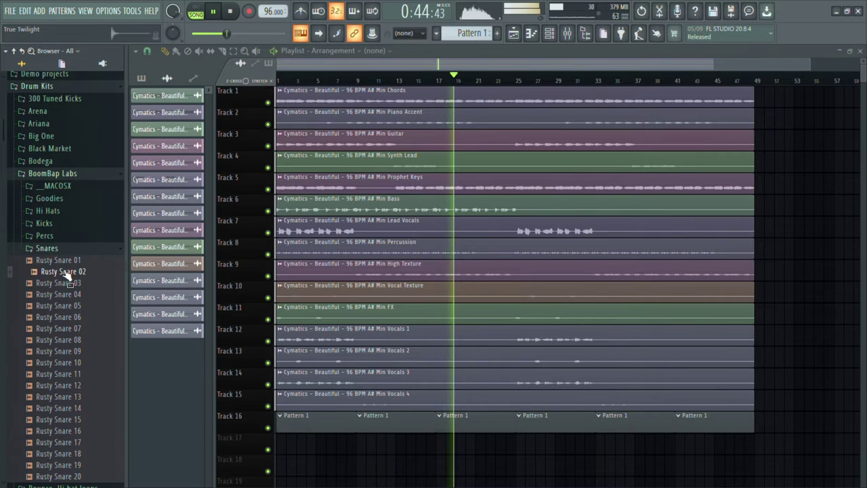
Add the Rusty Snare 02 sample as a channel and open its piano roll around C5, with playback stopped
{"action": "left_click_drag", "start_coordinate": [65, 272], "coordinate": [78, 256]}
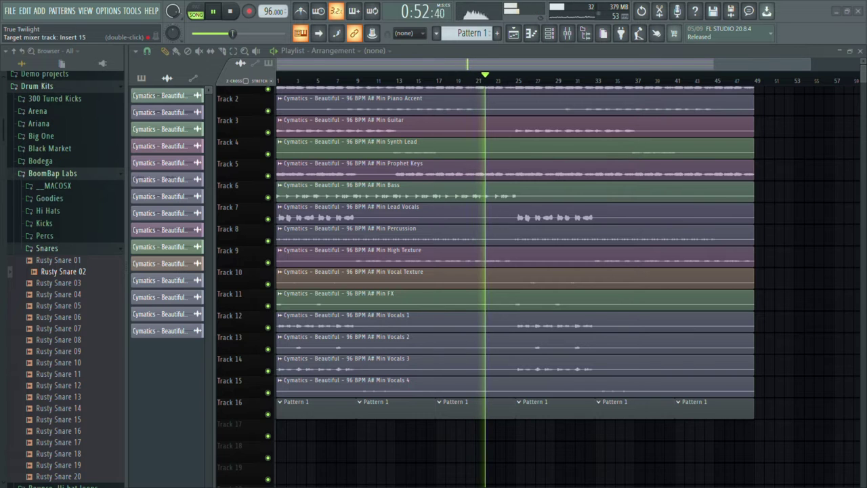
{"action": "key", "text": "F7"}
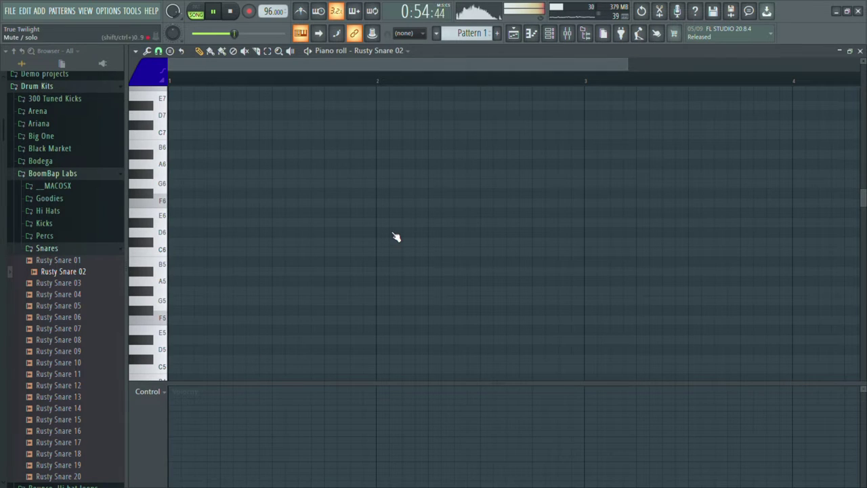
{"action": "key", "text": "space"}
{"action": "key", "text": "space"}
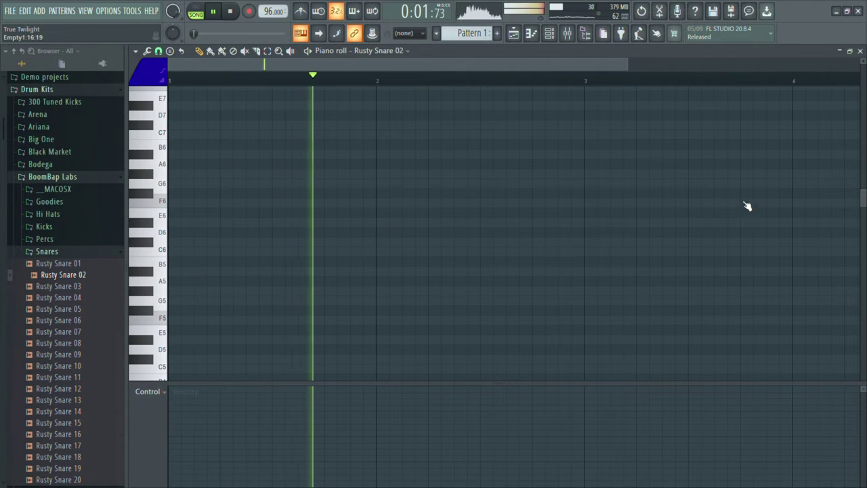
{"action": "scroll", "coordinate": [514, 233], "scroll_direction": "down", "scroll_amount": 2, "text": "ctrl"}
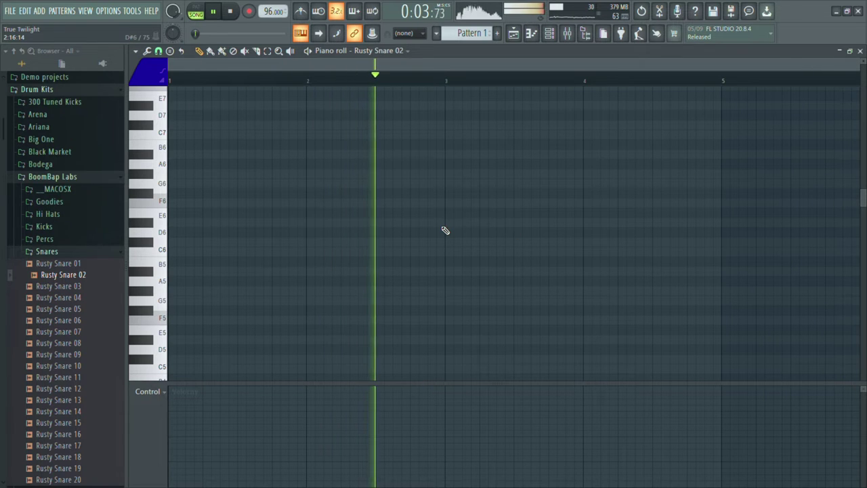
{"action": "scroll", "coordinate": [348, 258], "scroll_direction": "down", "scroll_amount": 3}
{"action": "key", "text": "space"}
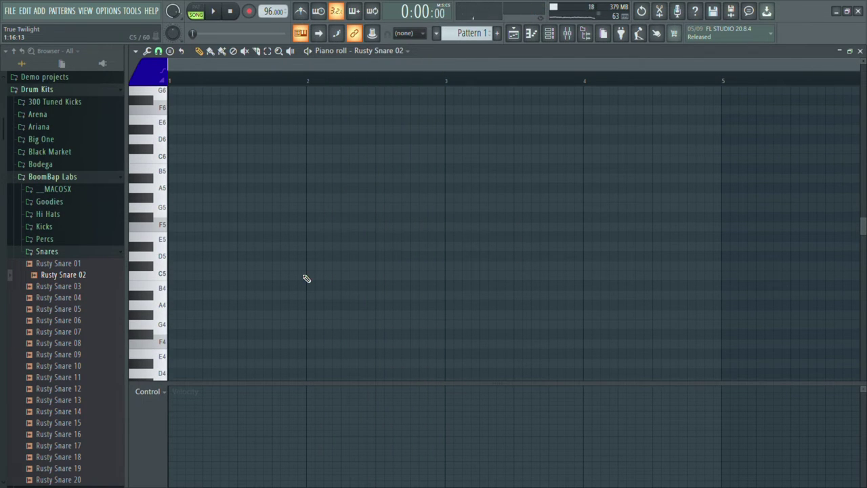
{"action": "left_click", "coordinate": [242, 274]}
{"action": "key", "text": "space"}
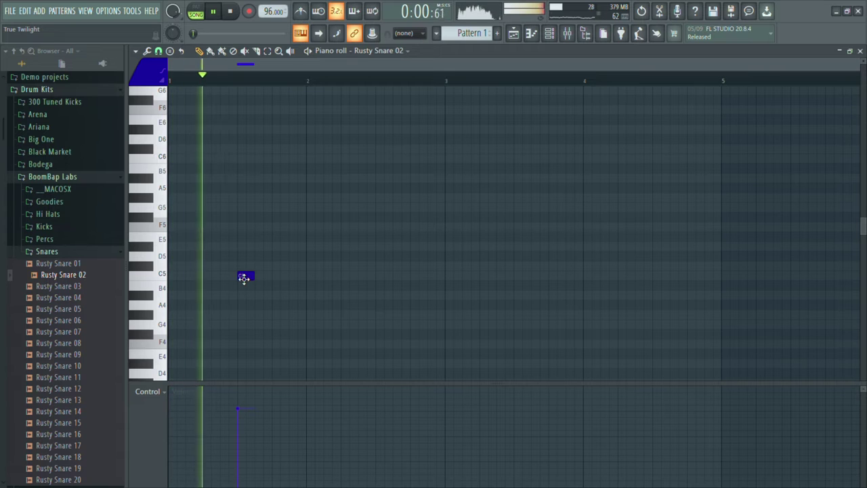
{"action": "key", "text": "space"}
{"action": "key", "text": "space"}
{"action": "right_click", "coordinate": [251, 278]}
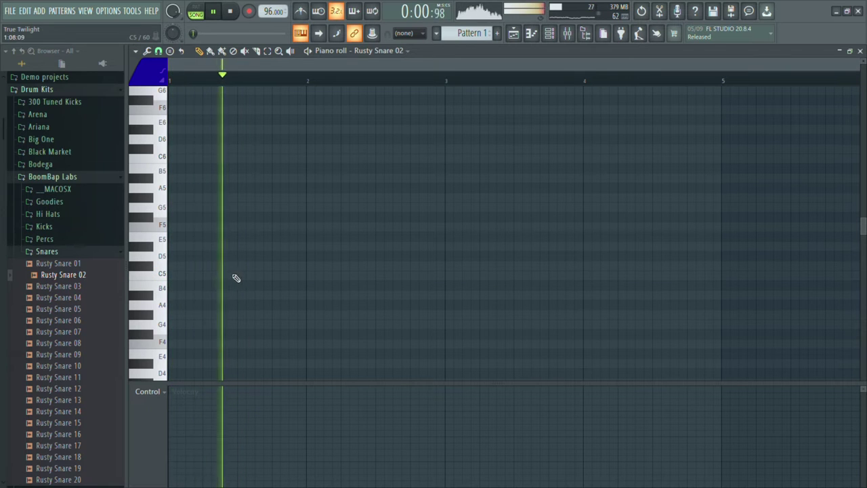
Add Rusty Snare 02 notes at C5 on beats 2 and 4 of bars 1 to 3 during playback
{"action": "key", "text": "space"}
{"action": "left_click", "coordinate": [210, 281]}
{"action": "key", "text": "space"}
{"action": "left_click", "coordinate": [279, 277]}
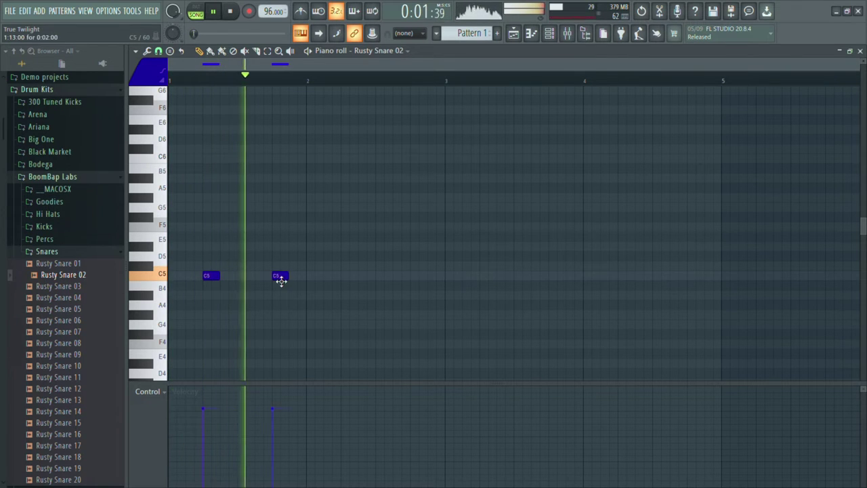
{"action": "left_click", "coordinate": [348, 276]}
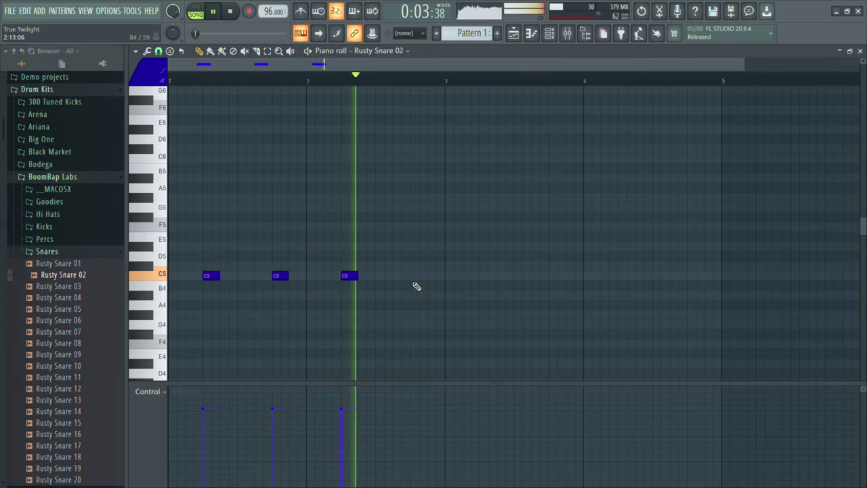
{"action": "left_click", "coordinate": [416, 276]}
{"action": "left_click", "coordinate": [484, 277]}
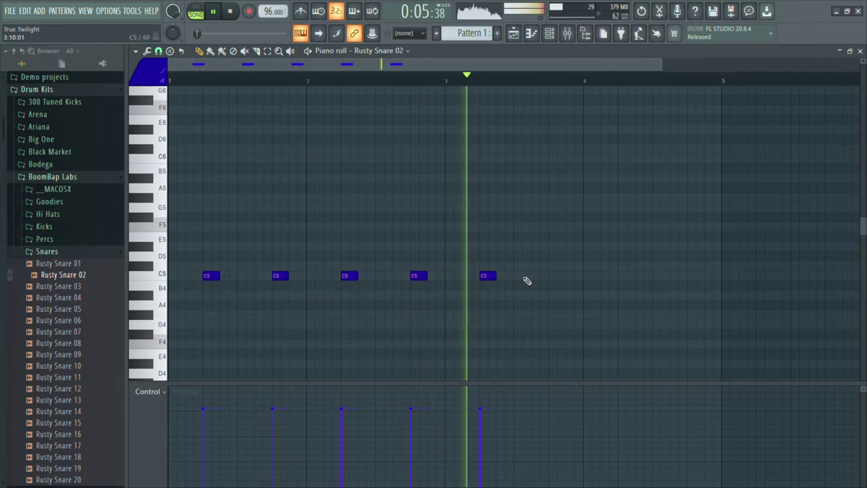
{"action": "left_click", "coordinate": [556, 277]}
Continue the C5 snare notes on beats 2 and 4 of bars 4 and 5
{"action": "scroll", "coordinate": [583, 299], "scroll_direction": "down", "scroll_amount": 2}
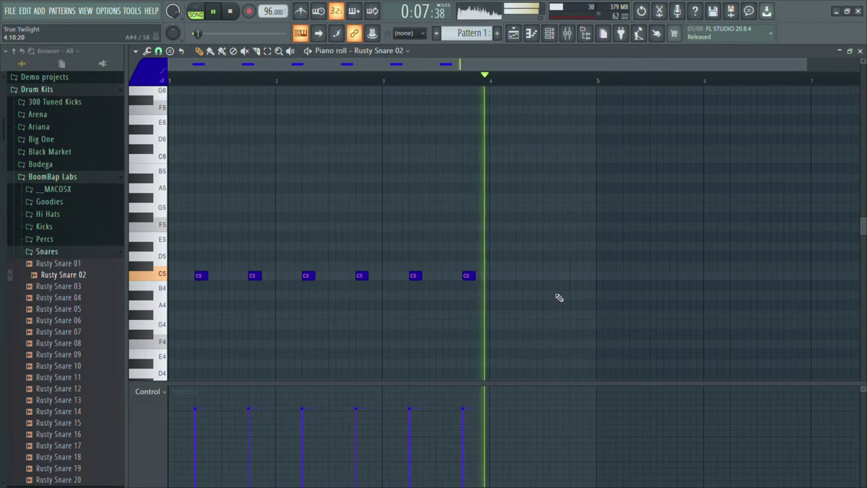
{"action": "left_click", "coordinate": [490, 276]}
{"action": "left_click", "coordinate": [538, 276]}
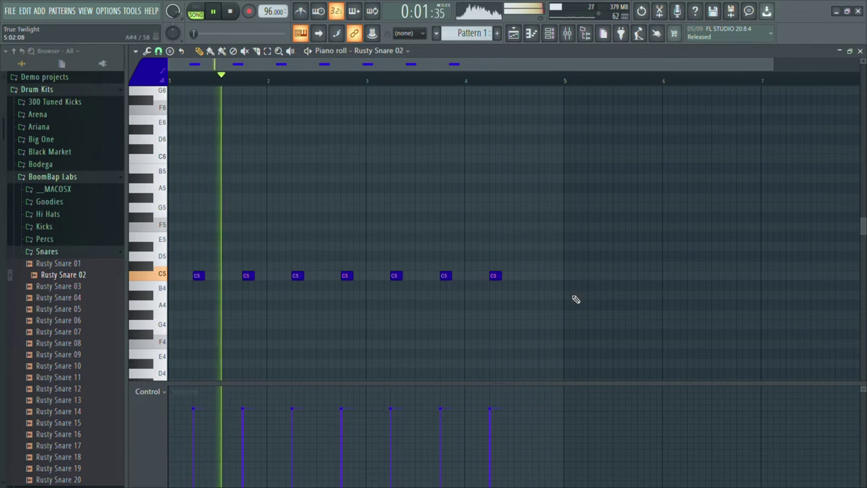
{"action": "left_click_drag", "start_coordinate": [542, 277], "coordinate": [547, 276]}
{"action": "scroll", "coordinate": [589, 298], "scroll_direction": "down", "scroll_amount": 1}
{"action": "left_click", "coordinate": [542, 276]}
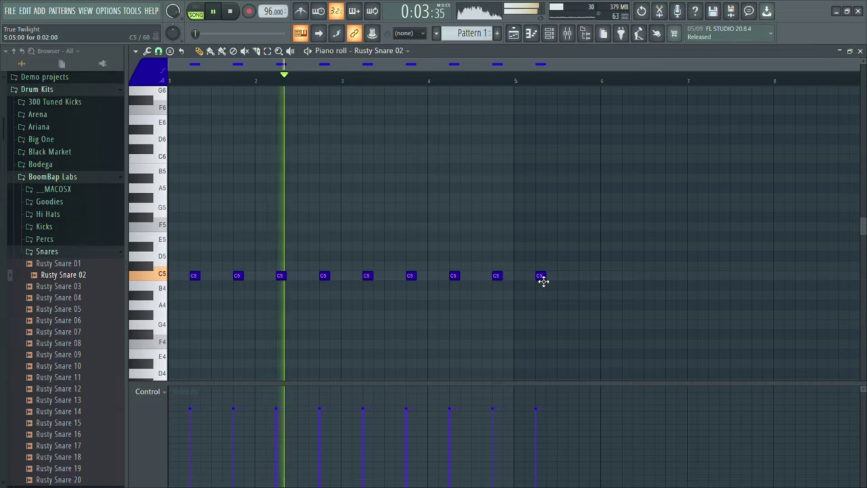
{"action": "left_click", "coordinate": [584, 276]}
Complete the C5 snare notes on beats 2 and 4 of bars 6 to 8 and close the piano roll
{"action": "scroll", "coordinate": [589, 285], "scroll_direction": "right", "scroll_amount": 1}
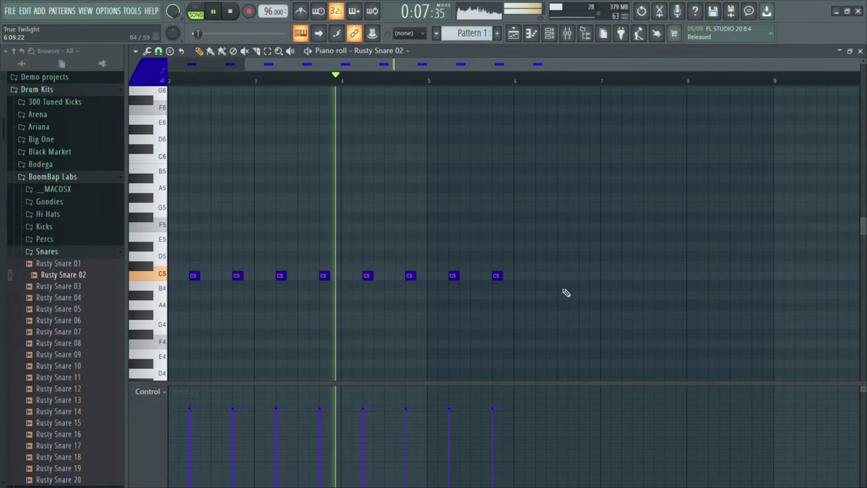
{"action": "left_click", "coordinate": [540, 277]}
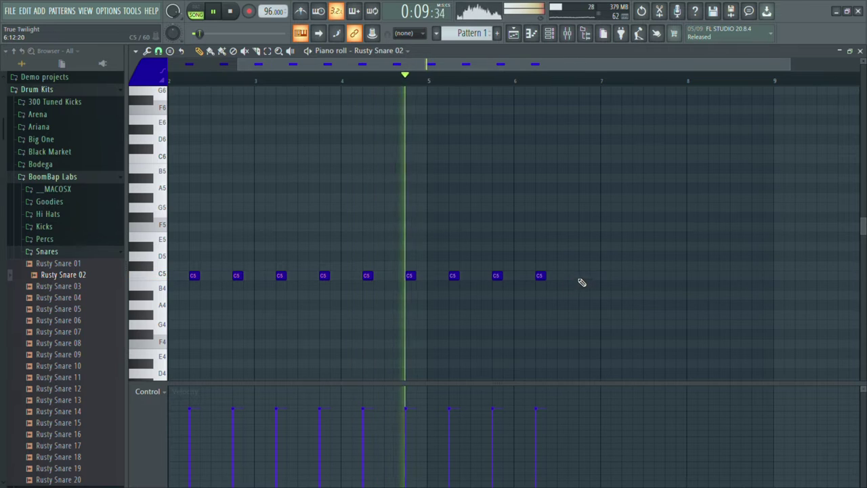
{"action": "left_click", "coordinate": [583, 277]}
{"action": "left_click", "coordinate": [626, 276]}
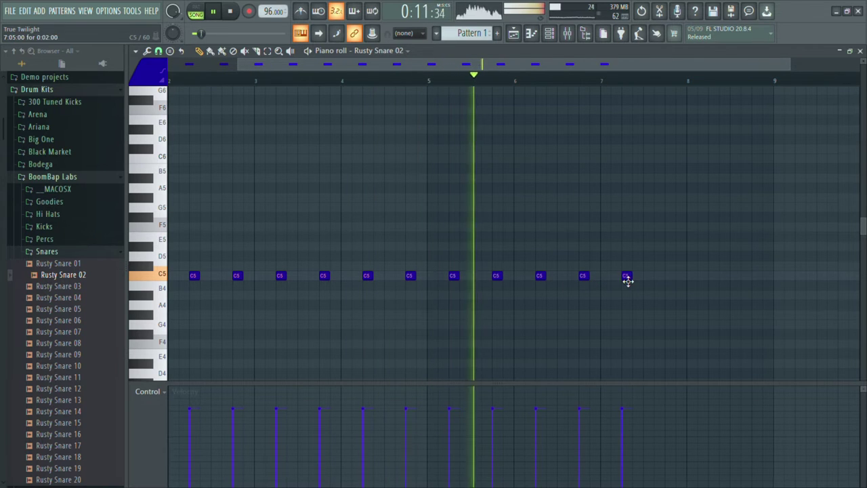
{"action": "left_click", "coordinate": [670, 276]}
{"action": "left_click", "coordinate": [713, 277]}
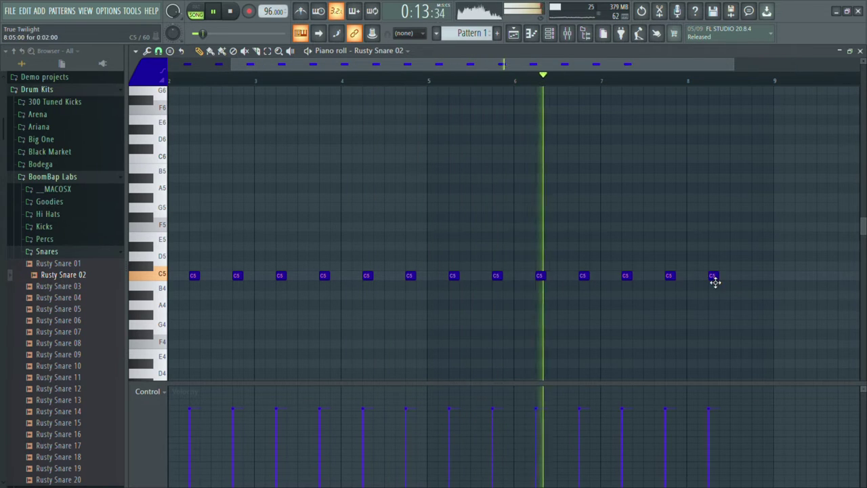
{"action": "left_click", "coordinate": [757, 277]}
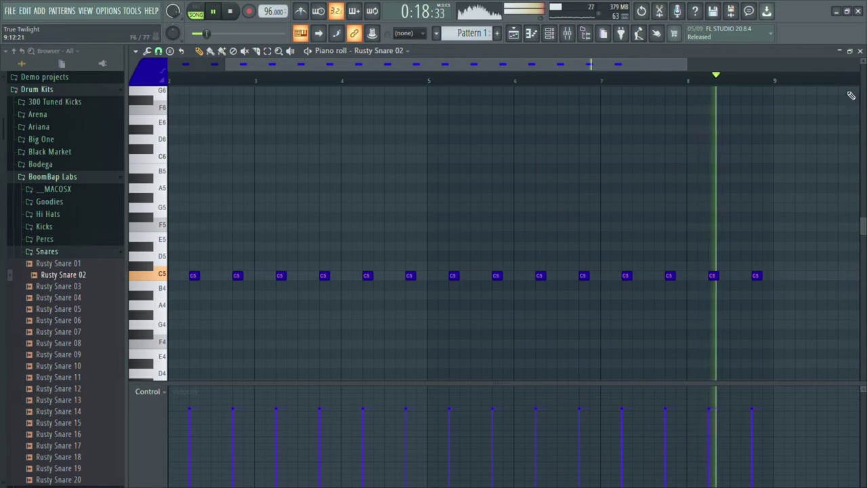
{"action": "left_click", "coordinate": [860, 50]}
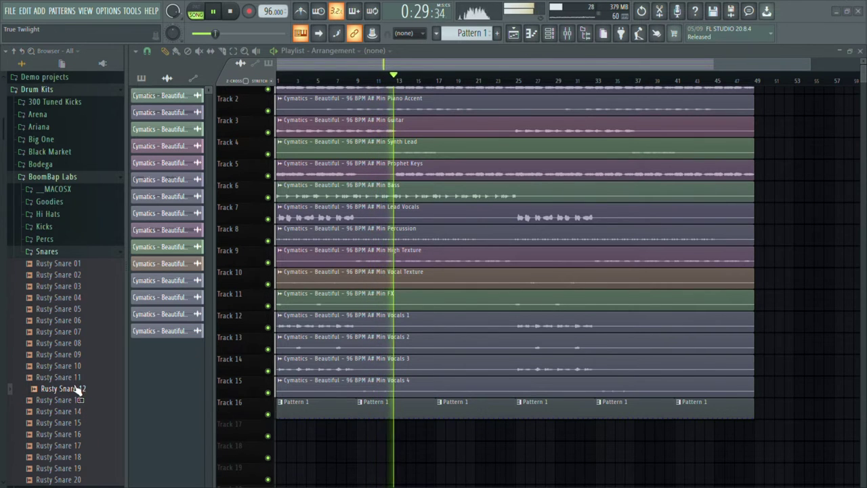
Add the Rusty Snare 12 sample as a channel, open its piano roll and restart playback from bar 1
{"action": "left_click_drag", "start_coordinate": [77, 390], "coordinate": [427, 463]}
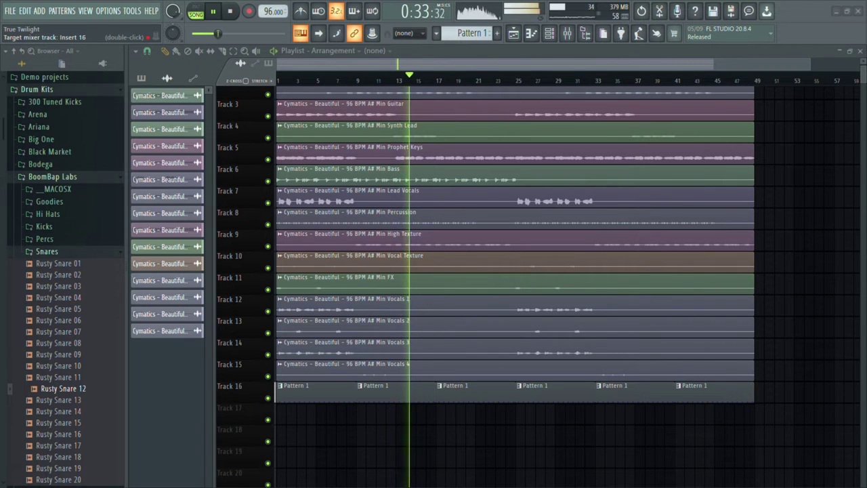
{"action": "key", "text": "F7"}
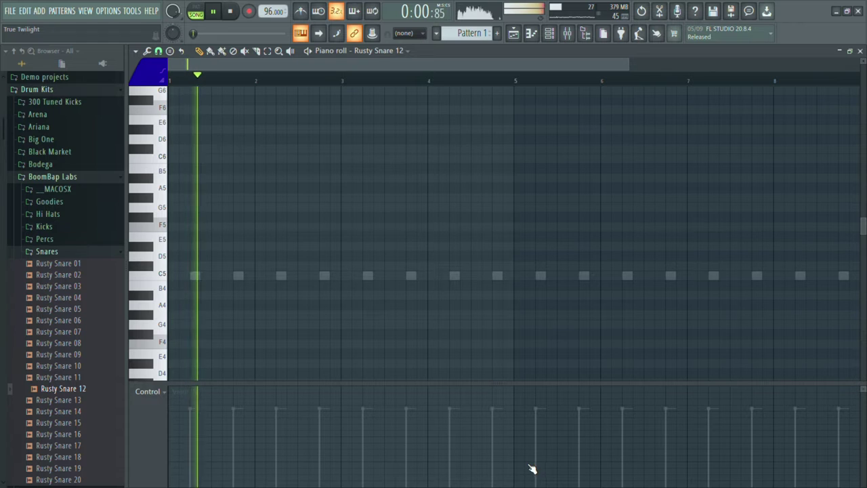
{"action": "key", "text": "space"}
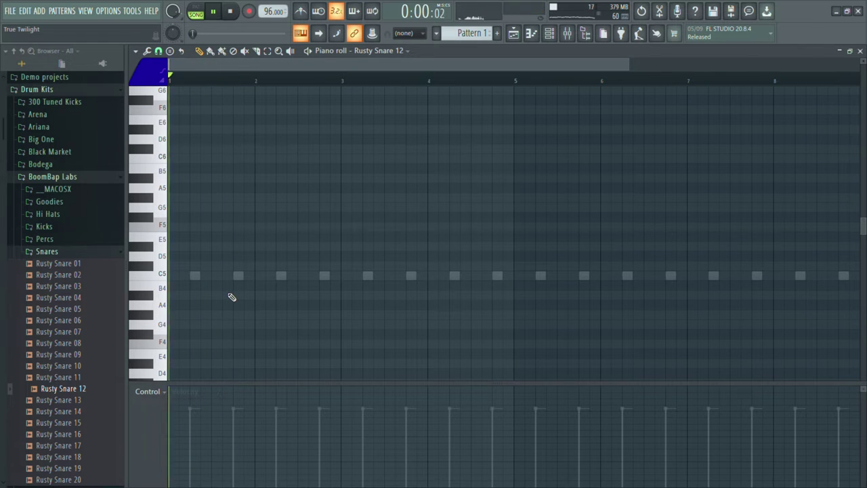
{"action": "left_click", "coordinate": [228, 277]}
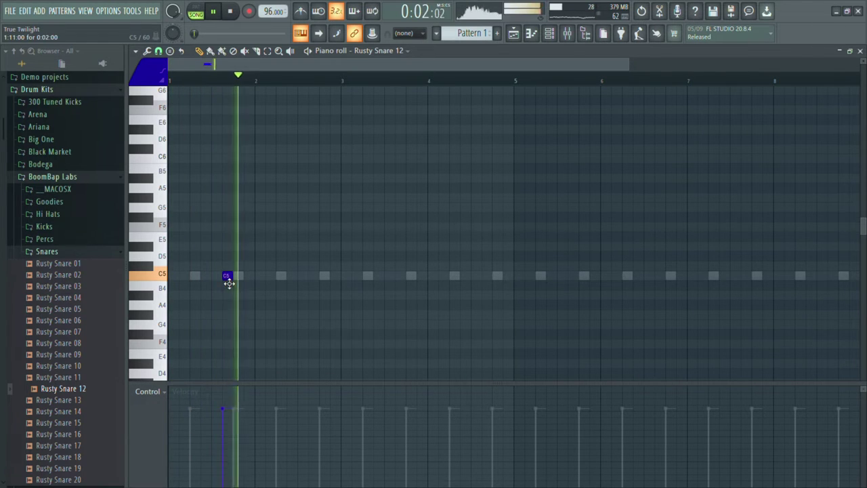
{"action": "right_click", "coordinate": [228, 278]}
{"action": "scroll", "coordinate": [232, 281], "scroll_direction": "up", "scroll_amount": 3}
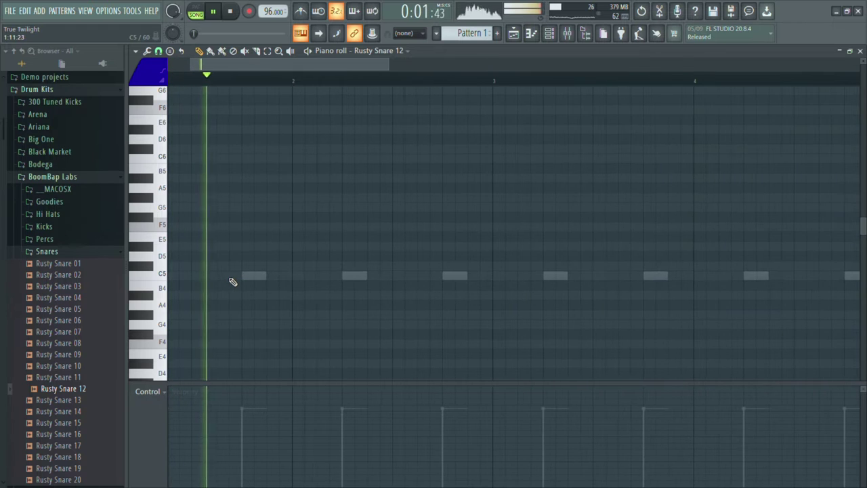
{"action": "left_click", "coordinate": [232, 277]}
{"action": "left_click_drag", "start_coordinate": [232, 277], "coordinate": [203, 278]}
{"action": "scroll", "coordinate": [207, 280], "scroll_direction": "down", "scroll_amount": 2}
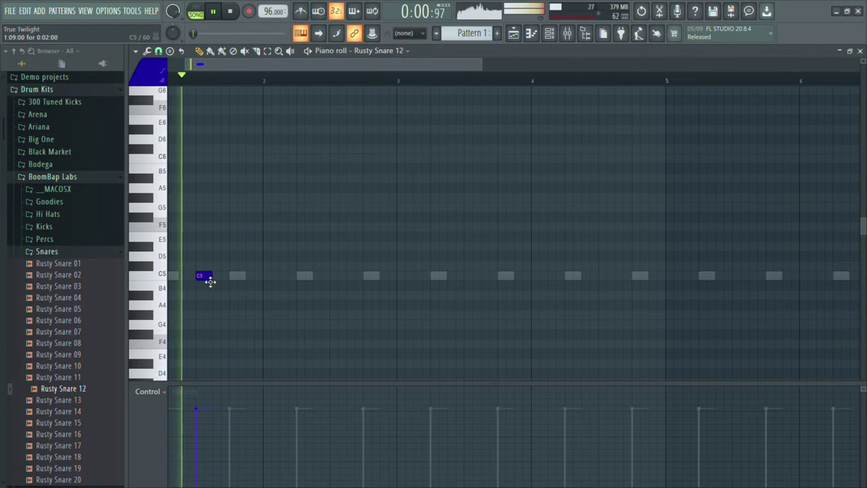
{"action": "key", "text": "space"}
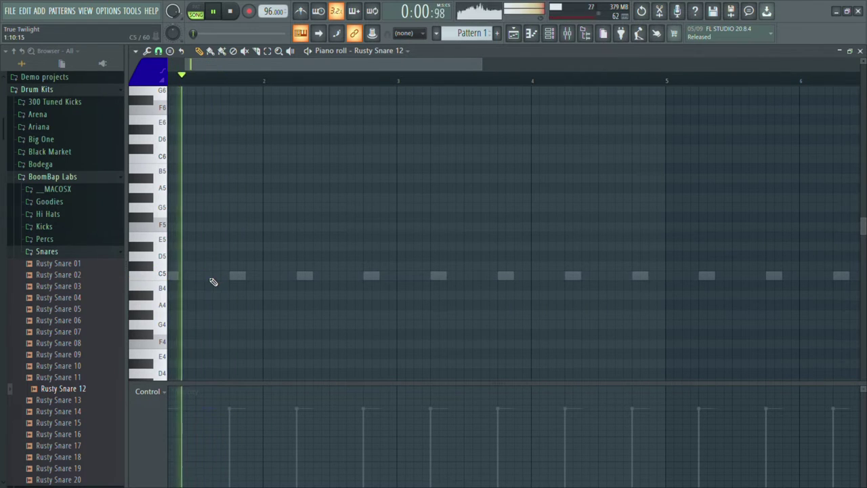
Add one-step Rusty Snare 12 notes at C5 on step 10 of bars 1 and 3
{"action": "left_click", "coordinate": [217, 278]}
{"action": "scroll", "coordinate": [201, 280], "scroll_direction": "up", "scroll_amount": 2}
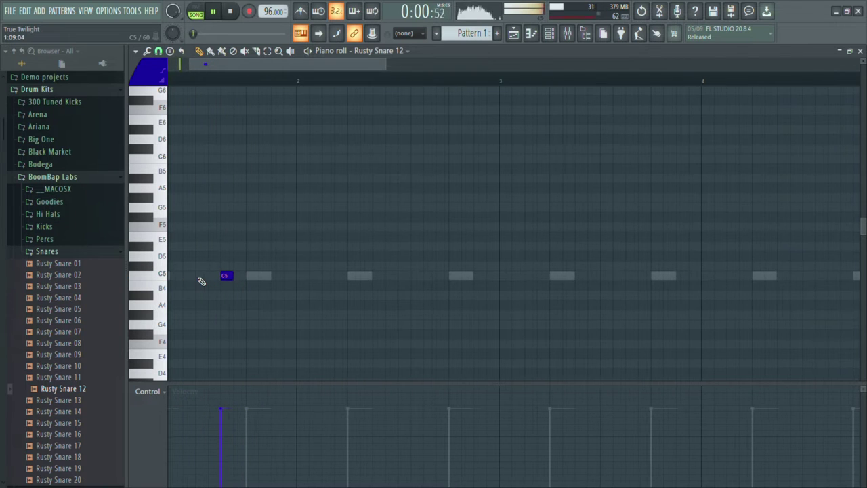
{"action": "right_click", "coordinate": [222, 277]}
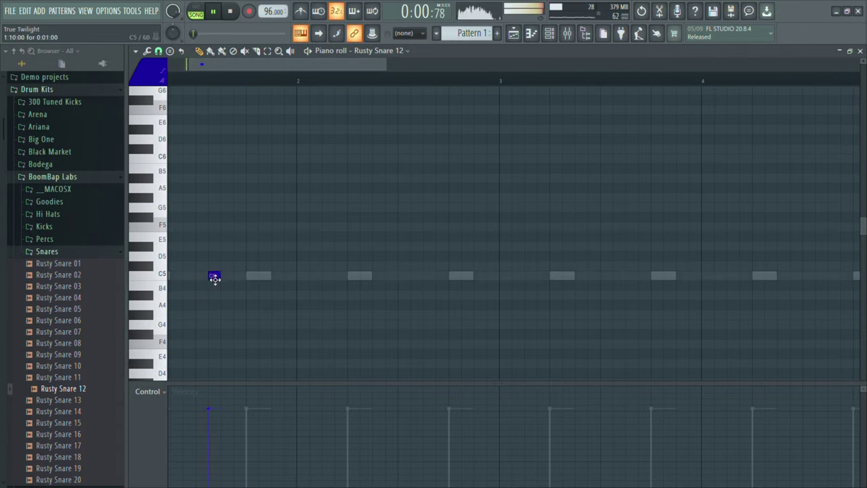
{"action": "scroll", "coordinate": [248, 296], "scroll_direction": "down", "scroll_amount": 3}
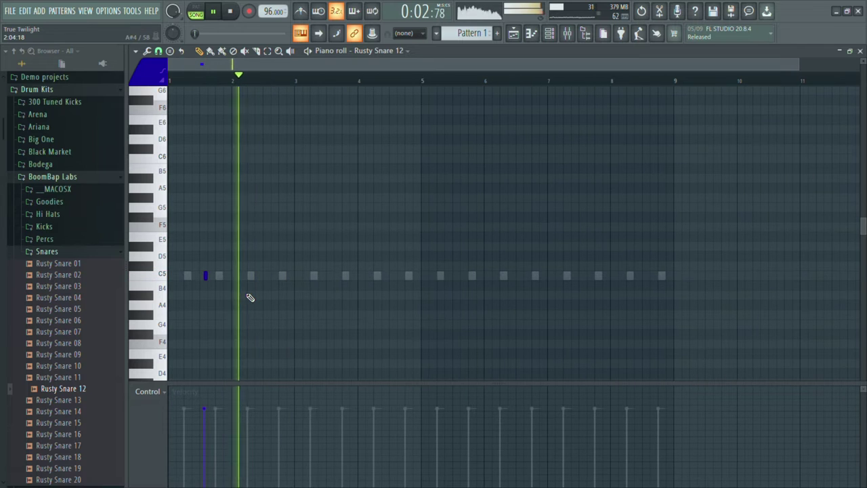
{"action": "scroll", "coordinate": [303, 285], "scroll_direction": "up", "scroll_amount": 2}
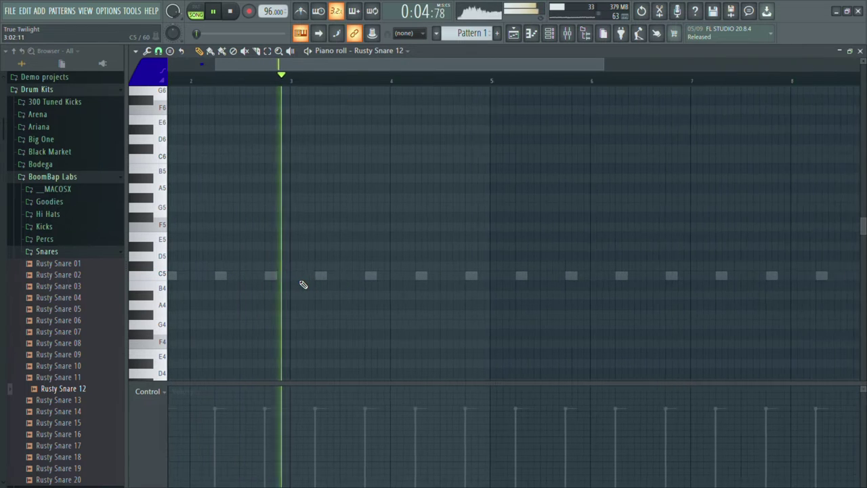
{"action": "scroll", "coordinate": [345, 282], "scroll_direction": "up", "scroll_amount": 1}
{"action": "left_click", "coordinate": [364, 278]}
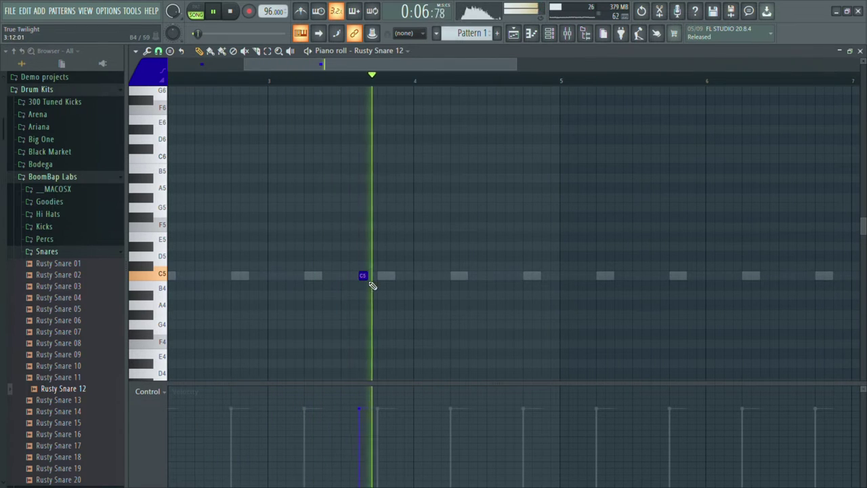
{"action": "scroll", "coordinate": [359, 280], "scroll_direction": "down", "scroll_amount": 3}
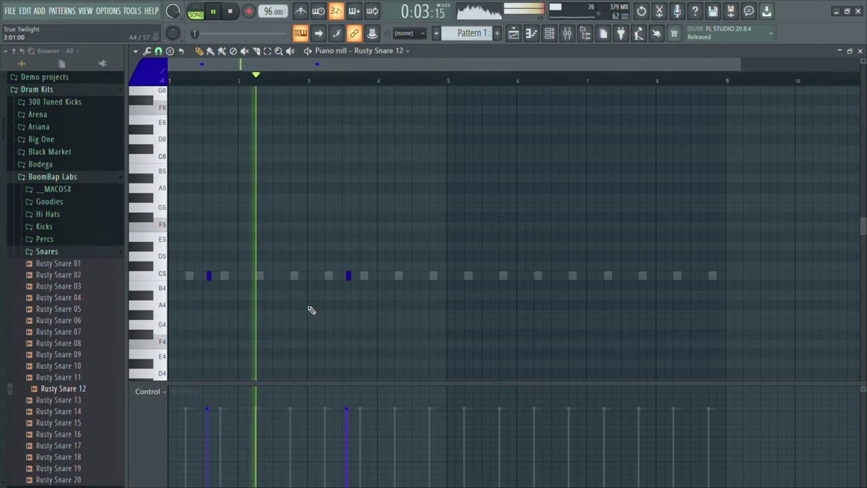
Add the same one-step C5 note on step 10 of bars 5 and 7, and return to the playlist
{"action": "scroll", "coordinate": [348, 302], "scroll_direction": "up", "scroll_amount": 2}
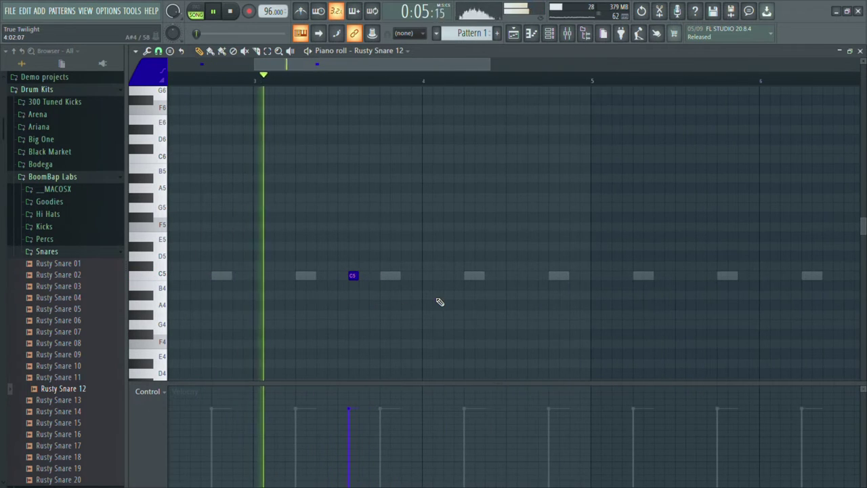
{"action": "scroll", "coordinate": [439, 301], "scroll_direction": "down", "scroll_amount": 3}
{"action": "scroll", "coordinate": [559, 319], "scroll_direction": "up", "scroll_amount": 2}
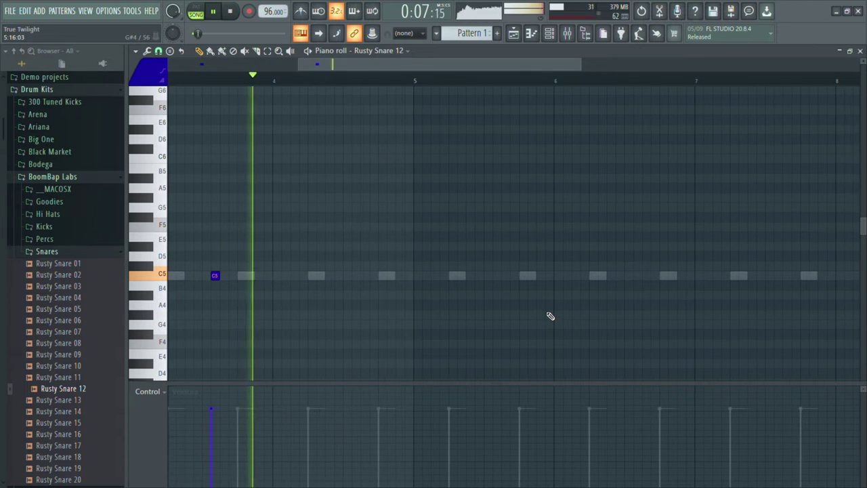
{"action": "scroll", "coordinate": [513, 306], "scroll_direction": "up", "scroll_amount": 1}
{"action": "left_click", "coordinate": [500, 277]}
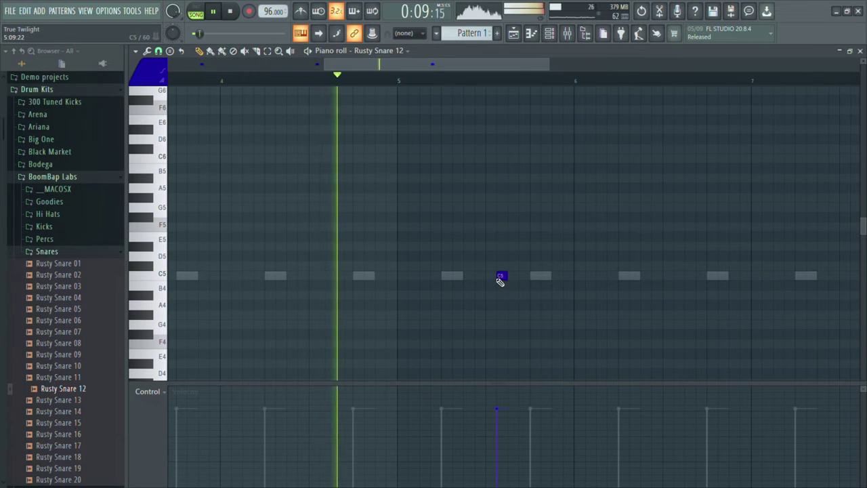
{"action": "scroll", "coordinate": [509, 284], "scroll_direction": "right", "scroll_amount": 1}
{"action": "scroll", "coordinate": [474, 305], "scroll_direction": "right", "scroll_amount": 3}
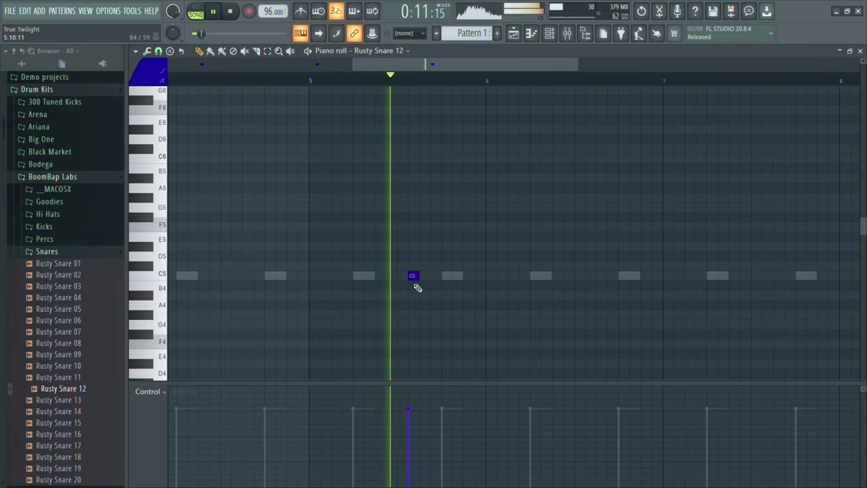
{"action": "scroll", "coordinate": [542, 292], "scroll_direction": "right", "scroll_amount": 2}
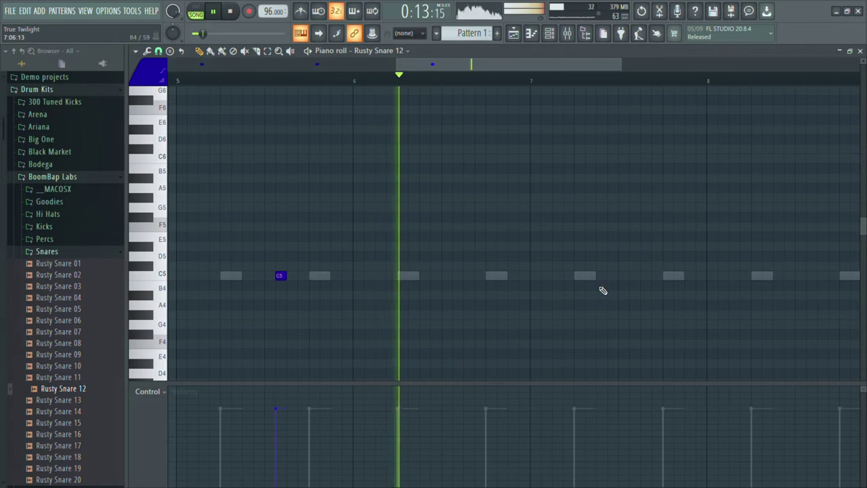
{"action": "scroll", "coordinate": [612, 292], "scroll_direction": "right", "scroll_amount": 2}
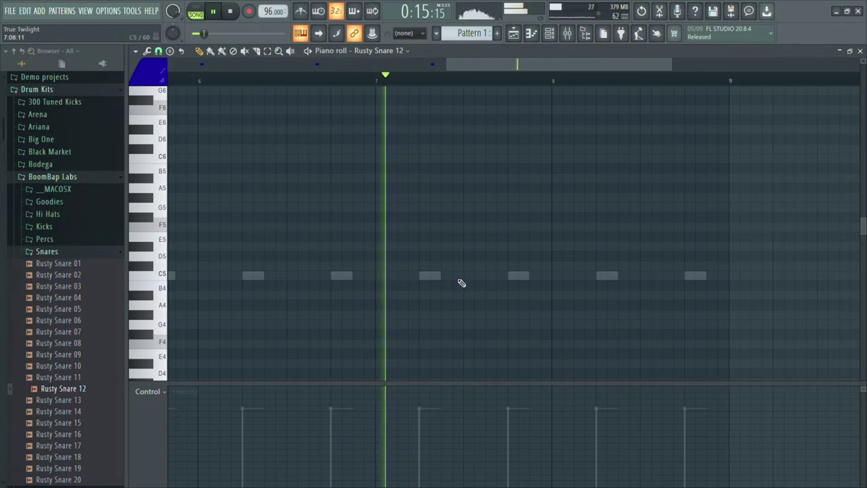
{"action": "left_click", "coordinate": [477, 275]}
{"action": "scroll", "coordinate": [493, 368], "scroll_direction": "down", "scroll_amount": 2}
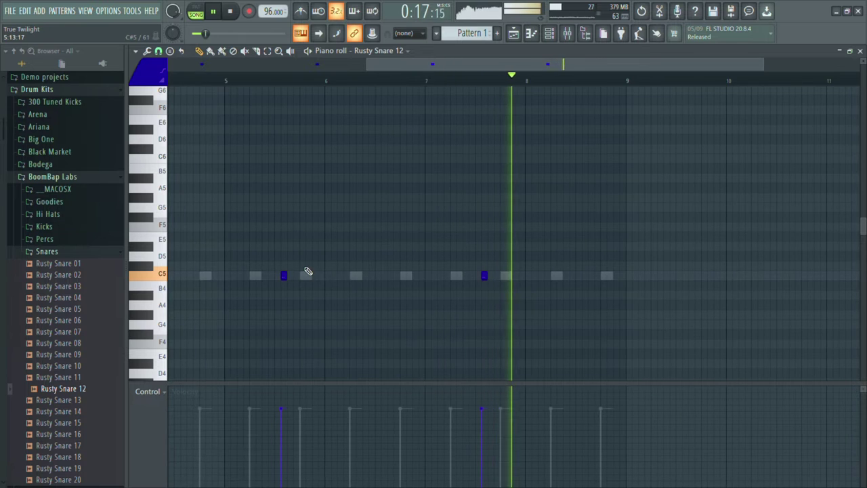
{"action": "key", "text": "F5"}
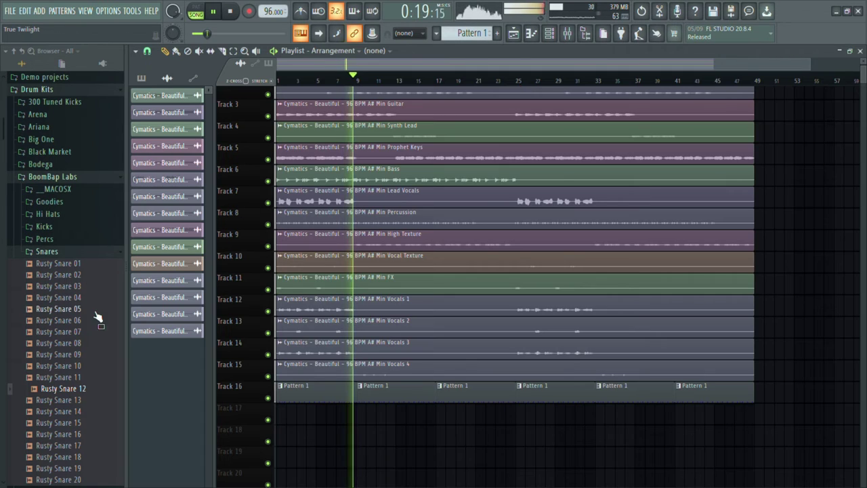
Collapse the Snares, BoomBap Labs and Drum Kits folders in the browser
{"action": "left_click", "coordinate": [78, 252]}
{"action": "left_click", "coordinate": [74, 275]}
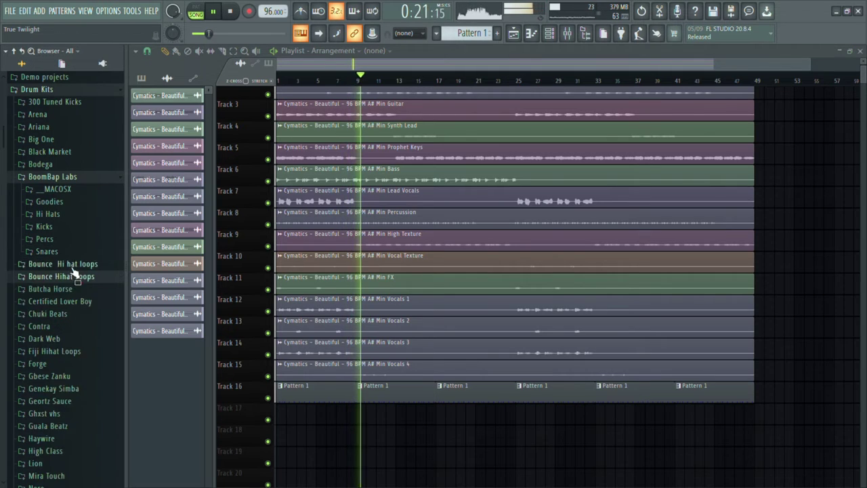
{"action": "left_click", "coordinate": [81, 176]}
{"action": "scroll", "coordinate": [78, 175], "scroll_direction": "up", "scroll_amount": 3}
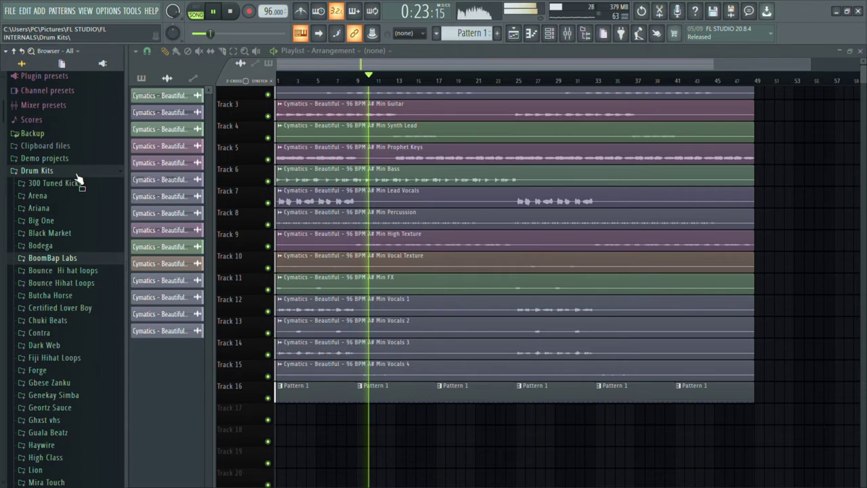
{"action": "left_click", "coordinate": [74, 157]}
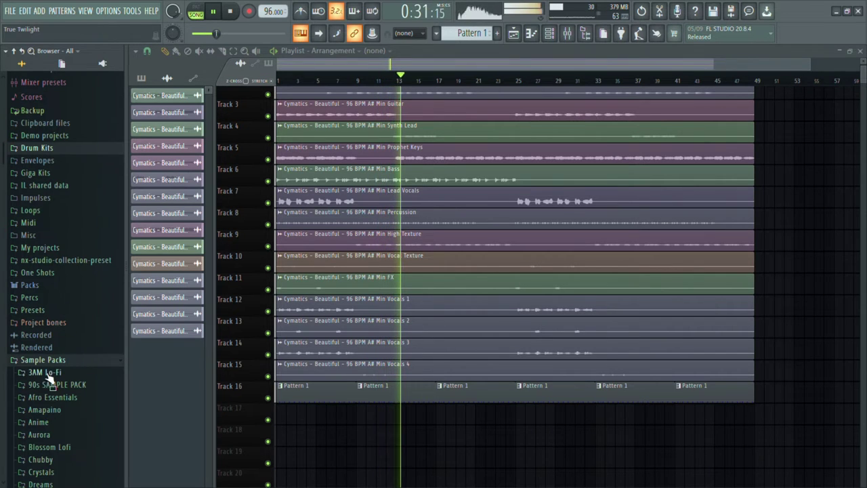
Look through the Sample Packs folder and the contents of the 3AM Lo-Fi pack, and close them again
{"action": "scroll", "coordinate": [49, 414], "scroll_direction": "down", "scroll_amount": 10}
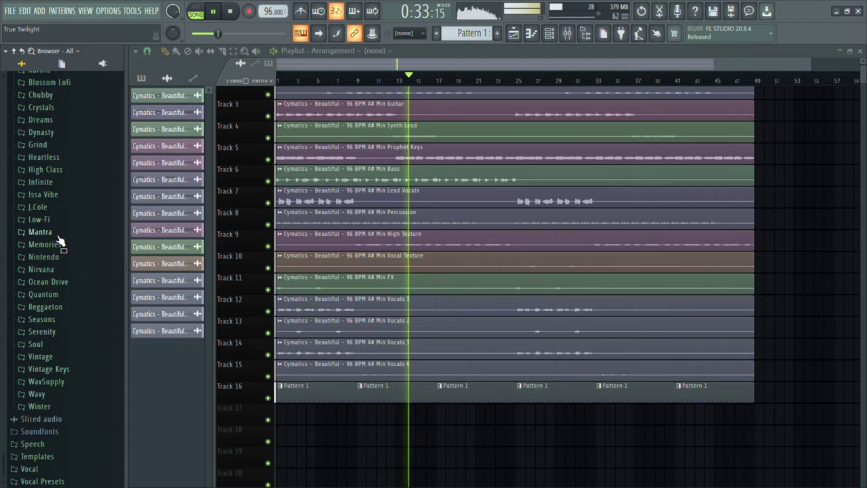
{"action": "scroll", "coordinate": [64, 219], "scroll_direction": "up", "scroll_amount": 5}
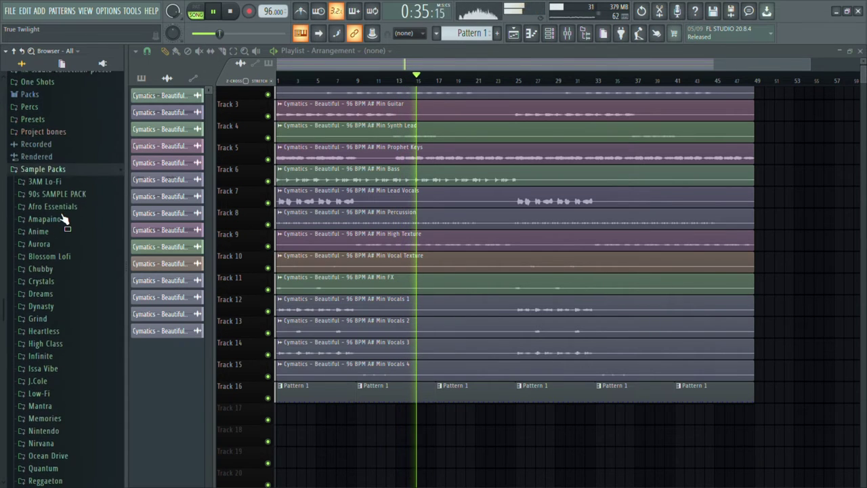
{"action": "left_click", "coordinate": [45, 188]}
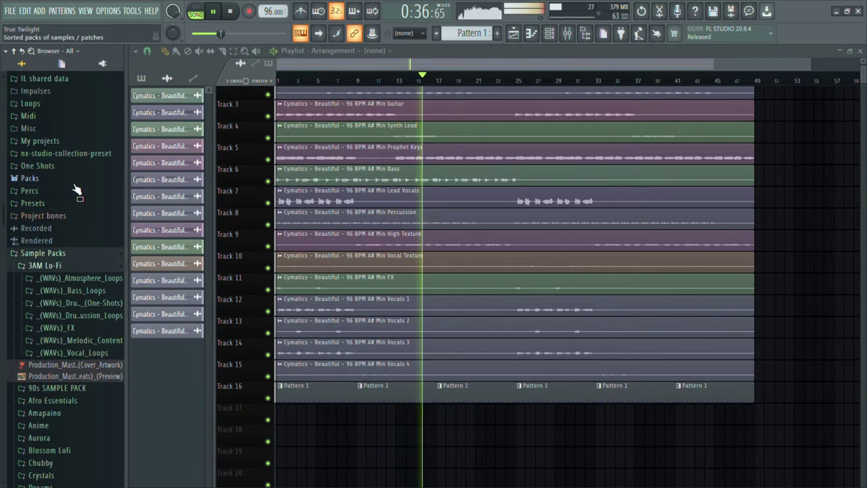
{"action": "left_click", "coordinate": [66, 261]}
{"action": "scroll", "coordinate": [63, 248], "scroll_direction": "up", "scroll_amount": 1}
{"action": "left_click", "coordinate": [72, 231]}
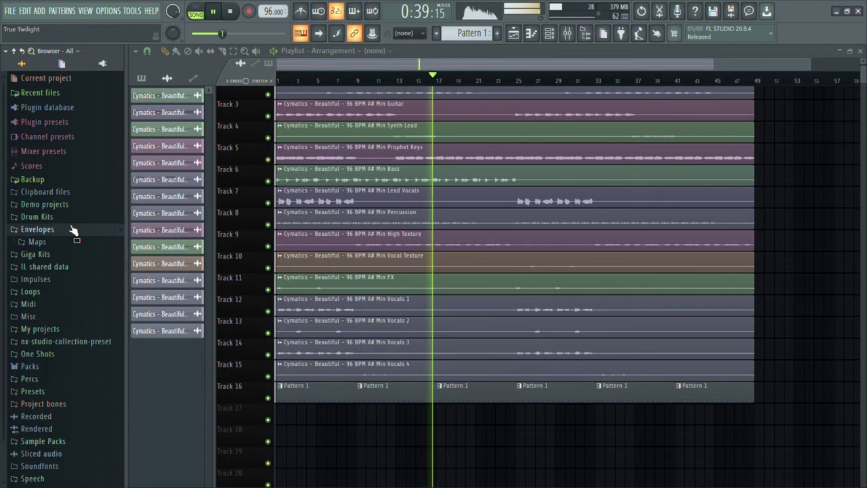
Find the Titan kit in the Drum Kits folder and expand its Drum Loops Pt 1 folder
{"action": "left_click", "coordinate": [76, 218]}
{"action": "scroll", "coordinate": [52, 271], "scroll_direction": "down", "scroll_amount": 3}
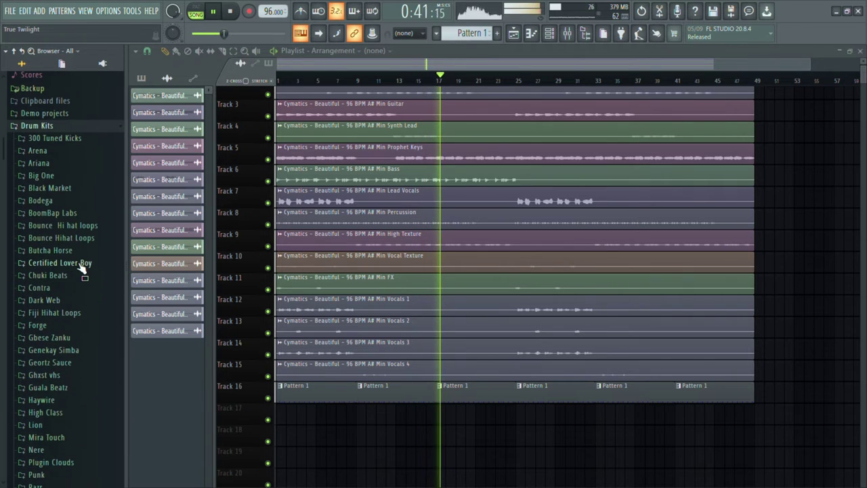
{"action": "scroll", "coordinate": [75, 277], "scroll_direction": "down", "scroll_amount": 3}
{"action": "scroll", "coordinate": [60, 363], "scroll_direction": "down", "scroll_amount": 4}
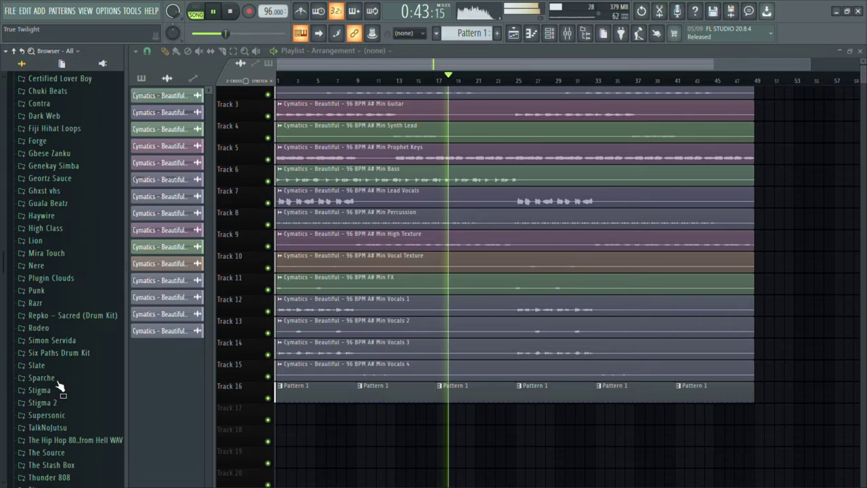
{"action": "scroll", "coordinate": [73, 286], "scroll_direction": "down", "scroll_amount": 5}
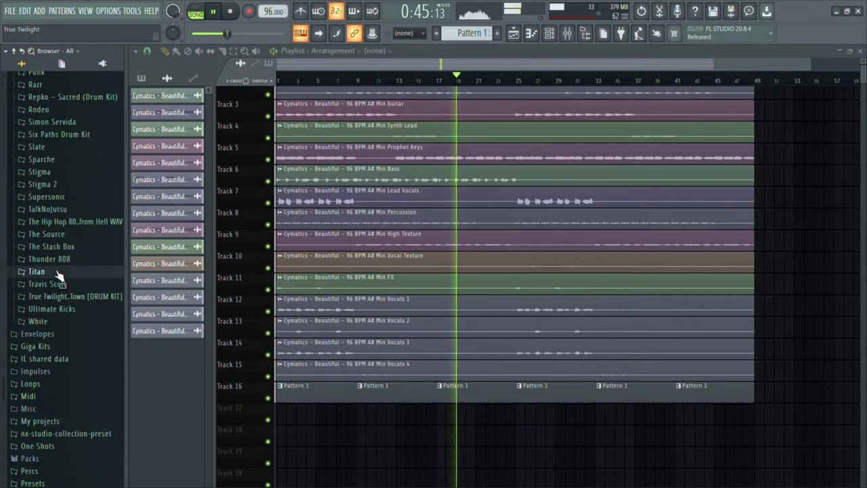
{"action": "left_click", "coordinate": [54, 271]}
{"action": "left_click", "coordinate": [58, 302]}
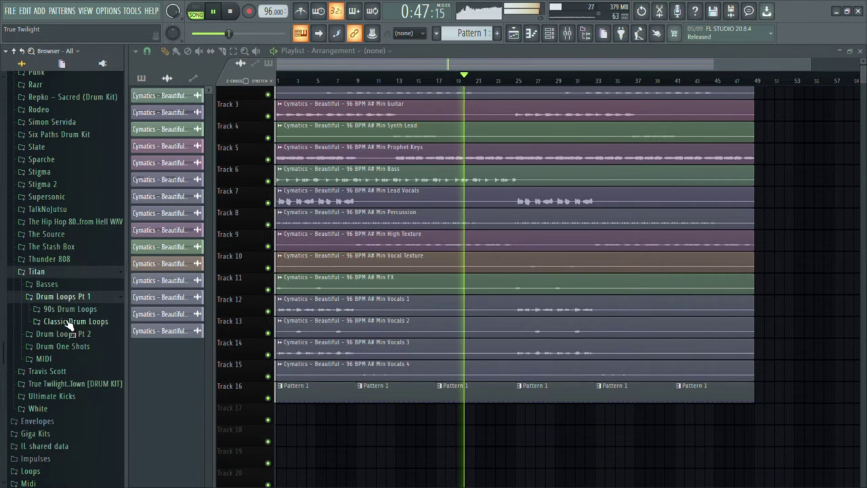
Check the Classic Drum Loops subfolders, and expand the Fills folder inside 90s Drum Loops instead
{"action": "left_click", "coordinate": [68, 323]}
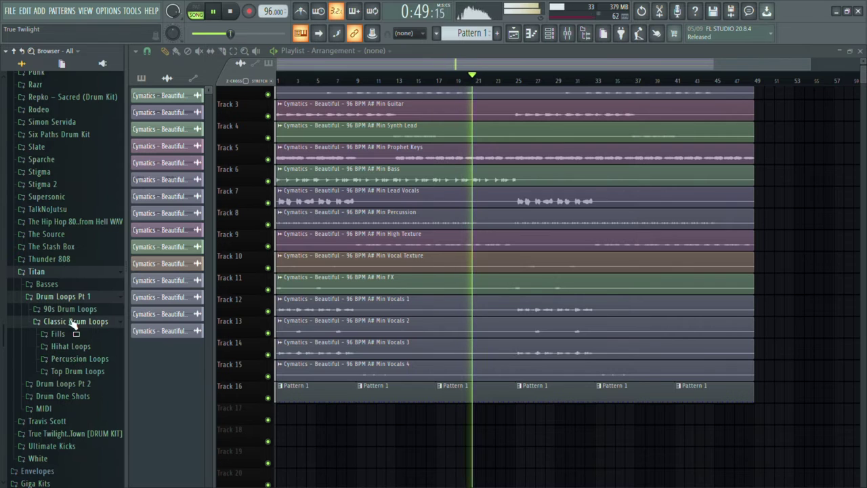
{"action": "left_click", "coordinate": [78, 309]}
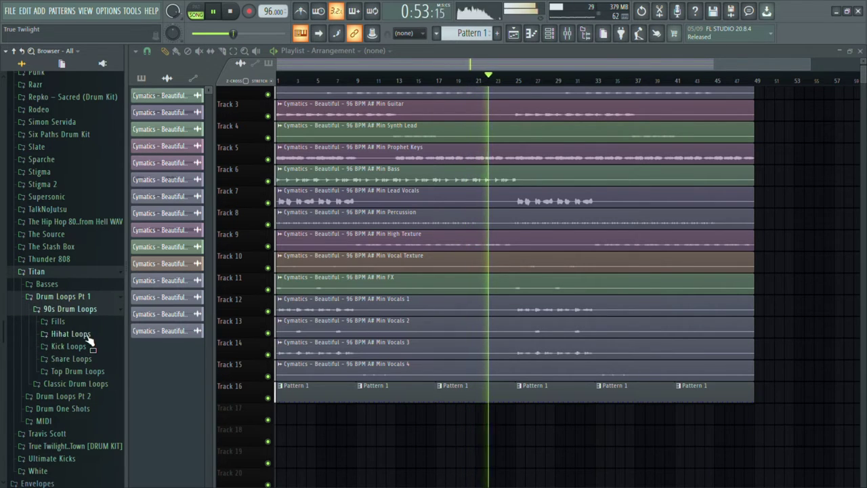
{"action": "left_click", "coordinate": [81, 323]}
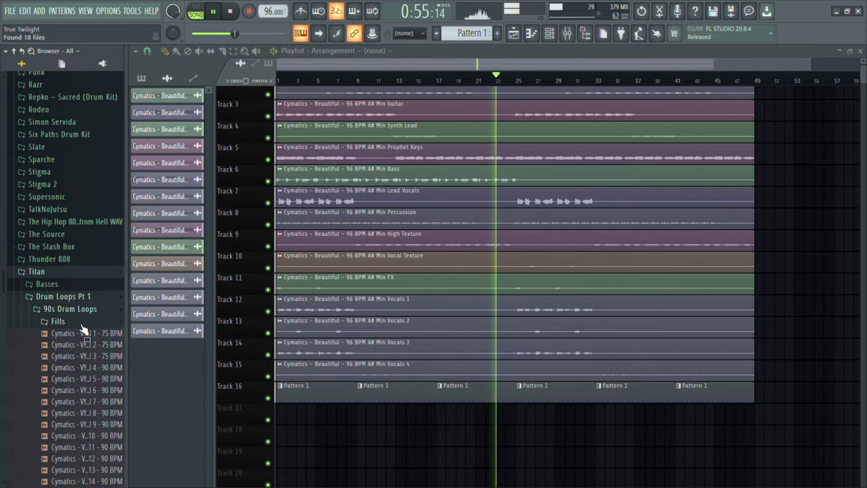
Audition 90 BPM drum fills 5, 7 and 8 from the Fills folder against the song's playback
{"action": "scroll", "coordinate": [86, 328], "scroll_direction": "down", "scroll_amount": 3}
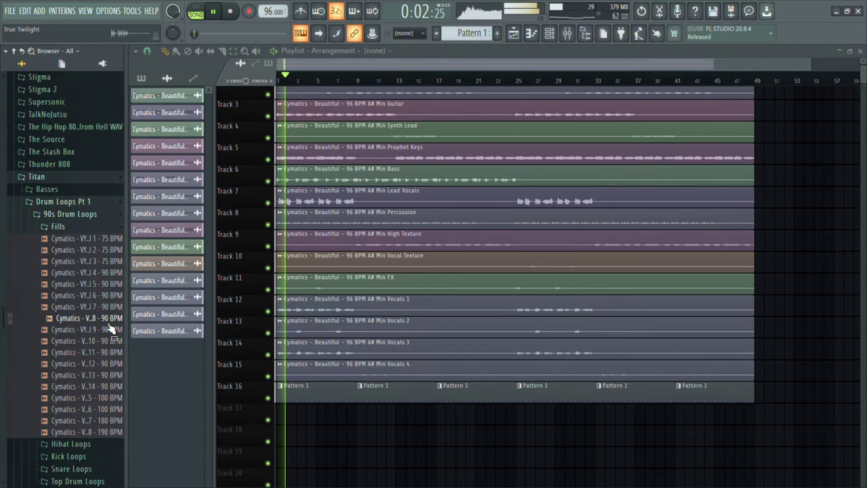
{"action": "key", "text": "space"}
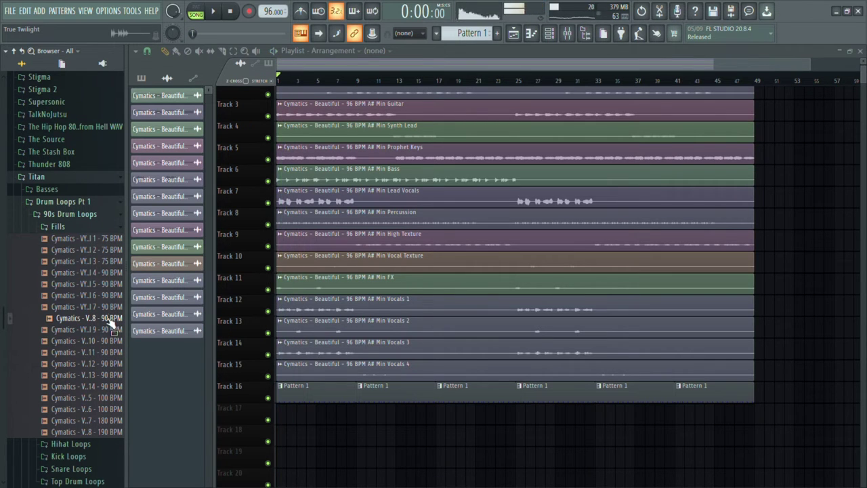
{"action": "key", "text": "space"}
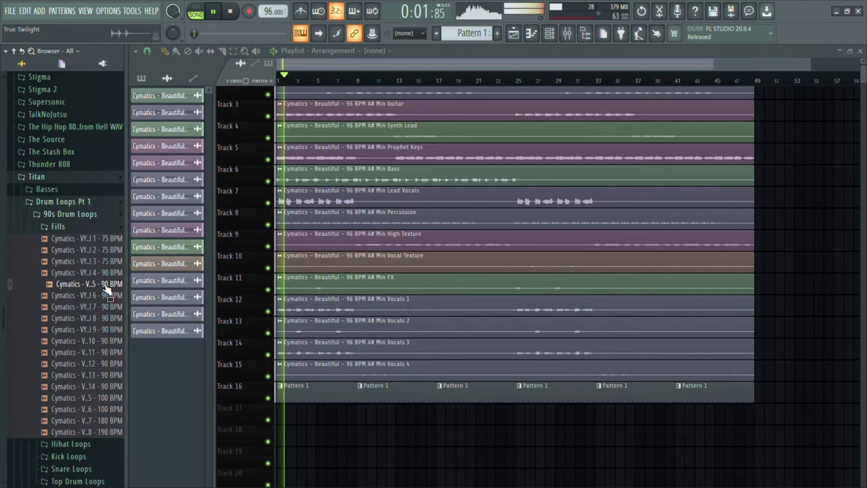
{"action": "key", "text": "space"}
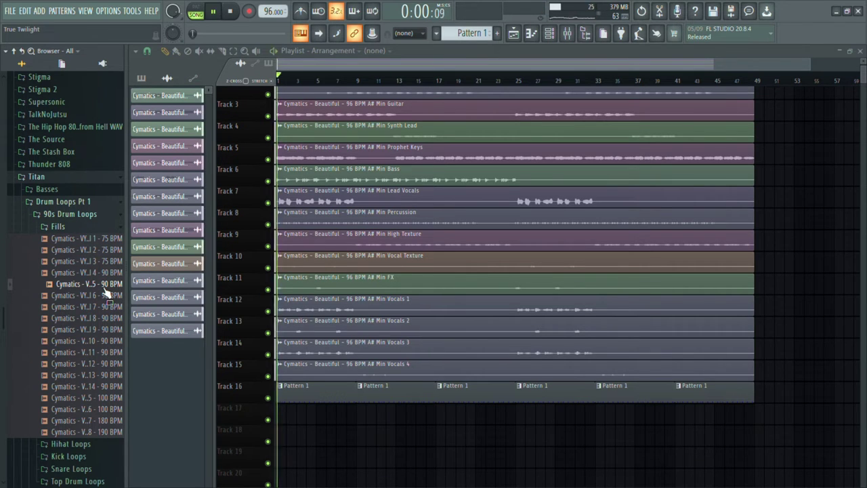
{"action": "key", "text": "space"}
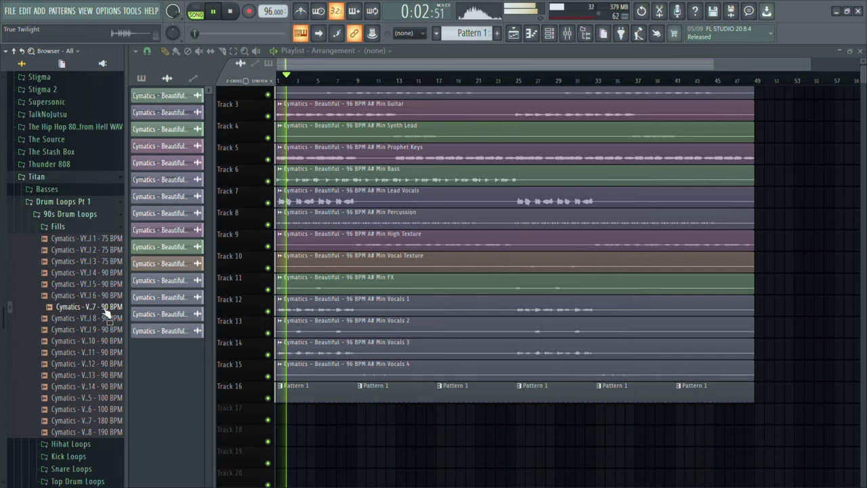
{"action": "key", "text": "space"}
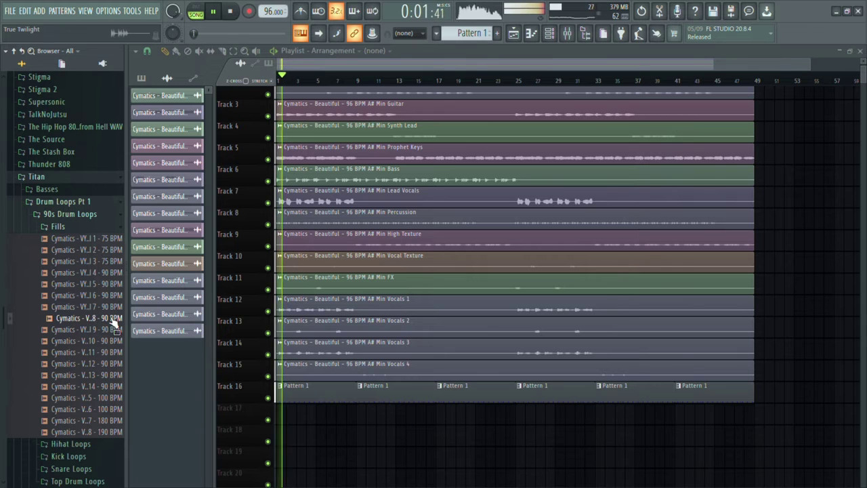
{"action": "key", "text": "space"}
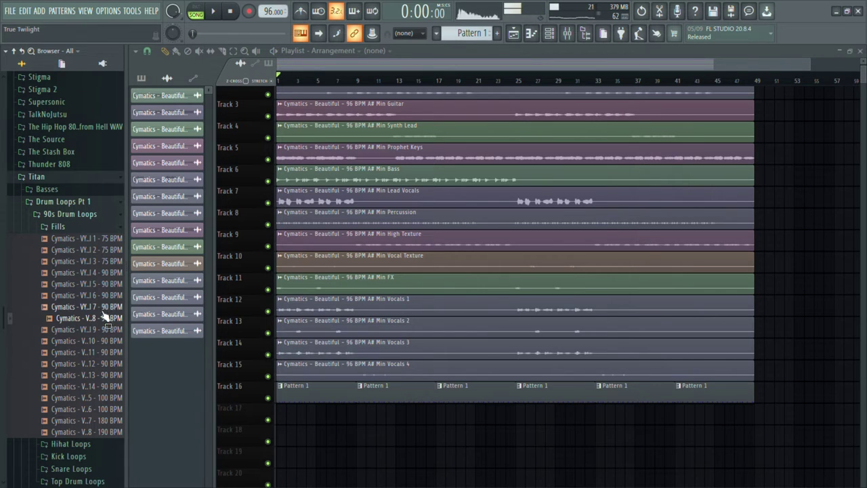
Place Cymatics - VYPR 90s Drum Fill 5 - 90 BPM on Track 17, starting at bar 5
{"action": "left_click", "coordinate": [109, 285]}
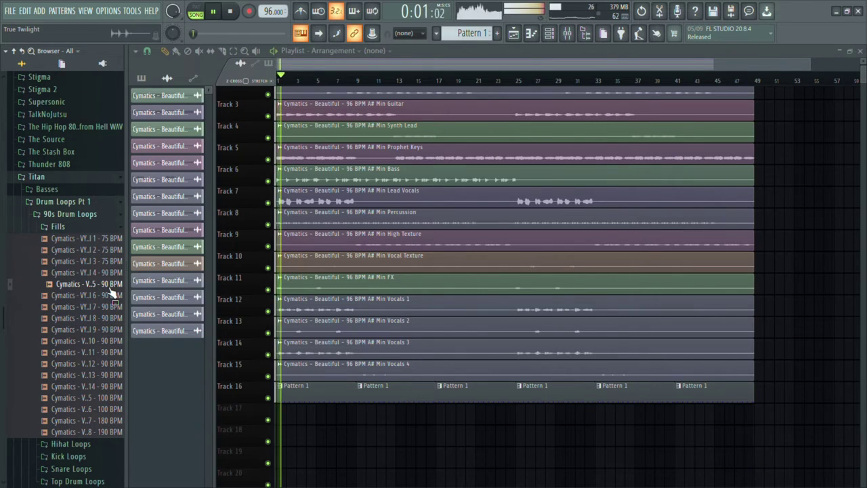
{"action": "left_click_drag", "start_coordinate": [333, 420], "coordinate": [336, 421]}
{"action": "scroll", "coordinate": [338, 423], "scroll_direction": "up", "scroll_amount": 6}
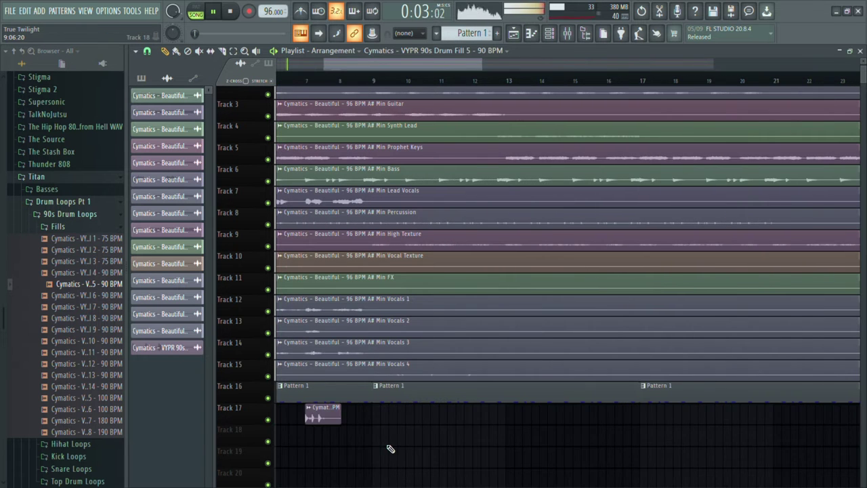
{"action": "scroll", "coordinate": [392, 451], "scroll_direction": "left", "scroll_amount": 3}
{"action": "scroll", "coordinate": [391, 451], "scroll_direction": "down", "scroll_amount": 4}
{"action": "scroll", "coordinate": [410, 360], "scroll_direction": "left", "scroll_amount": 4}
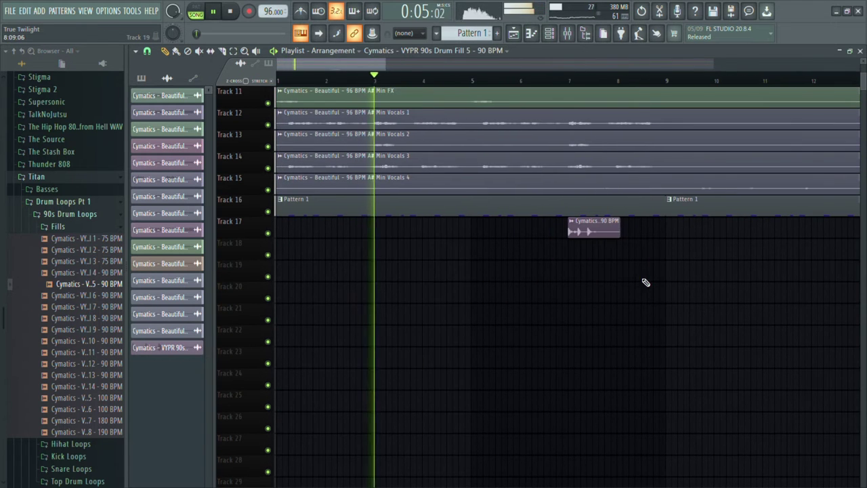
{"action": "left_click_drag", "start_coordinate": [618, 234], "coordinate": [519, 240]}
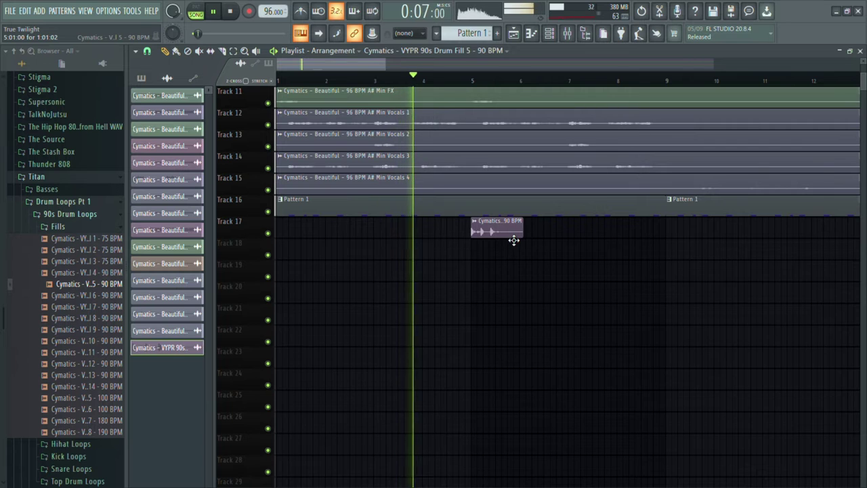
Time-stretch the drum fill clip on Track 17 to a length of exactly one bar
{"action": "scroll", "coordinate": [513, 240], "scroll_direction": "up", "scroll_amount": 4}
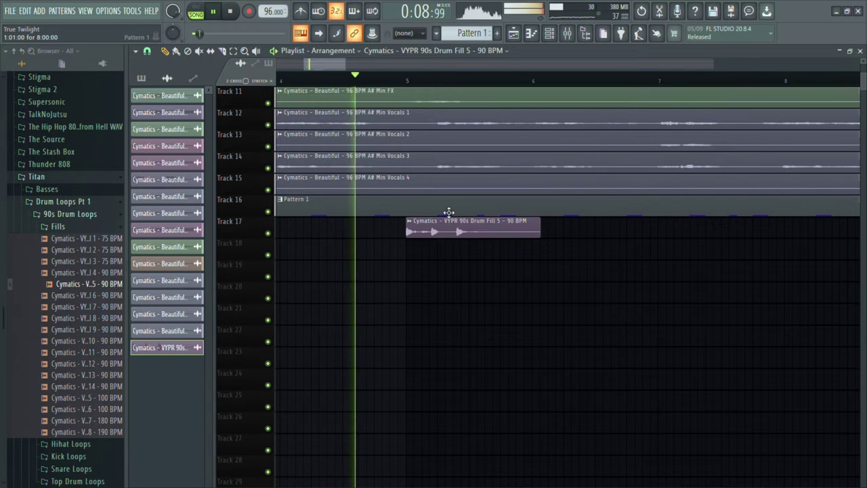
{"action": "key", "text": "space"}
{"action": "left_click_drag", "start_coordinate": [539, 229], "coordinate": [599, 229]}
{"action": "key", "text": "space"}
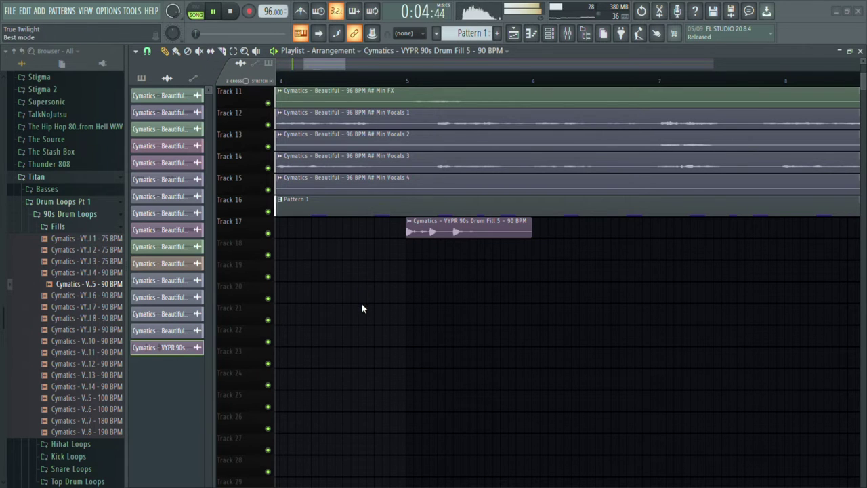
Move the drum fill on Track 17 to start at bar 8, before the second Pattern 1 clip
{"action": "scroll", "coordinate": [392, 147], "scroll_direction": "down", "scroll_amount": 4}
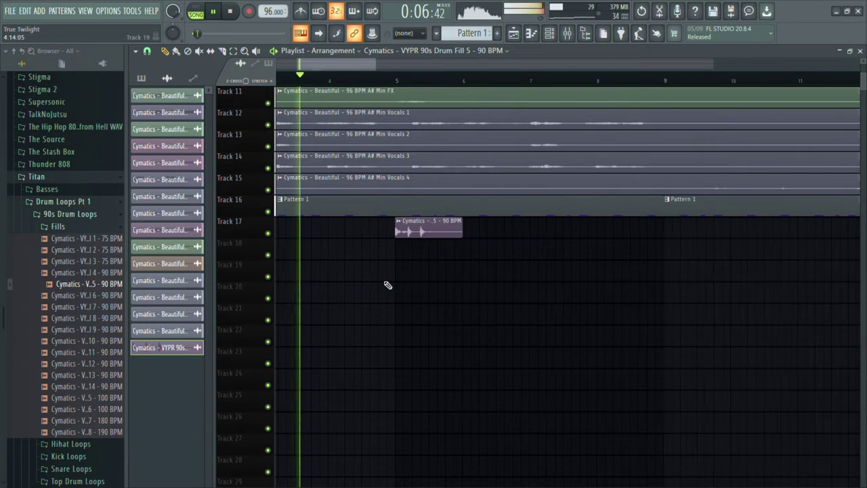
{"action": "left_click_drag", "start_coordinate": [416, 234], "coordinate": [529, 234]}
{"action": "scroll", "coordinate": [571, 270], "scroll_direction": "up", "scroll_amount": 2}
{"action": "scroll", "coordinate": [525, 266], "scroll_direction": "up", "scroll_amount": 2}
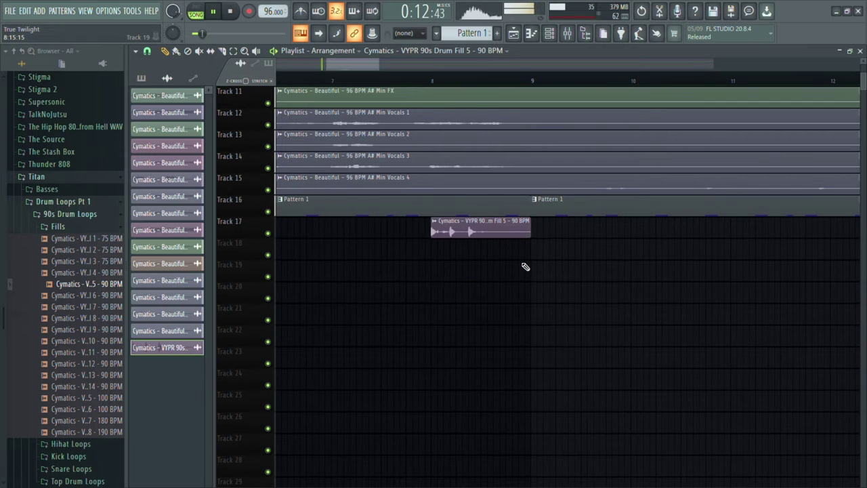
{"action": "scroll", "coordinate": [491, 238], "scroll_direction": "up", "scroll_amount": 2}
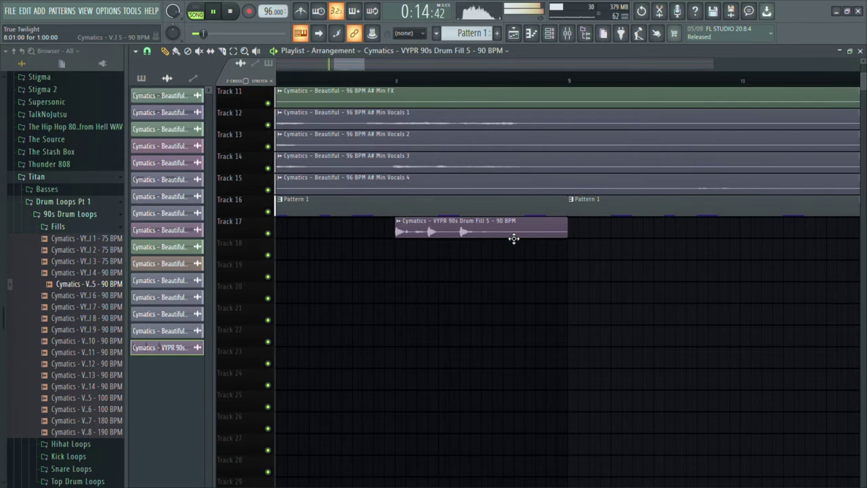
Try starting the fill midway through bar 8 with the first Pattern 1 clip shortened to meet it, and revert both changes
{"action": "left_click_drag", "start_coordinate": [522, 238], "coordinate": [579, 237]}
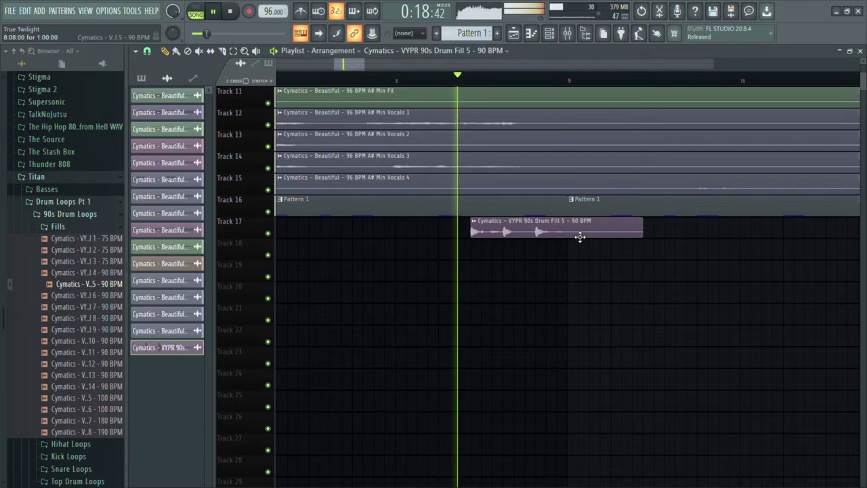
{"action": "scroll", "coordinate": [576, 220], "scroll_direction": "down", "scroll_amount": 5}
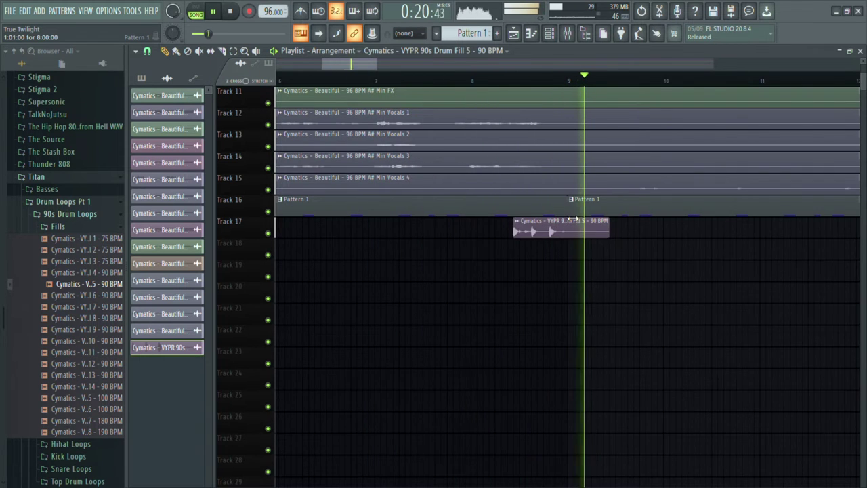
{"action": "left_click_drag", "start_coordinate": [569, 210], "coordinate": [540, 210]}
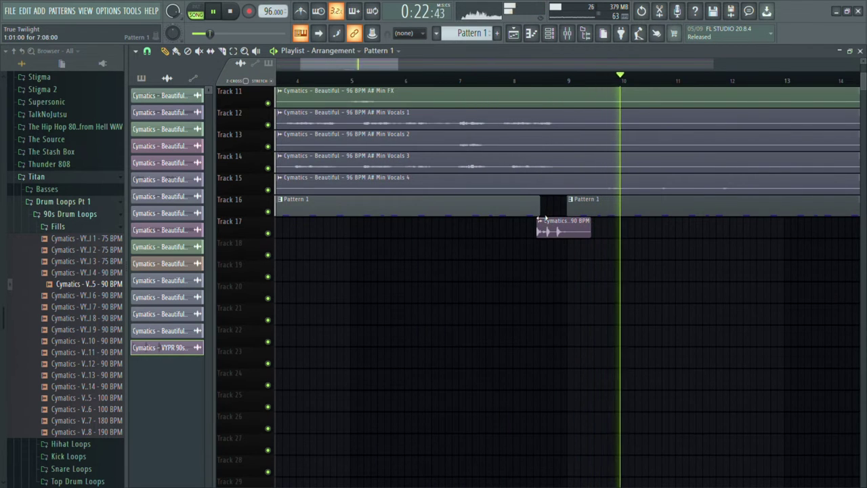
{"action": "left_click", "coordinate": [529, 82]}
{"action": "scroll", "coordinate": [519, 296], "scroll_direction": "up", "scroll_amount": 3}
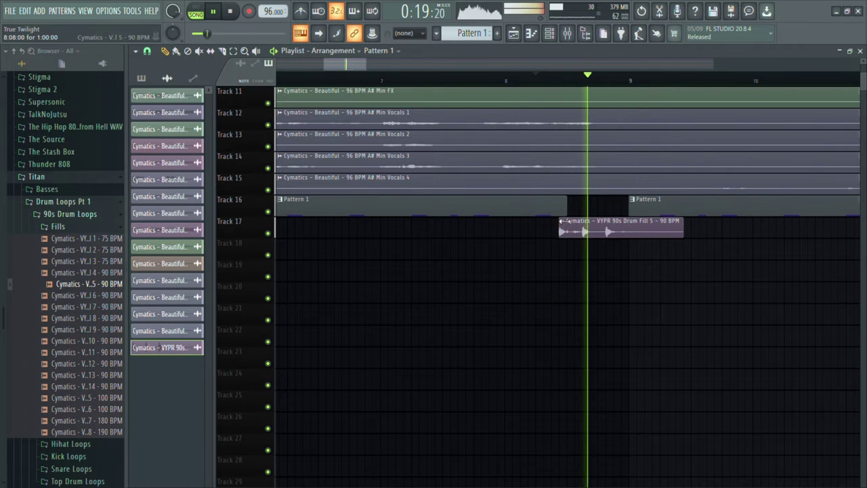
{"action": "scroll", "coordinate": [561, 217], "scroll_direction": "up", "scroll_amount": 2}
{"action": "left_click_drag", "start_coordinate": [566, 213], "coordinate": [559, 211]}
{"action": "key", "text": "space"}
{"action": "key", "text": "space"}
{"action": "scroll", "coordinate": [563, 211], "scroll_direction": "up", "scroll_amount": 2}
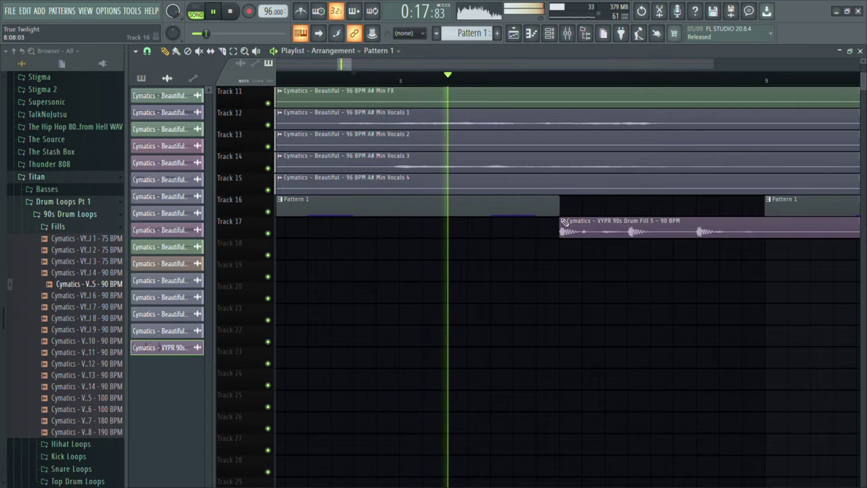
{"action": "left_click_drag", "start_coordinate": [559, 211], "coordinate": [590, 244]}
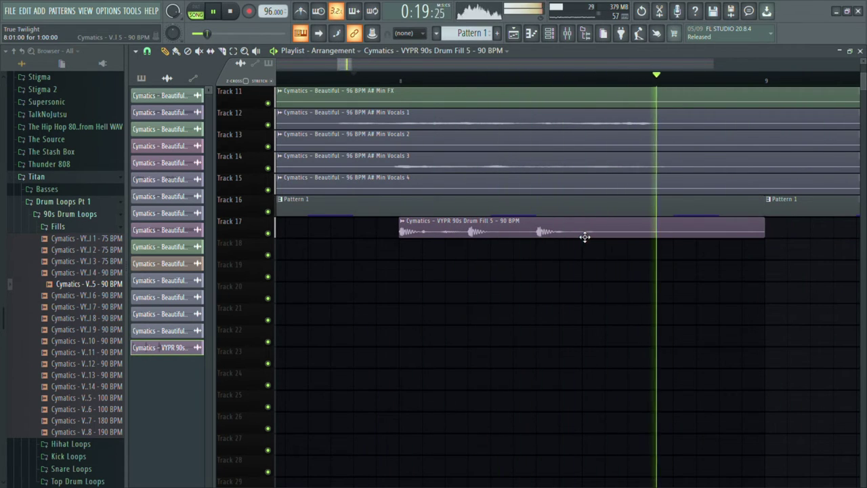
Copy the drum fill onto Track 18 and position the copy at 8:11:00
{"action": "left_click_drag", "start_coordinate": [499, 238], "coordinate": [681, 259]}
{"action": "key", "text": "space"}
{"action": "key", "text": "space"}
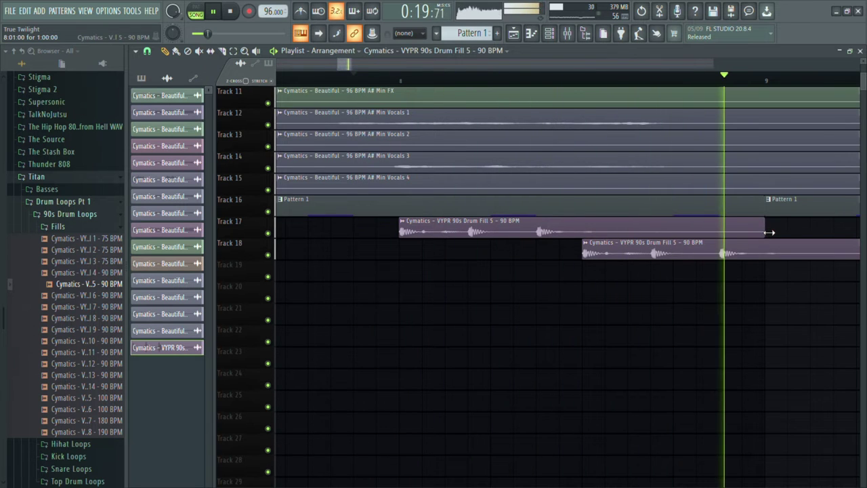
{"action": "left_click_drag", "start_coordinate": [681, 253], "coordinate": [706, 254]}
{"action": "scroll", "coordinate": [705, 254], "scroll_direction": "down", "scroll_amount": 3, "text": "ctrl"}
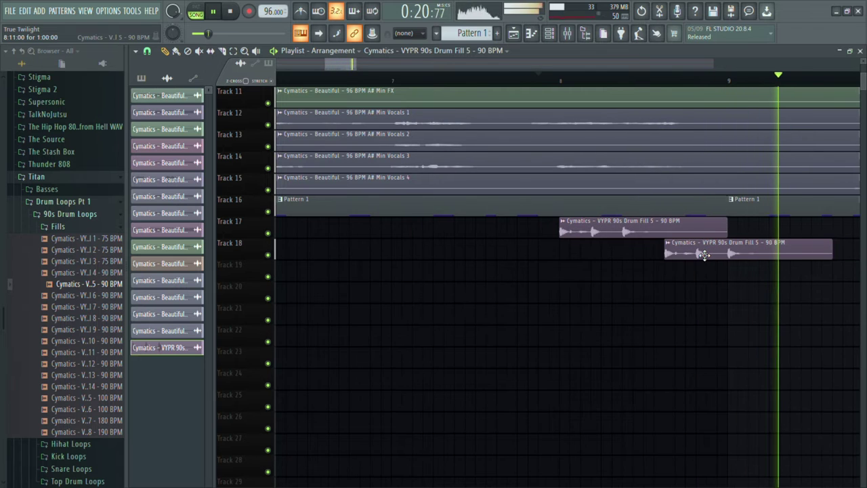
With stretching off, trim the Track 18 copy to end at bar 9 and the Track 17 fill to end where the copy starts
{"action": "left_click_drag", "start_coordinate": [839, 258], "coordinate": [758, 258]}
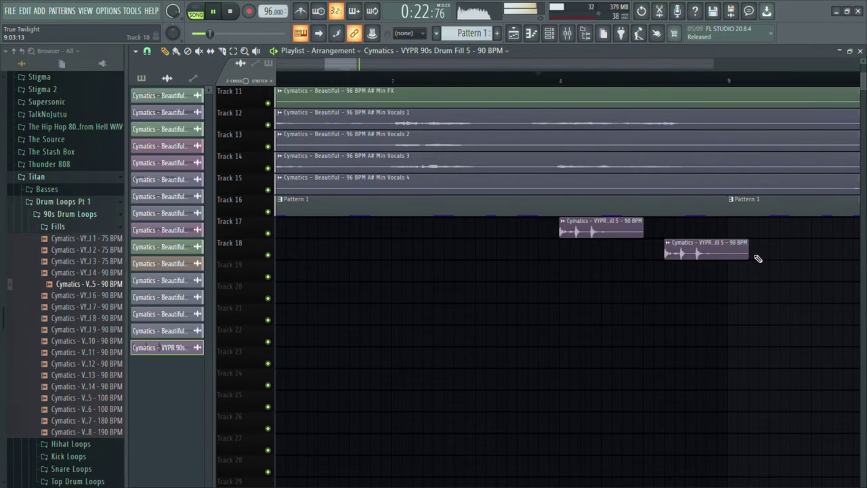
{"action": "key", "text": "ctrl+z"}
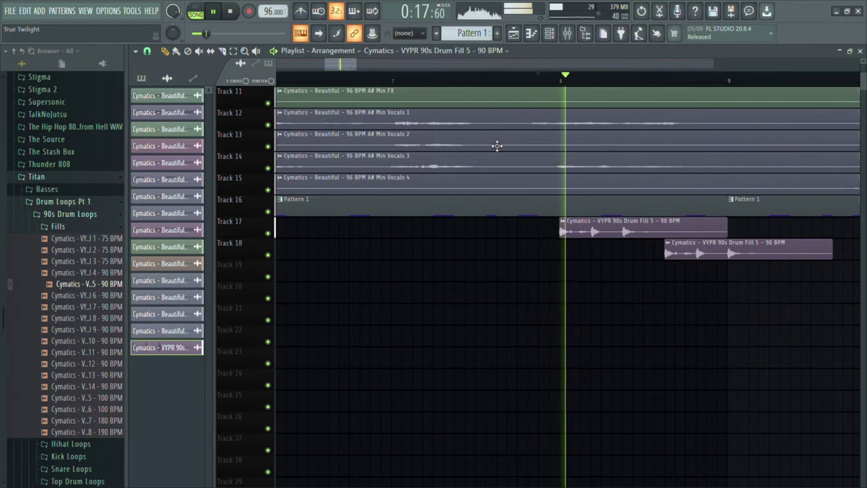
{"action": "left_click_drag", "start_coordinate": [835, 253], "coordinate": [731, 258]}
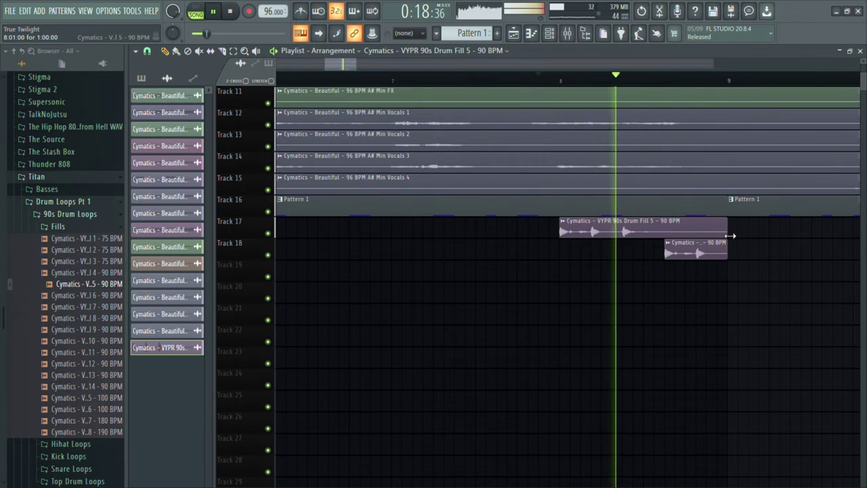
{"action": "left_click_drag", "start_coordinate": [727, 228], "coordinate": [664, 228]}
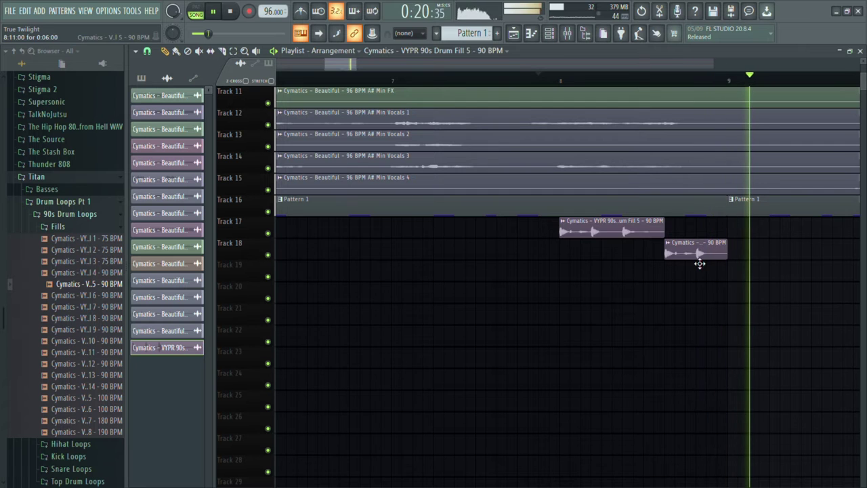
Move the copied fill up to Track 17 directly behind the first piece and trim its end to before bar 9
{"action": "left_click_drag", "start_coordinate": [698, 257], "coordinate": [696, 235]}
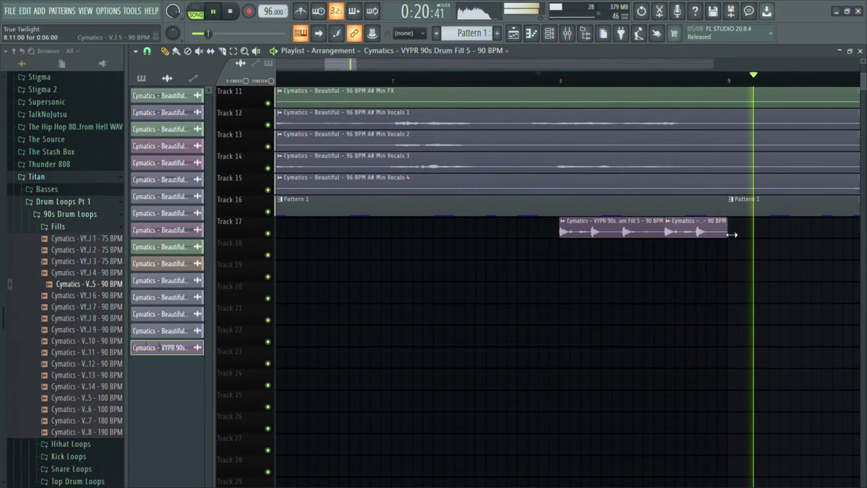
{"action": "left_click_drag", "start_coordinate": [733, 235], "coordinate": [701, 238]}
Duplicate the combined two-piece drum fill on Track 17 to bar 16, before the third Pattern 1 clip
{"action": "scroll", "coordinate": [700, 238], "scroll_direction": "down", "scroll_amount": 2}
{"action": "scroll", "coordinate": [700, 239], "scroll_direction": "down", "scroll_amount": 1}
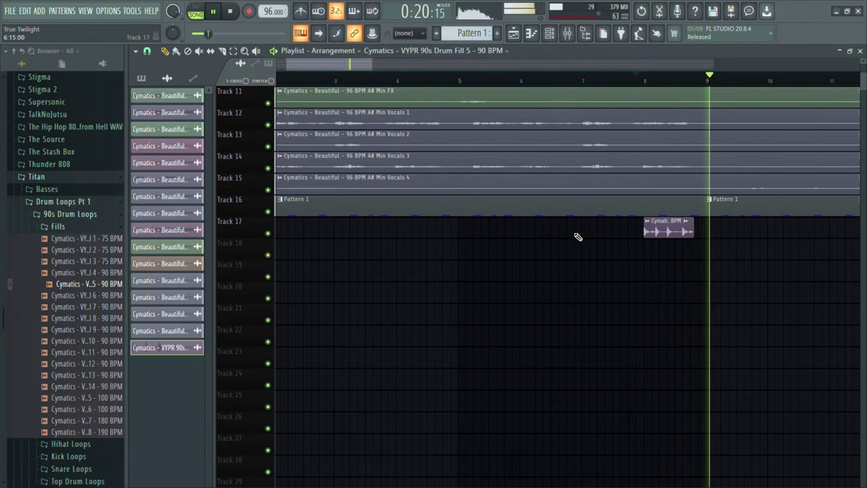
{"action": "scroll", "coordinate": [576, 236], "scroll_direction": "down", "scroll_amount": 2}
{"action": "scroll", "coordinate": [576, 236], "scroll_direction": "down", "scroll_amount": 1}
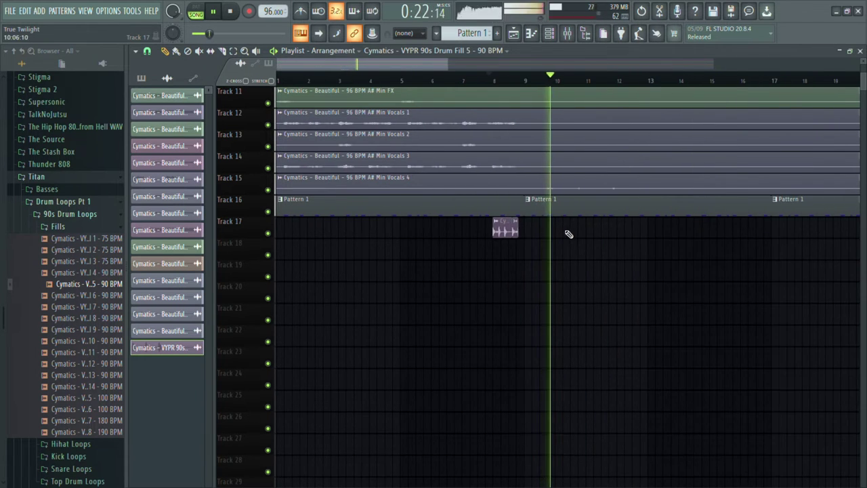
{"action": "left_click", "coordinate": [504, 230]}
{"action": "left_click_drag", "start_coordinate": [505, 237], "coordinate": [747, 255]}
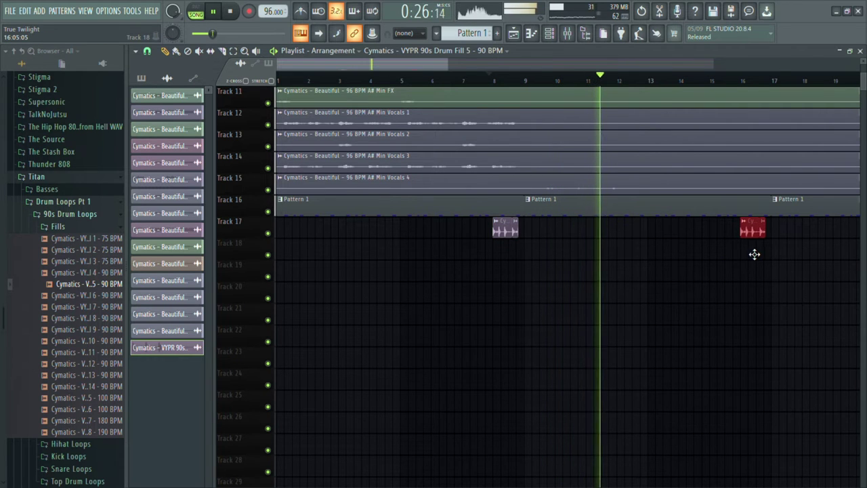
Duplicate the combined drum fill on Track 17 again to bar 24, before the fourth Pattern 1 clip
{"action": "scroll", "coordinate": [780, 258], "scroll_direction": "down", "scroll_amount": 2}
{"action": "scroll", "coordinate": [776, 256], "scroll_direction": "down", "scroll_amount": 2}
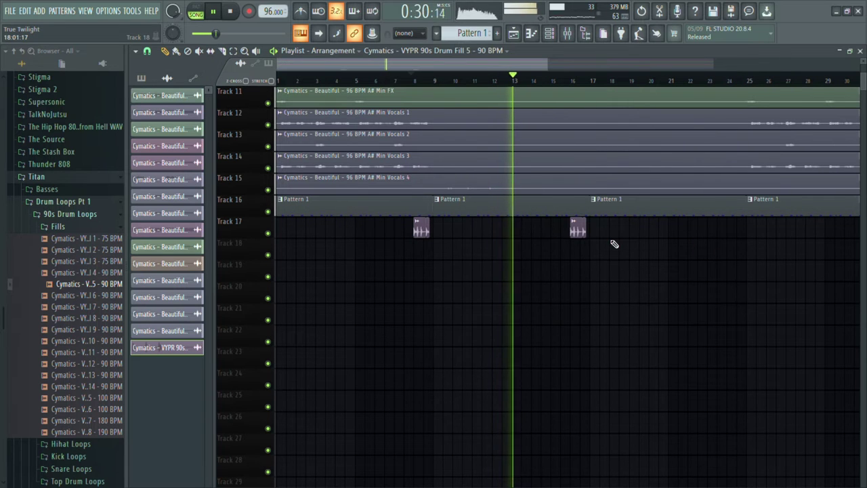
{"action": "left_click", "coordinate": [571, 231]}
{"action": "left_click_drag", "start_coordinate": [579, 234], "coordinate": [733, 240]}
{"action": "scroll", "coordinate": [759, 254], "scroll_direction": "up", "scroll_amount": 2}
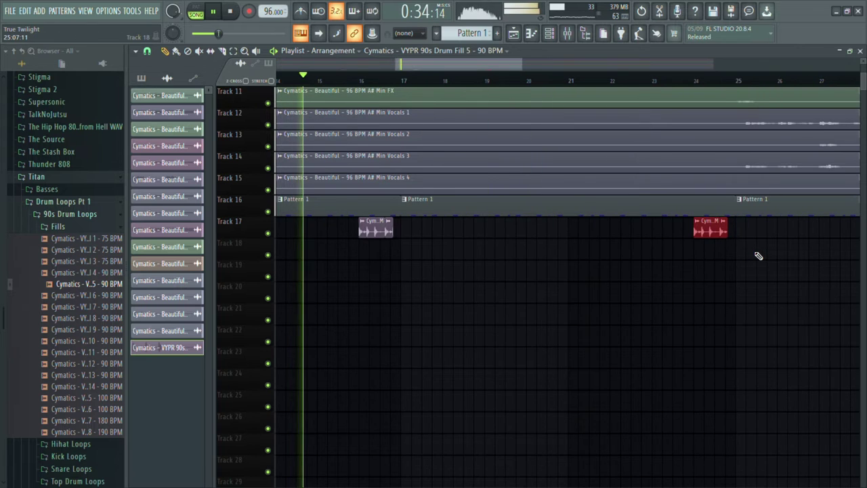
{"action": "scroll", "coordinate": [785, 267], "scroll_direction": "down", "scroll_amount": 2}
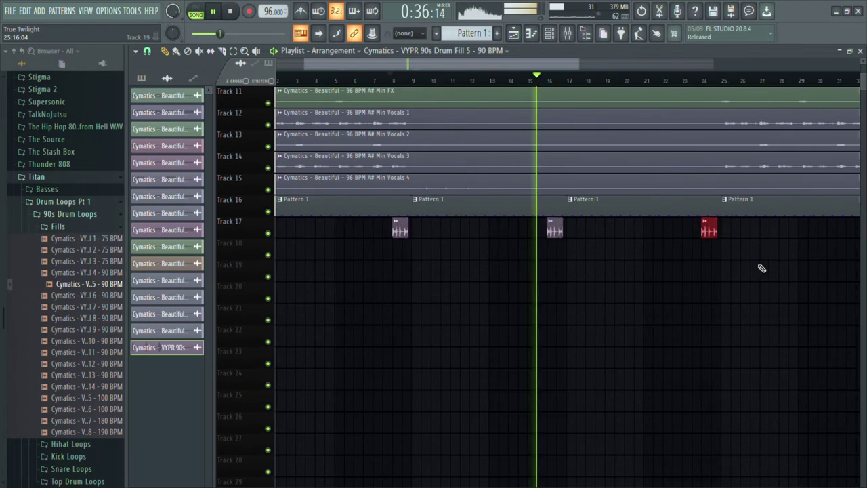
Duplicate the combined drum fill on Track 17 to bars 32 and 40, ahead of the last two Pattern 1 clips
{"action": "left_click_drag", "start_coordinate": [544, 234], "coordinate": [662, 234]}
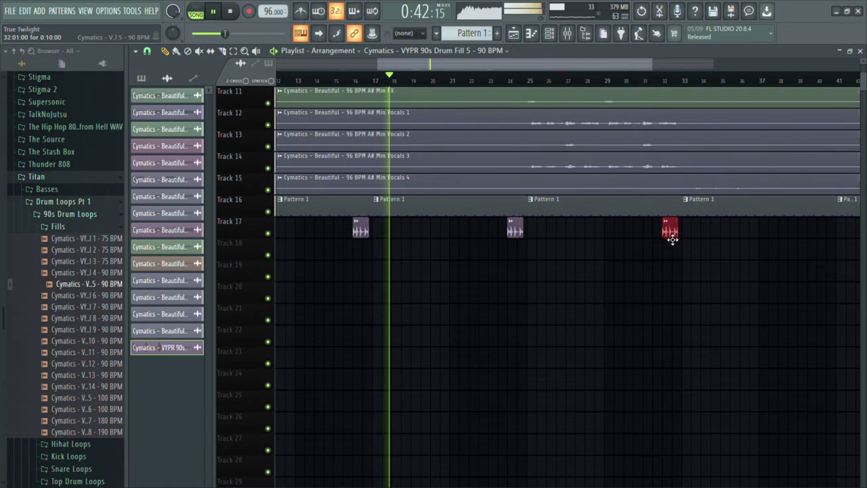
{"action": "left_click_drag", "start_coordinate": [718, 238], "coordinate": [747, 241]}
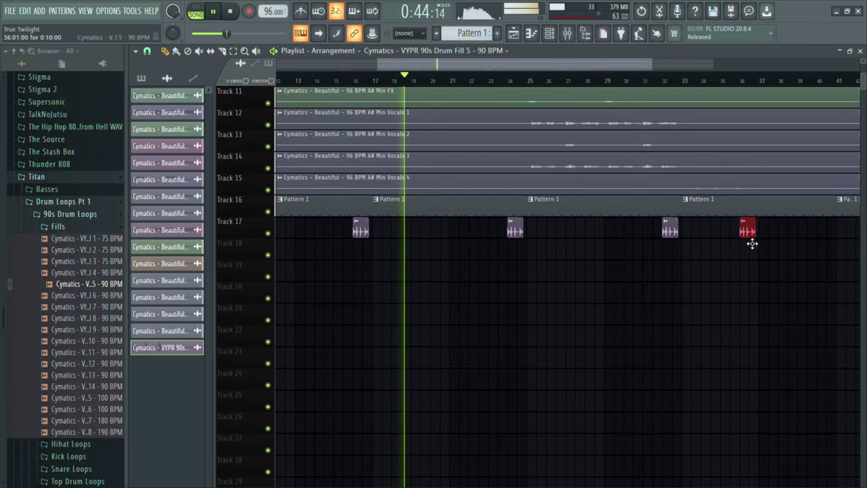
{"action": "scroll", "coordinate": [760, 247], "scroll_direction": "right", "scroll_amount": 1}
{"action": "scroll", "coordinate": [709, 248], "scroll_direction": "up", "scroll_amount": 2}
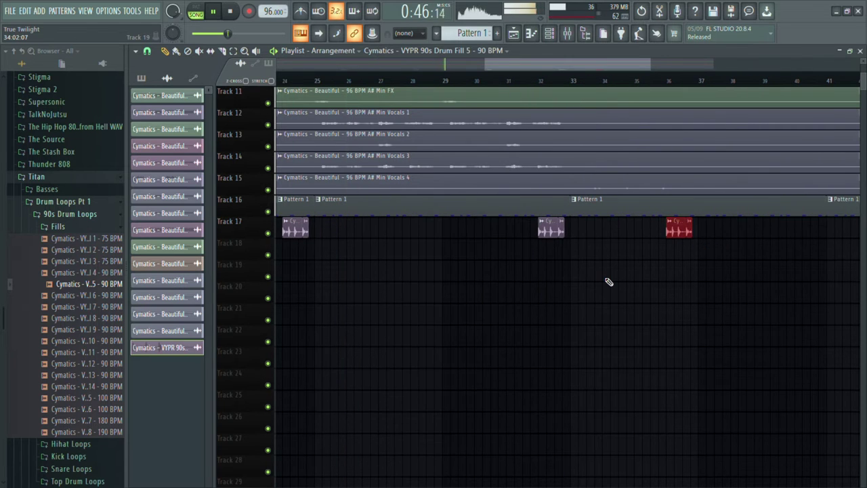
{"action": "scroll", "coordinate": [609, 281], "scroll_direction": "down", "scroll_amount": 3}
{"action": "scroll", "coordinate": [644, 228], "scroll_direction": "up", "scroll_amount": 1}
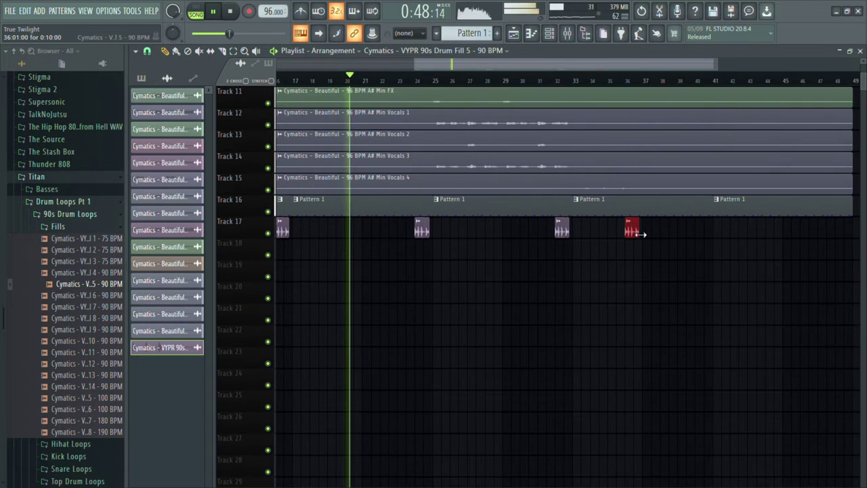
{"action": "left_click_drag", "start_coordinate": [638, 237], "coordinate": [677, 238]}
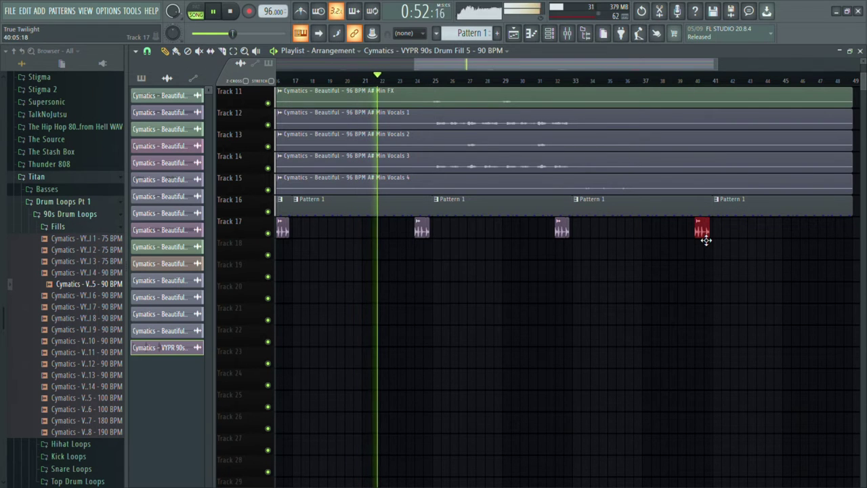
{"action": "scroll", "coordinate": [669, 273], "scroll_direction": "down", "scroll_amount": 2}
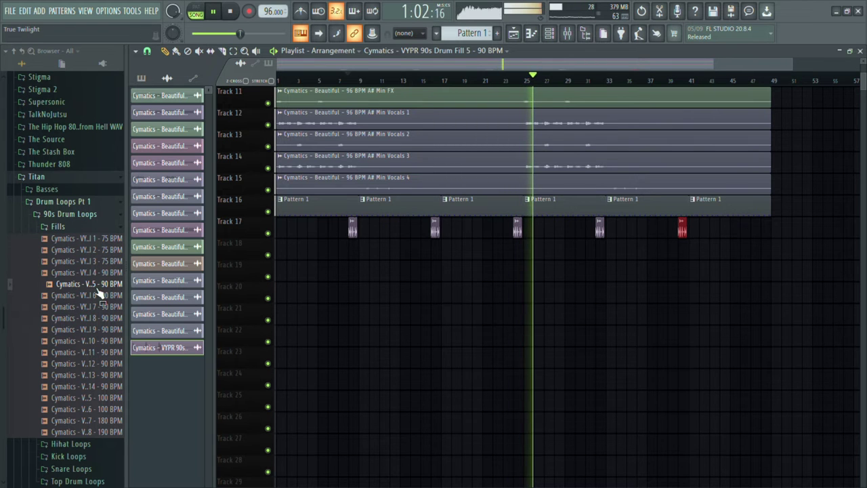
Play the arrangement from just before bar 8 to hear the first drum fill lead into bar 9
{"action": "scroll", "coordinate": [348, 223], "scroll_direction": "up", "scroll_amount": 6}
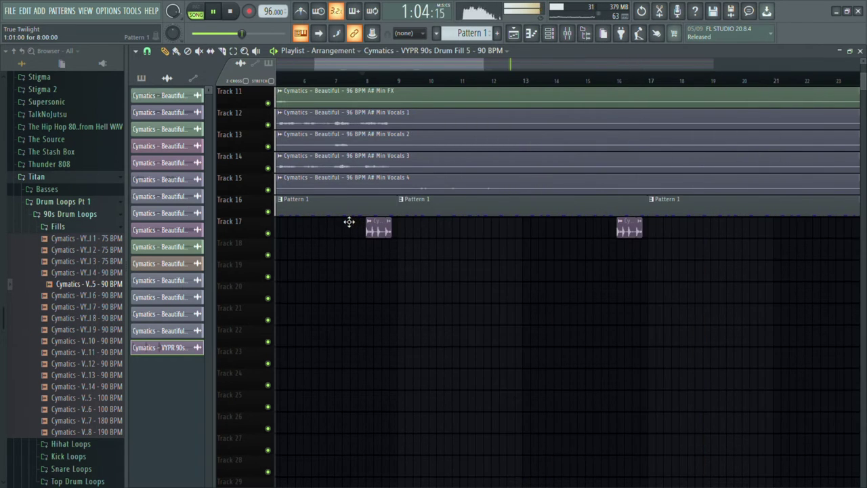
{"action": "left_click", "coordinate": [388, 82]}
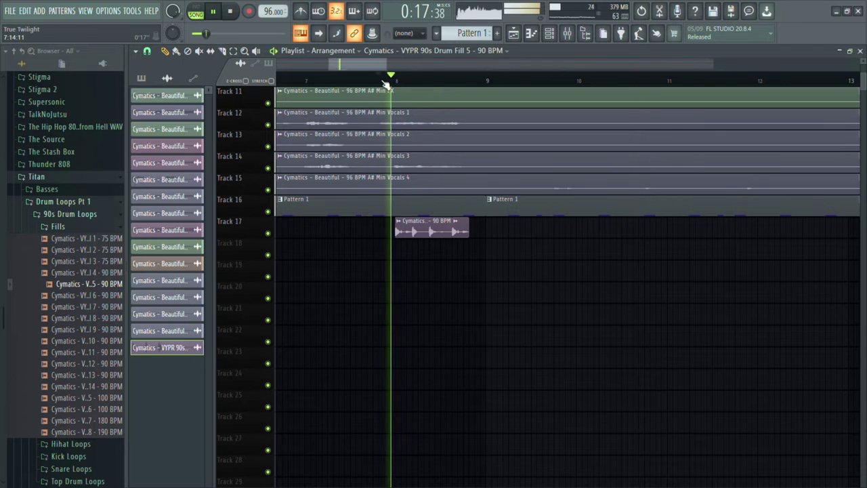
{"action": "scroll", "coordinate": [423, 201], "scroll_direction": "down", "scroll_amount": 3}
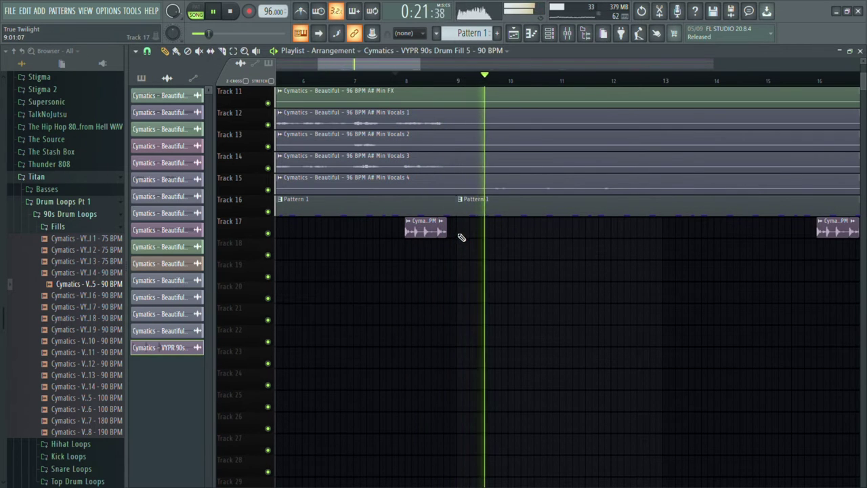
Copy the bar 8 drum fill on Track 17 to the start of bar 1 and restart playback from the beginning
{"action": "left_click", "coordinate": [424, 230]}
{"action": "mouse_move", "coordinate": [426, 236]}
{"action": "left_mouse_down"}
{"action": "mouse_move", "coordinate": [43, 251]}
{"action": "mouse_move", "coordinate": [26, 231]}
{"action": "left_mouse_up"}
{"action": "key", "text": "space"}
{"action": "key", "text": "space"}
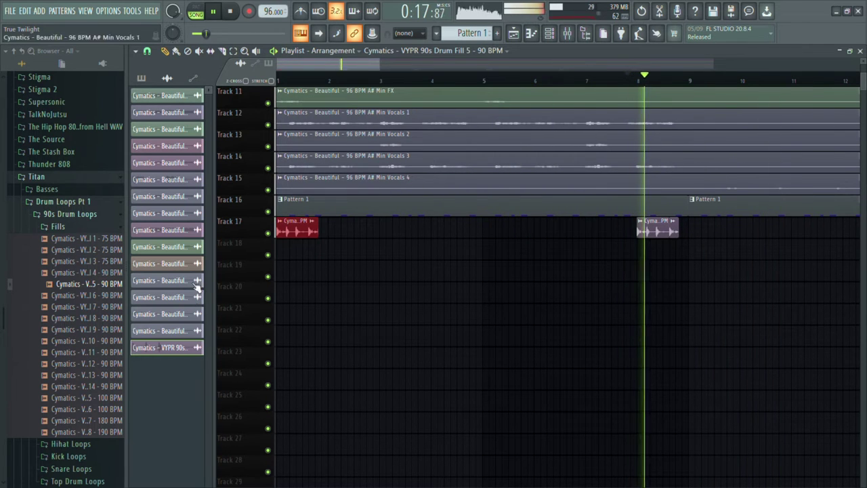
{"action": "double_click", "coordinate": [231, 11]}
{"action": "key", "text": "space"}
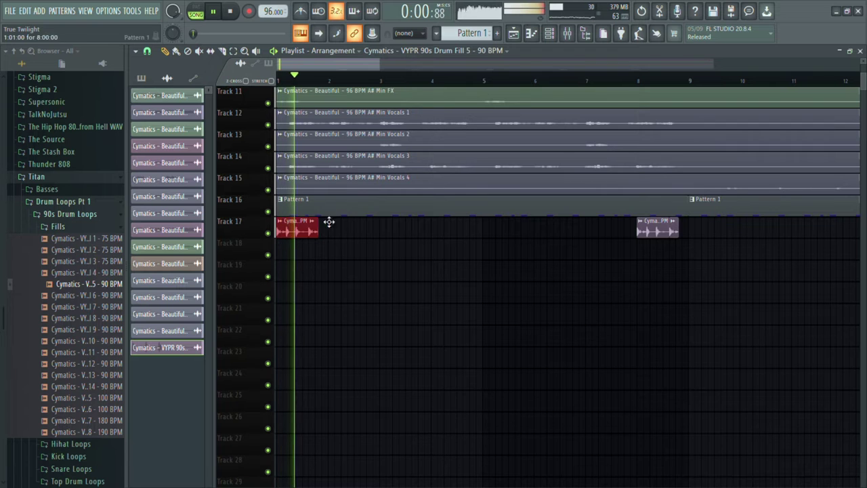
Repeat the bar 1 drum fill on Track 17 at the starts of bars 2, 3 and 4, restarting playback to check it
{"action": "key", "text": "ctrl+b"}
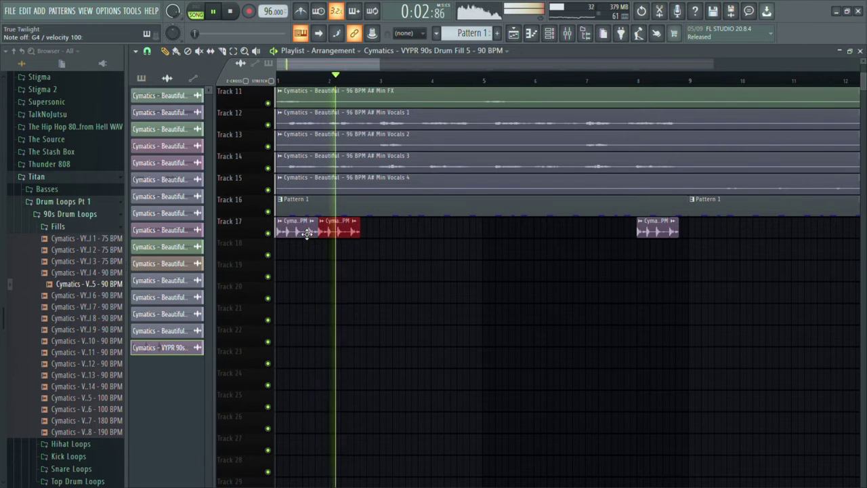
{"action": "scroll", "coordinate": [307, 233], "scroll_direction": "up", "scroll_amount": 2}
{"action": "left_click_drag", "start_coordinate": [345, 237], "coordinate": [355, 237]}
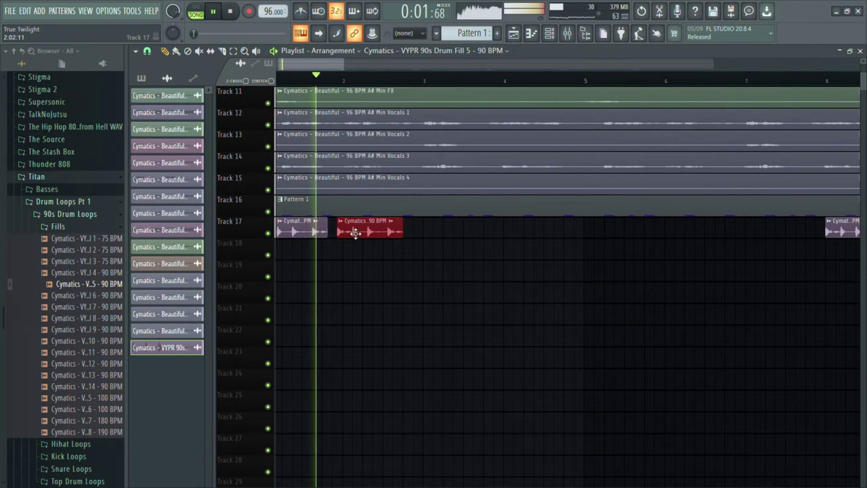
{"action": "scroll", "coordinate": [348, 235], "scroll_direction": "up", "scroll_amount": 2}
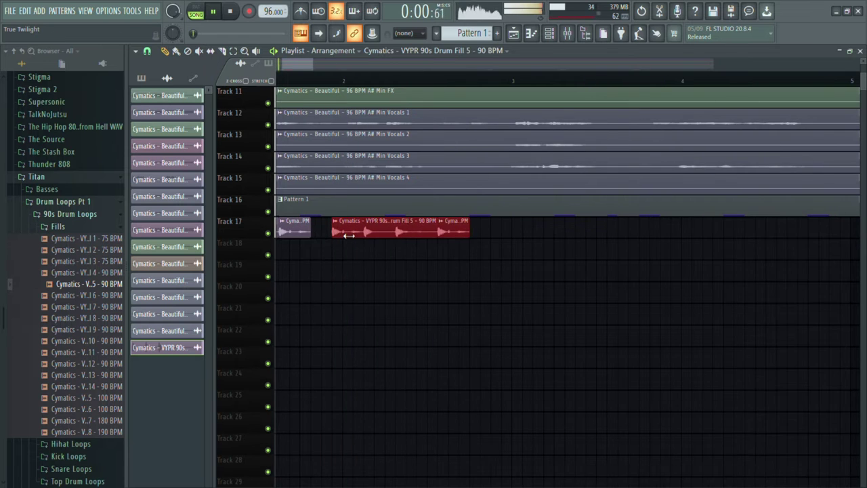
{"action": "scroll", "coordinate": [345, 275], "scroll_direction": "down", "scroll_amount": 3}
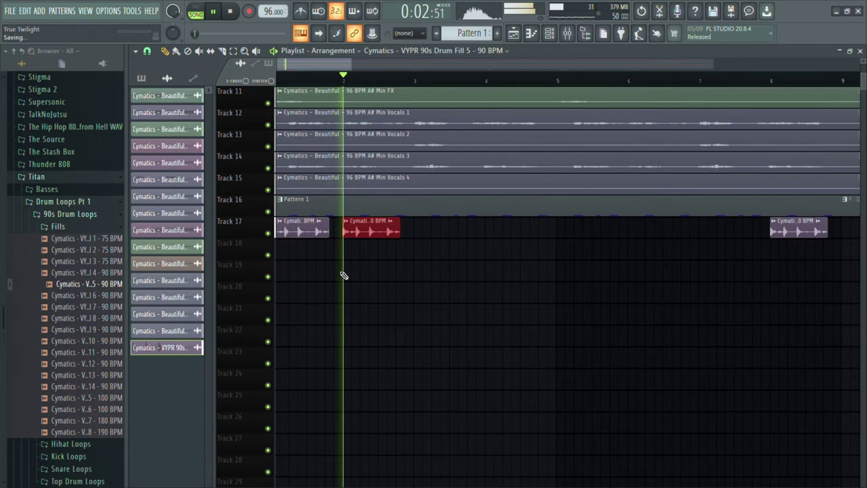
{"action": "left_click_drag", "start_coordinate": [424, 234], "coordinate": [442, 244]}
{"action": "key", "text": "space"}
{"action": "key", "text": "space"}
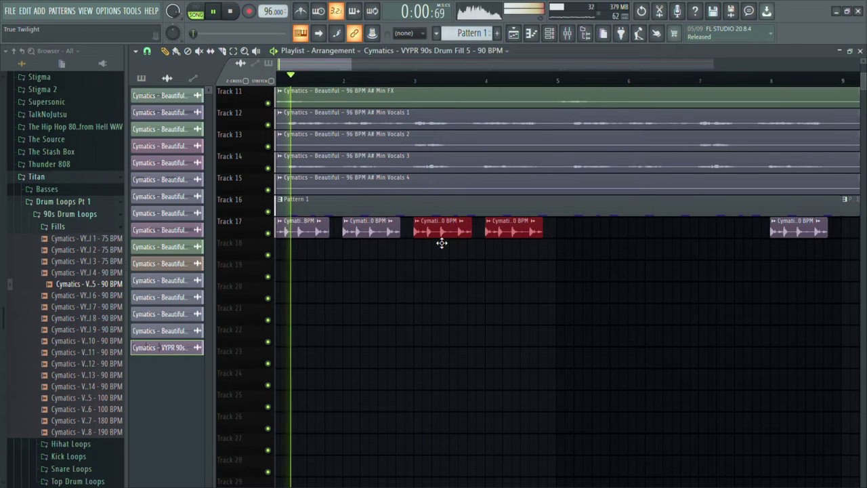
Play the arrangement from the start to check the four repeated fills in bars 1 to 4 on Track 17
{"action": "left_click_drag", "start_coordinate": [573, 250], "coordinate": [279, 218]}
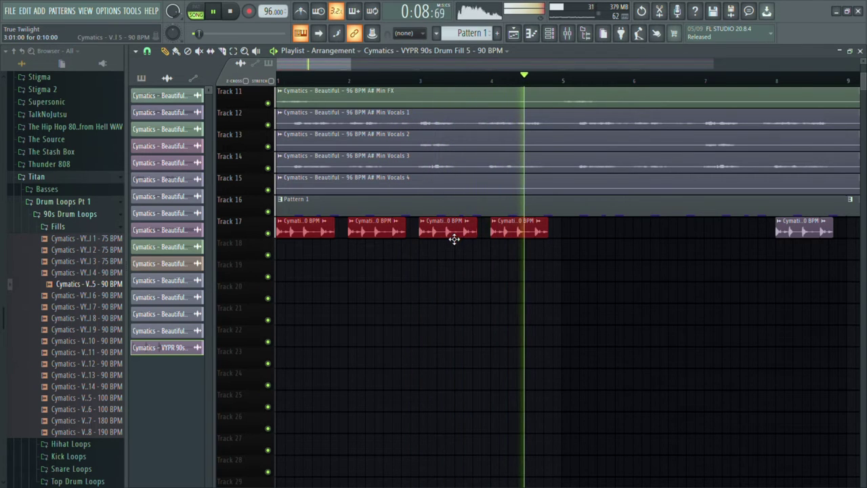
{"action": "scroll", "coordinate": [461, 239], "scroll_direction": "down", "scroll_amount": 2}
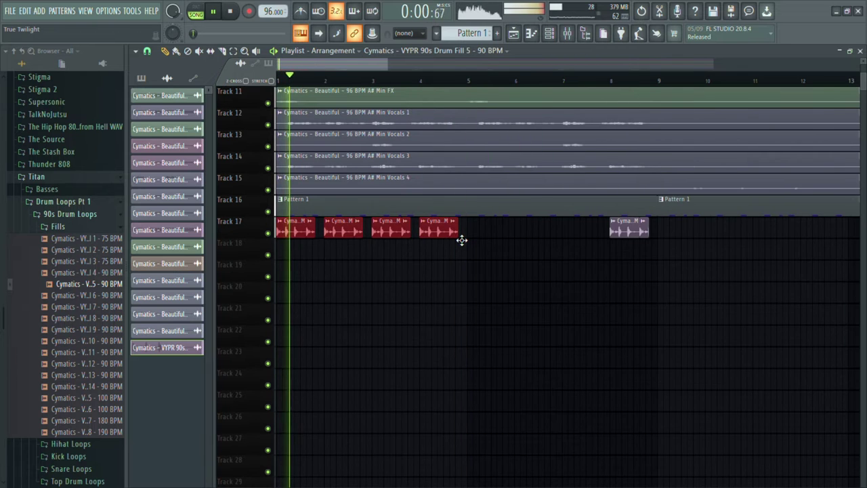
{"action": "left_click", "coordinate": [451, 310]}
{"action": "right_click", "coordinate": [457, 309]}
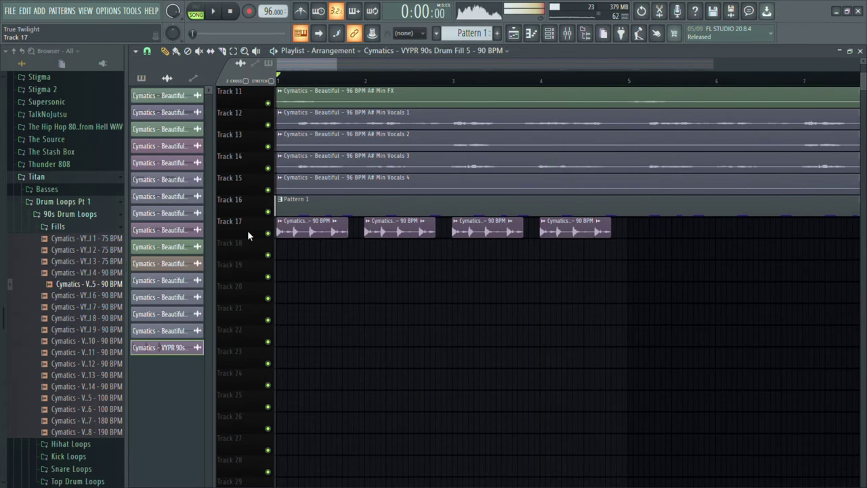
{"action": "scroll", "coordinate": [247, 230], "scroll_direction": "up", "scroll_amount": 4}
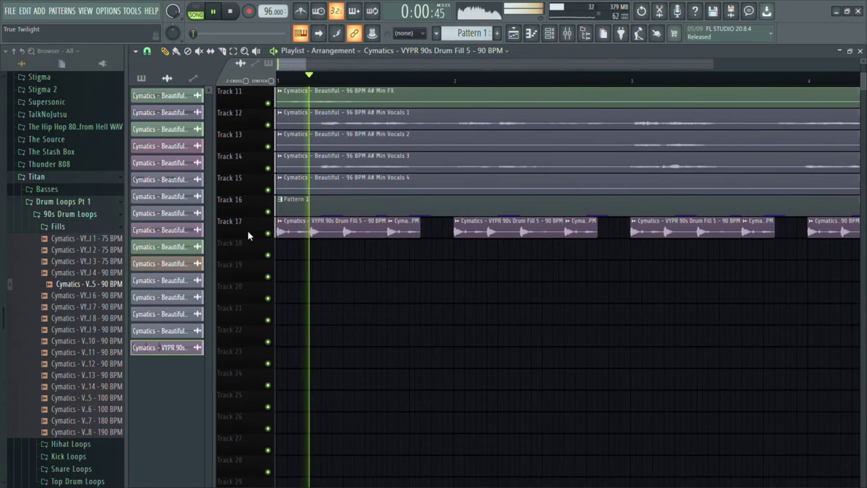
{"action": "key", "text": "space"}
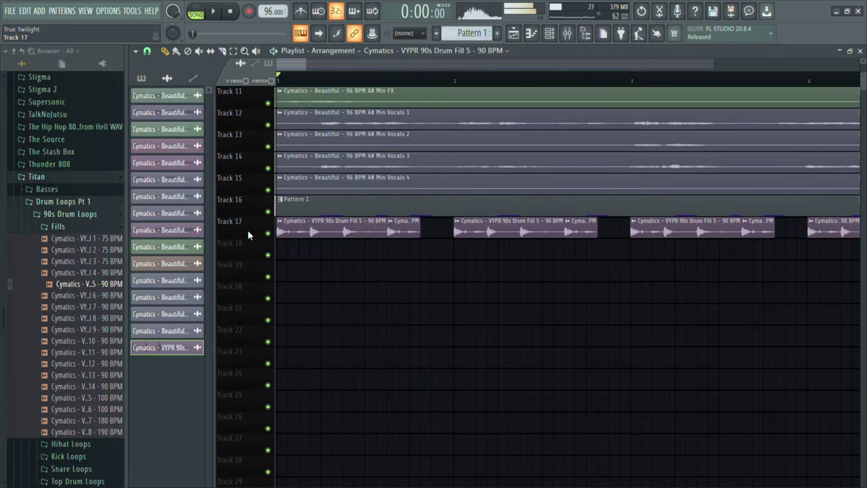
{"action": "key", "text": "space"}
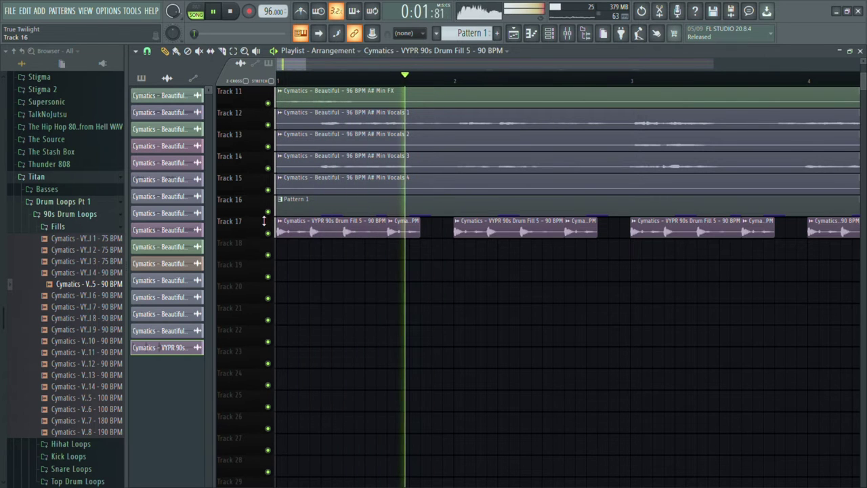
Collapse the Titan kit in the sample browser and open the KICK(14) folder of the Genekay Simba kit
{"action": "left_click", "coordinate": [63, 228]}
{"action": "left_click", "coordinate": [75, 178]}
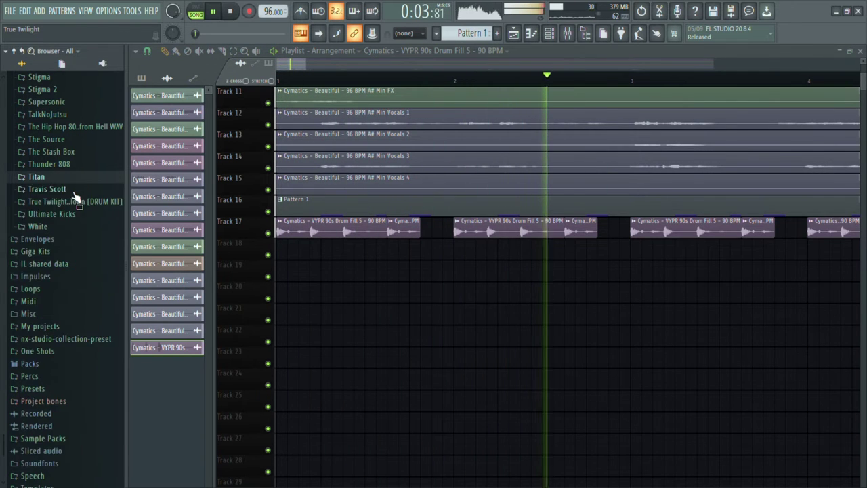
{"action": "scroll", "coordinate": [75, 197], "scroll_direction": "up", "scroll_amount": 3}
{"action": "scroll", "coordinate": [76, 197], "scroll_direction": "up", "scroll_amount": 5}
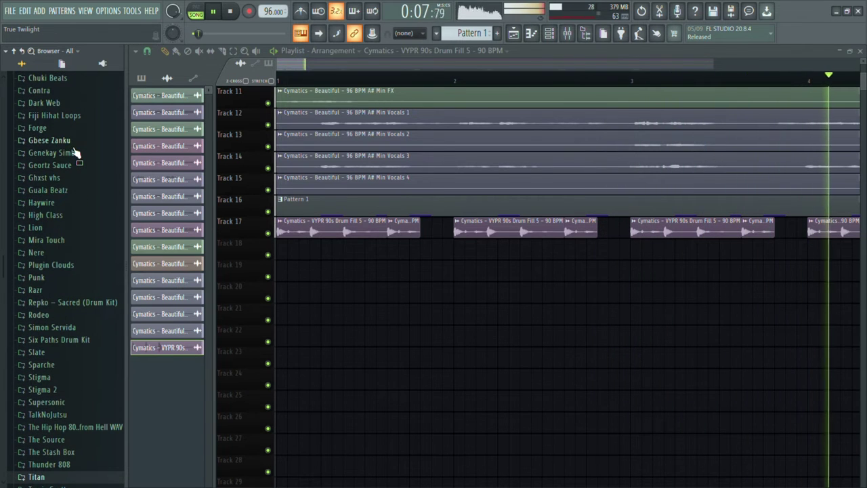
{"action": "left_click", "coordinate": [73, 153]}
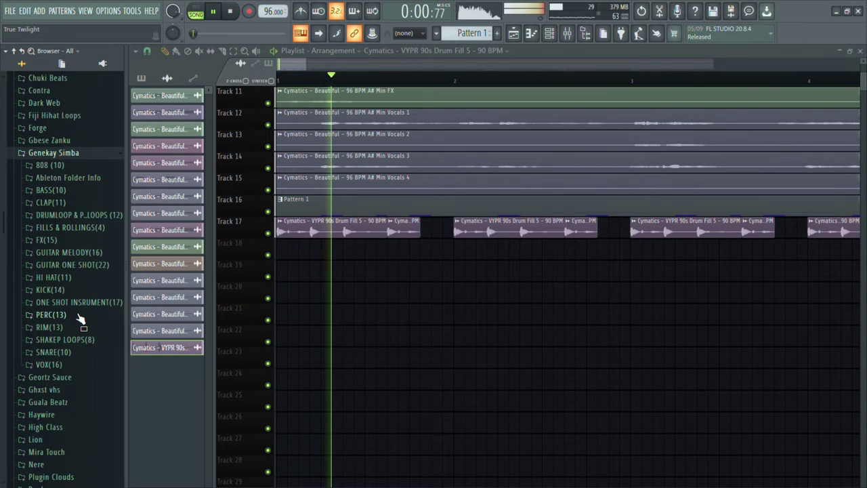
{"action": "scroll", "coordinate": [80, 318], "scroll_direction": "down", "scroll_amount": 13}
{"action": "scroll", "coordinate": [70, 275], "scroll_direction": "up", "scroll_amount": 8}
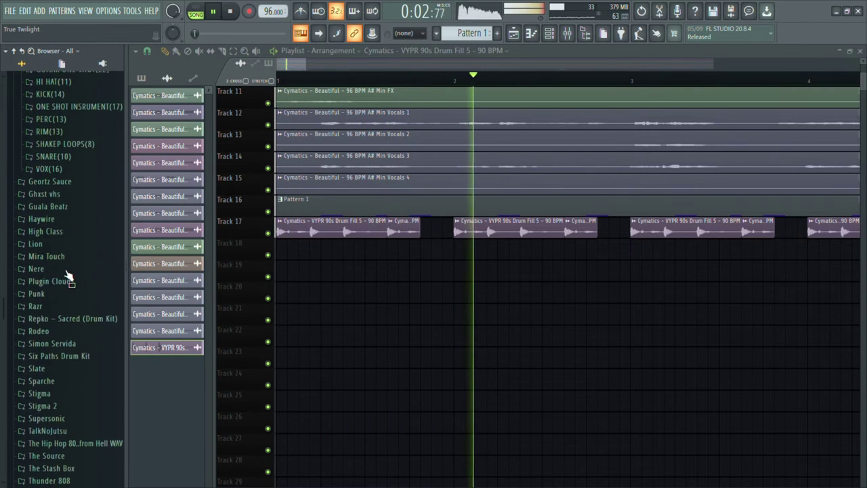
{"action": "scroll", "coordinate": [68, 275], "scroll_direction": "up", "scroll_amount": 5}
{"action": "left_click", "coordinate": [55, 264]}
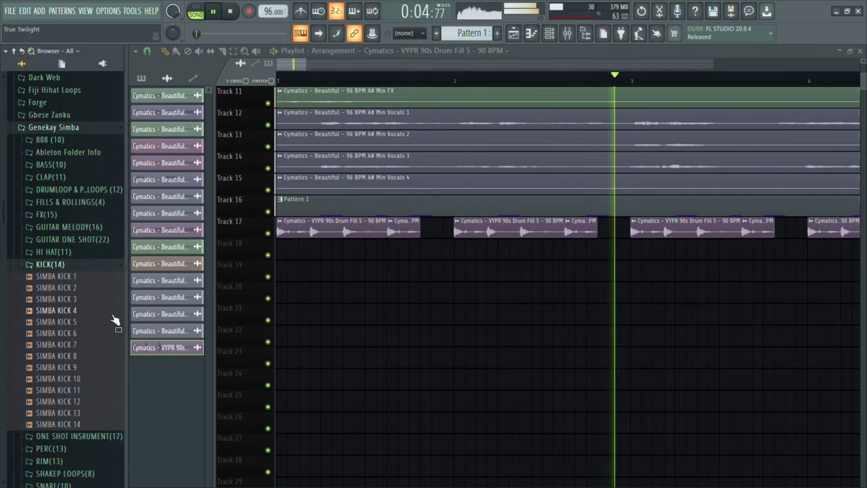
Audition SIMBA KICK 2 and SIMBA KICK 1, load SIMBA KICK 1 as a new channel, and restart playback
{"action": "left_click", "coordinate": [80, 288]}
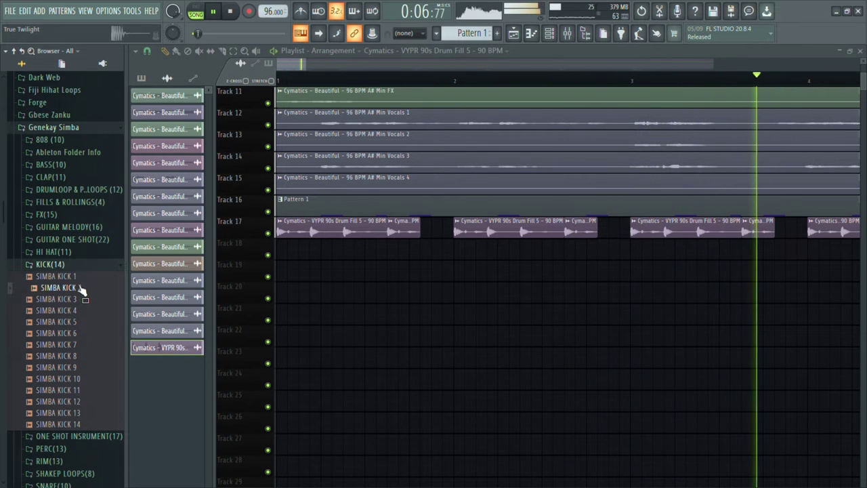
{"action": "left_click", "coordinate": [80, 276]}
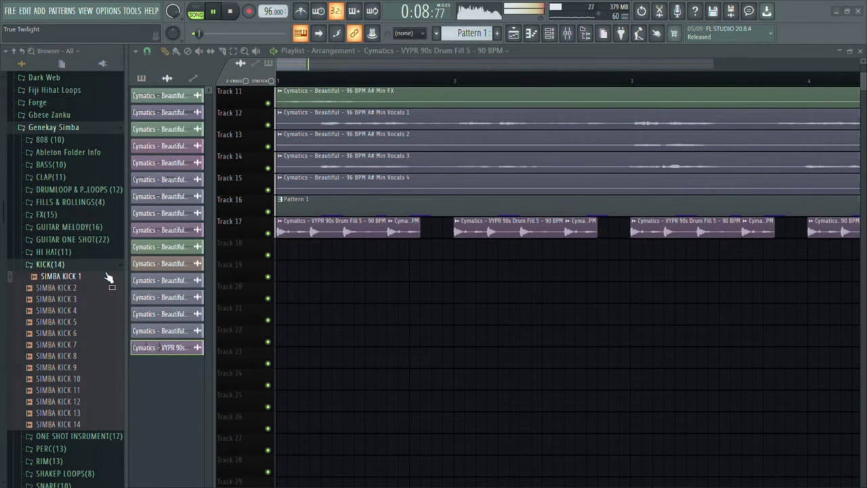
{"action": "left_click", "coordinate": [70, 292]}
{"action": "left_click_drag", "start_coordinate": [72, 298], "coordinate": [441, 459]}
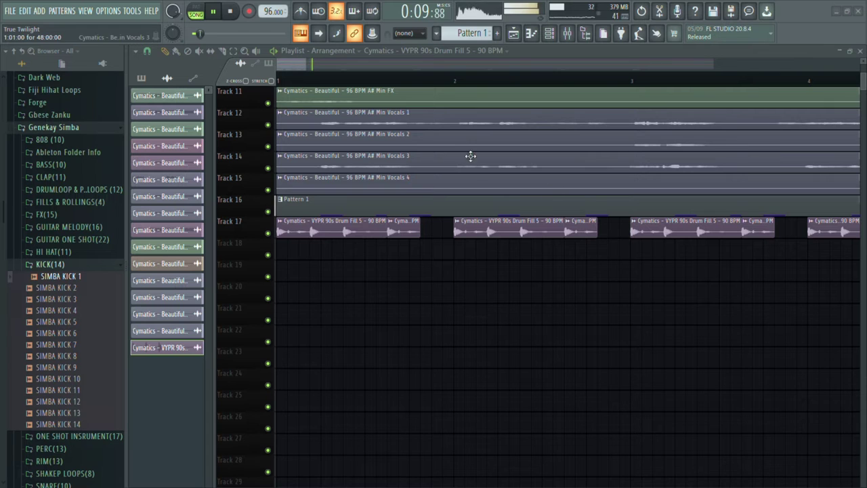
{"action": "key", "text": "space"}
{"action": "key", "text": "space"}
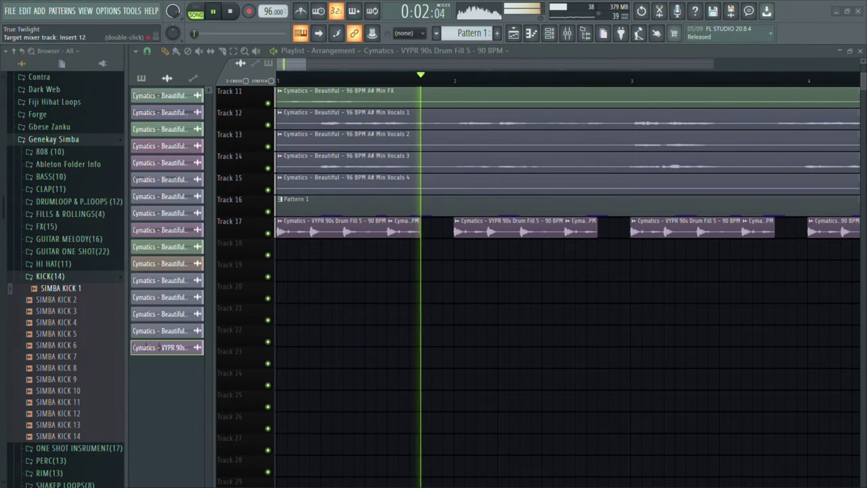
Open the SIMBA KICK 1 piano roll as a smaller floating window over the empty playlist tracks
{"action": "key", "text": "F7"}
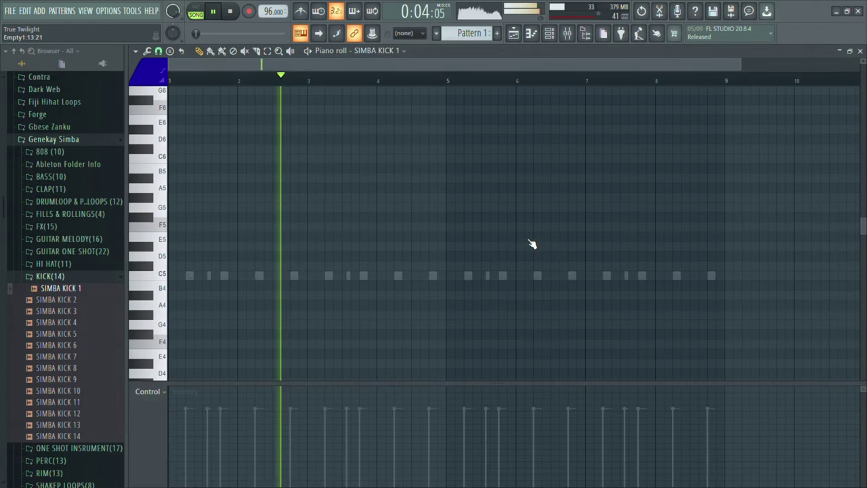
{"action": "left_click", "coordinate": [852, 52]}
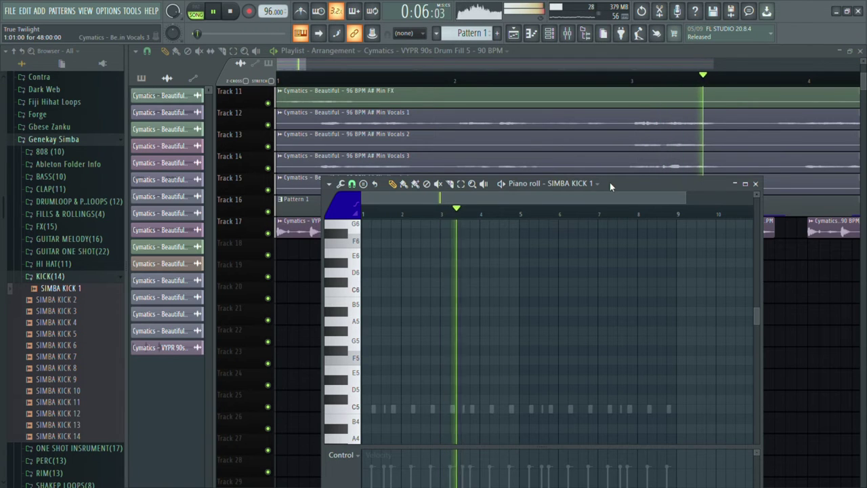
{"action": "left_click_drag", "start_coordinate": [630, 185], "coordinate": [689, 267]}
{"action": "scroll", "coordinate": [466, 434], "scroll_direction": "down", "scroll_amount": 3}
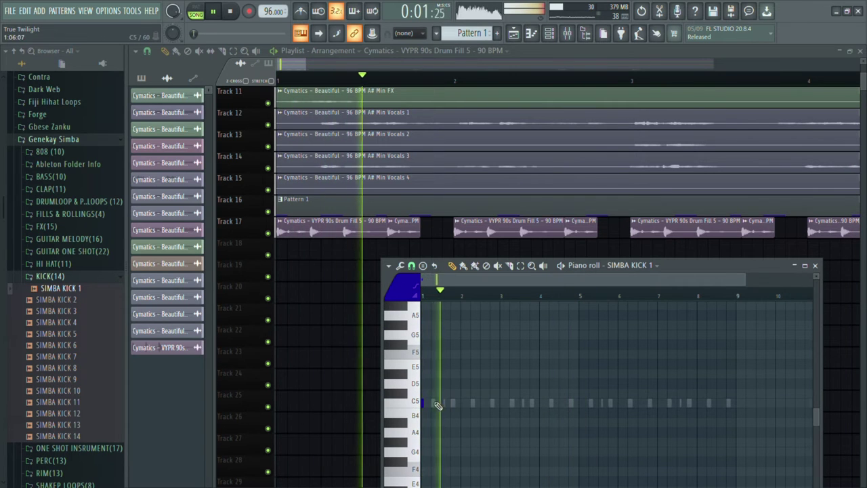
Place C5 kick notes on steps 1, 4, 7 and 11 of bar 1, checking the rhythm against playback
{"action": "scroll", "coordinate": [437, 406], "scroll_direction": "up", "scroll_amount": 2}
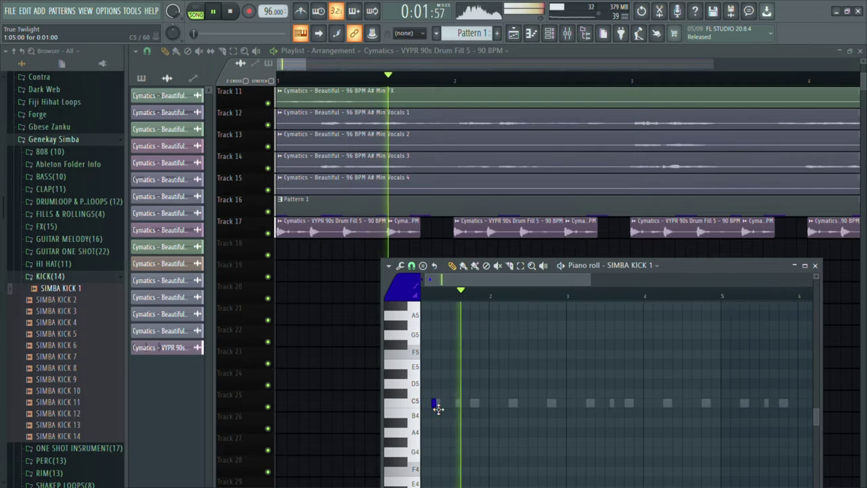
{"action": "scroll", "coordinate": [455, 377], "scroll_direction": "down", "scroll_amount": 2}
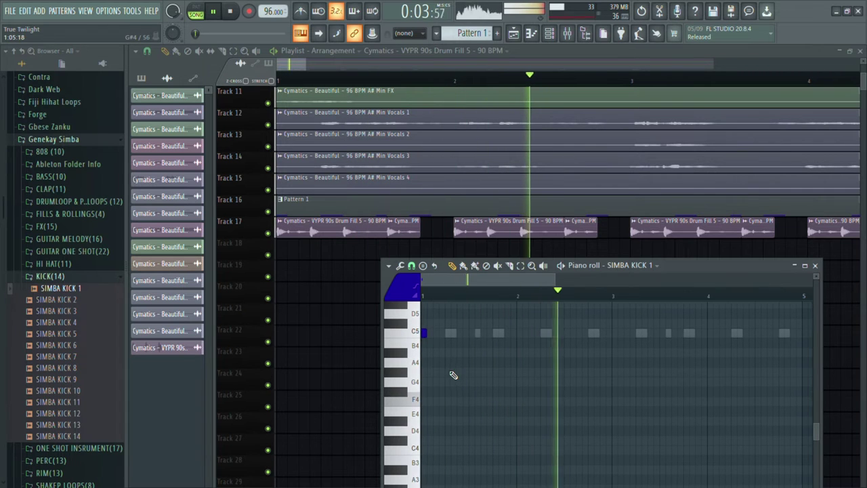
{"action": "right_click", "coordinate": [436, 336]}
{"action": "left_click", "coordinate": [441, 336]}
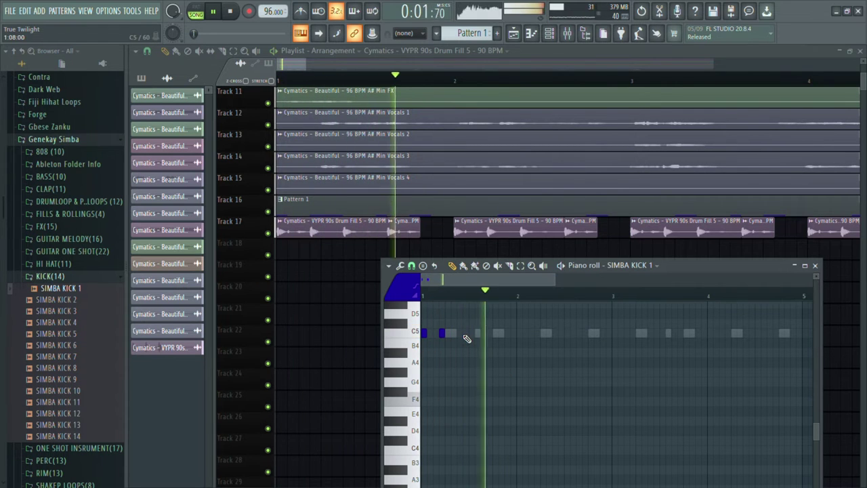
{"action": "left_click", "coordinate": [472, 334]}
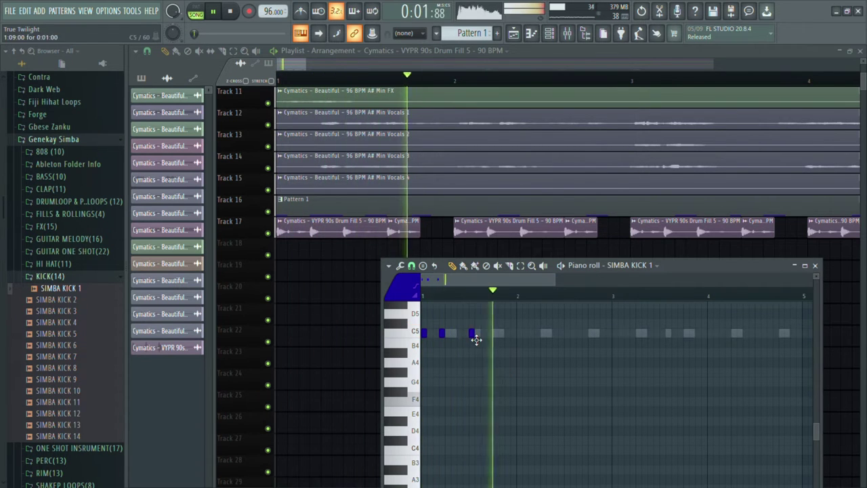
{"action": "left_click_drag", "start_coordinate": [473, 340], "coordinate": [466, 340]}
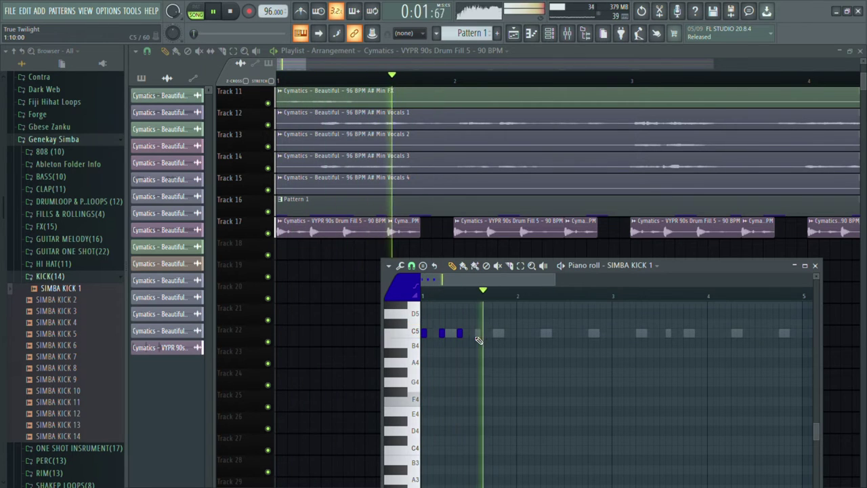
{"action": "key", "text": "space"}
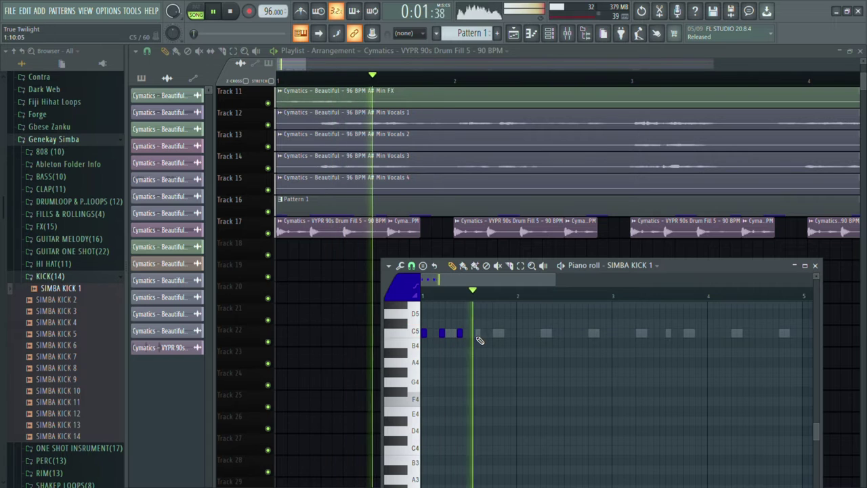
{"action": "left_click", "coordinate": [482, 335]}
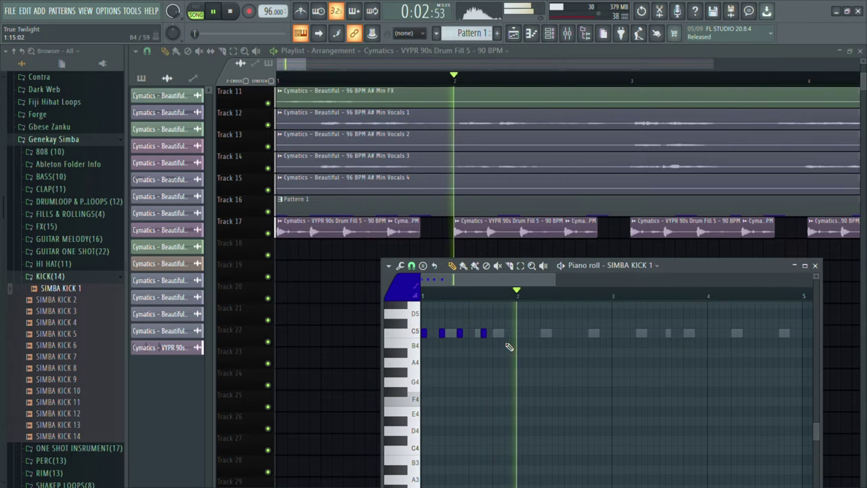
Duplicate the bar 1 kicks into bar 2, copy both bars into bars 3 and 4, and restart playback
{"action": "left_click_drag", "start_coordinate": [497, 334], "coordinate": [369, 321]}
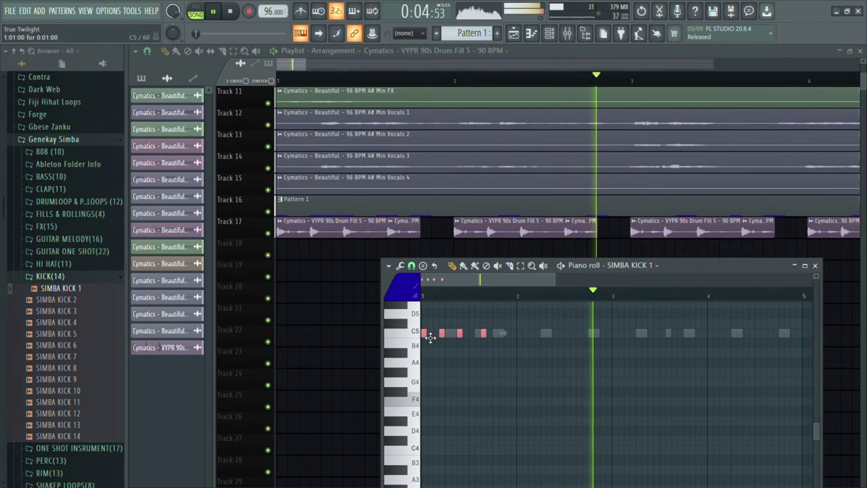
{"action": "left_click_drag", "start_coordinate": [431, 338], "coordinate": [522, 347]}
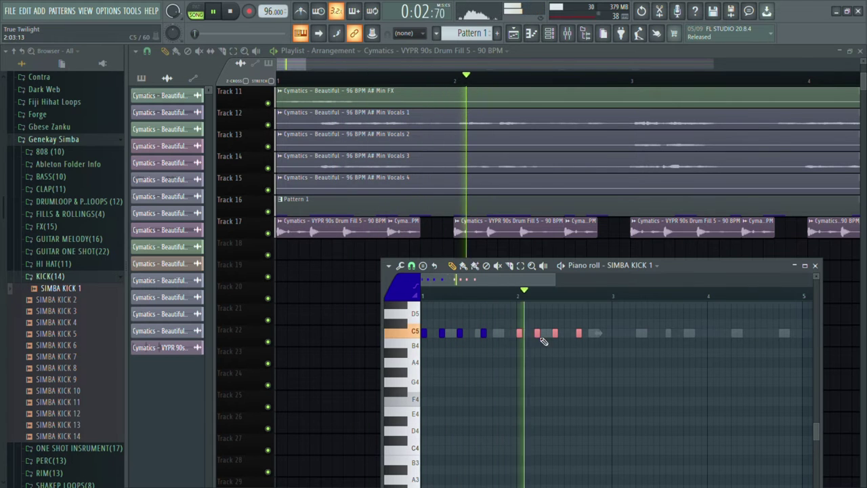
{"action": "key", "text": "ctrl+a"}
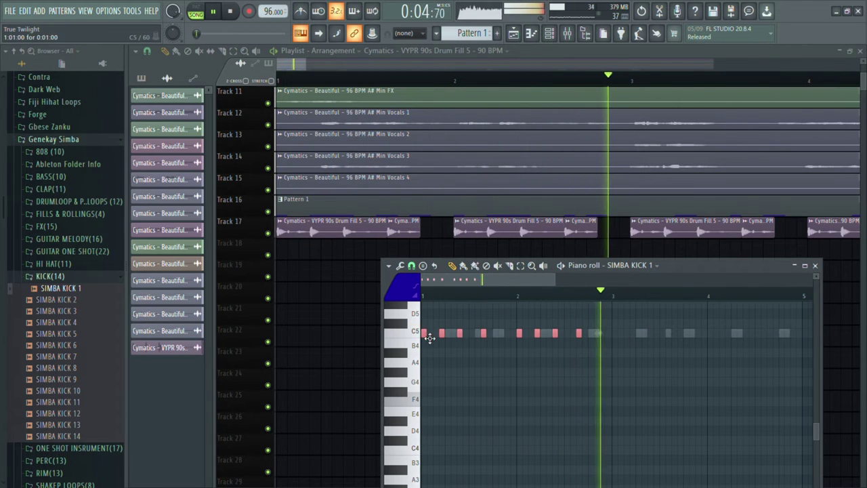
{"action": "left_click_drag", "start_coordinate": [424, 335], "coordinate": [622, 343]}
{"action": "key", "text": "space"}
{"action": "key", "text": "space"}
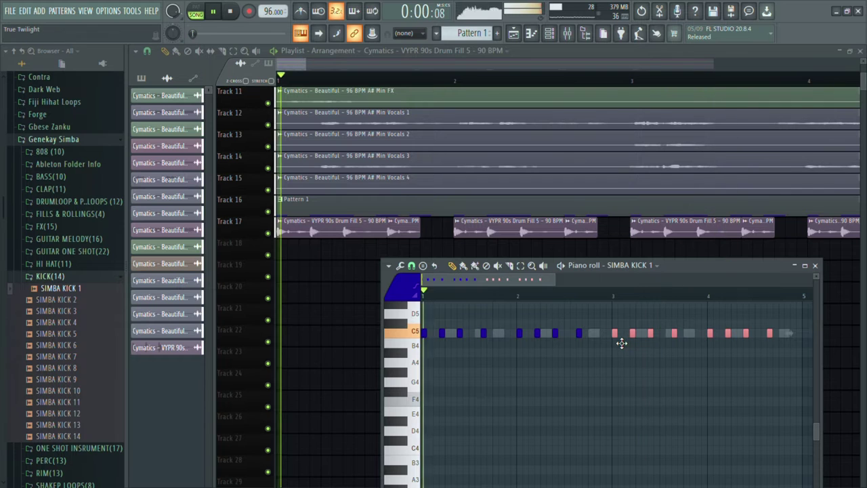
Try an extra C5 kick on step 15 of bar 1, replacing it with one on step 14
{"action": "left_click", "coordinate": [509, 336]}
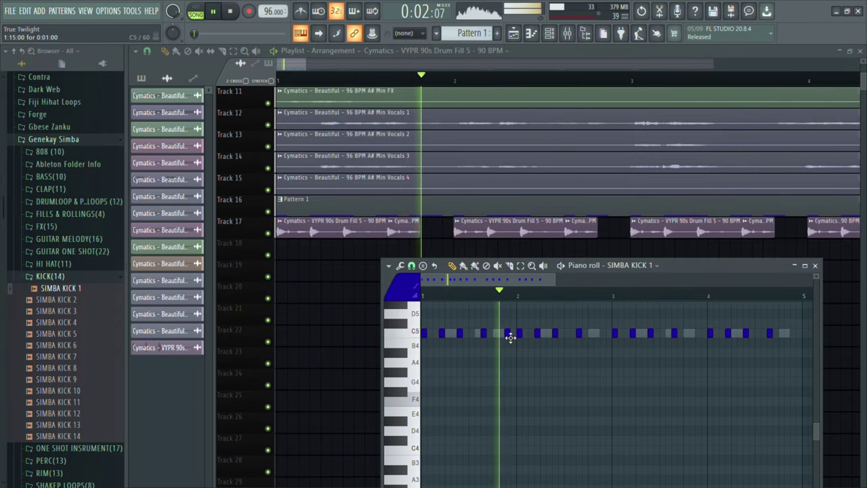
{"action": "key", "text": "space"}
{"action": "key", "text": "space"}
{"action": "scroll", "coordinate": [509, 337], "scroll_direction": "up", "scroll_amount": 2}
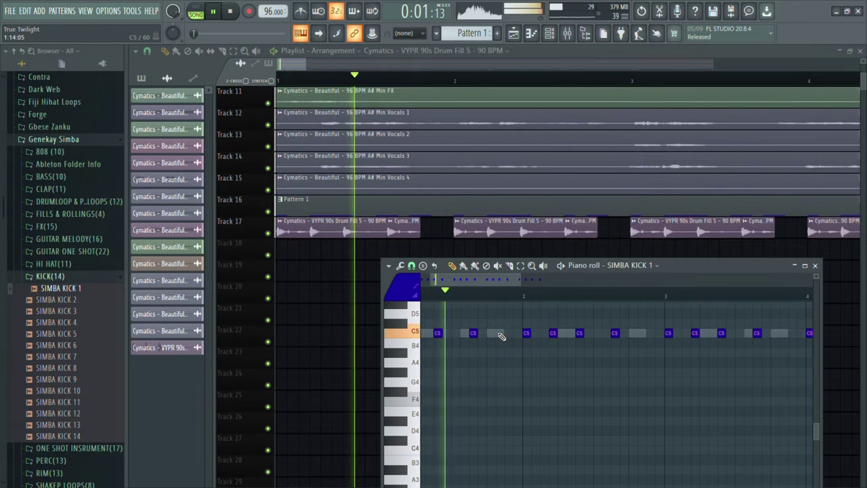
{"action": "left_click", "coordinate": [502, 334]}
{"action": "scroll", "coordinate": [509, 336], "scroll_direction": "down", "scroll_amount": 2}
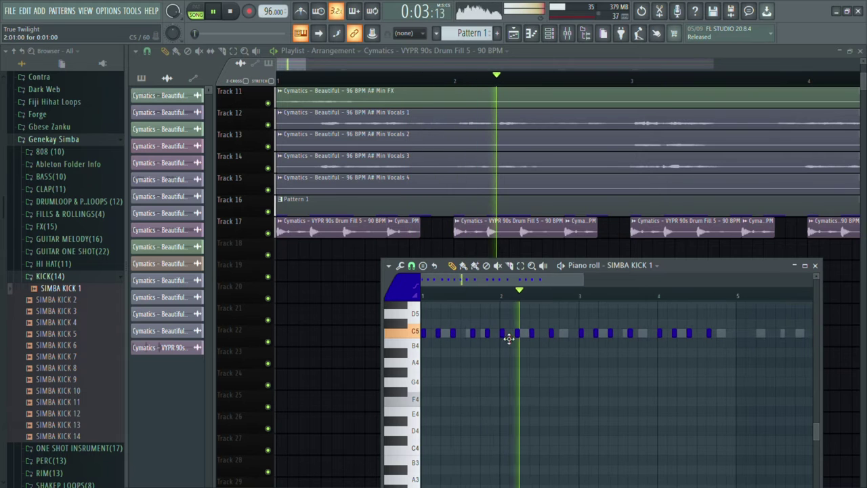
Try a C5 kick on step 15 of bar 2, remove it, and add kicks on step 14 of bars 3 and 4
{"action": "left_click", "coordinate": [570, 334]}
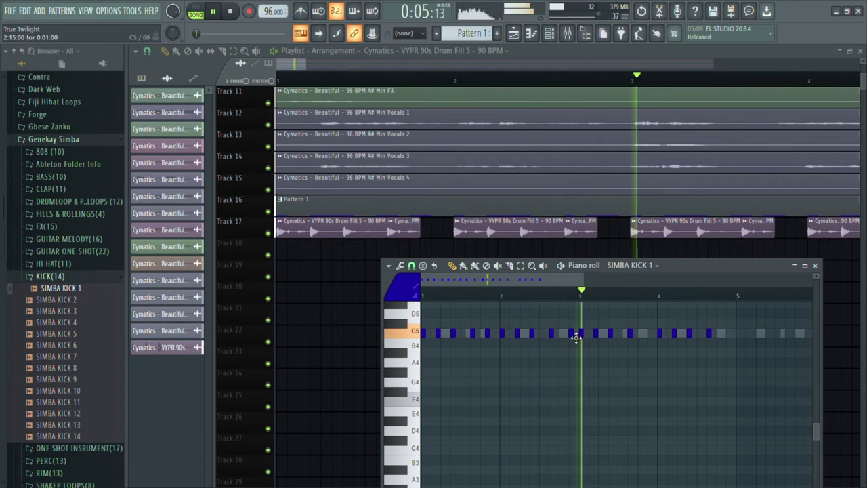
{"action": "scroll", "coordinate": [575, 337], "scroll_direction": "up", "scroll_amount": 2}
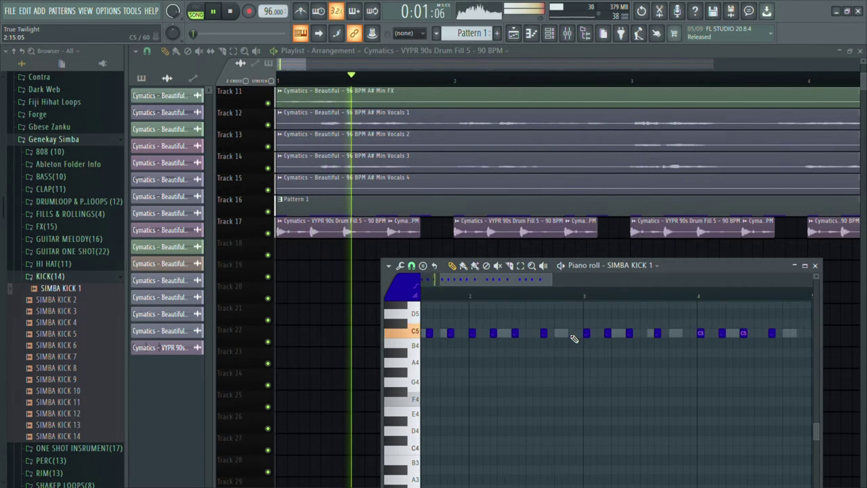
{"action": "scroll", "coordinate": [573, 339], "scroll_direction": "down", "scroll_amount": 1}
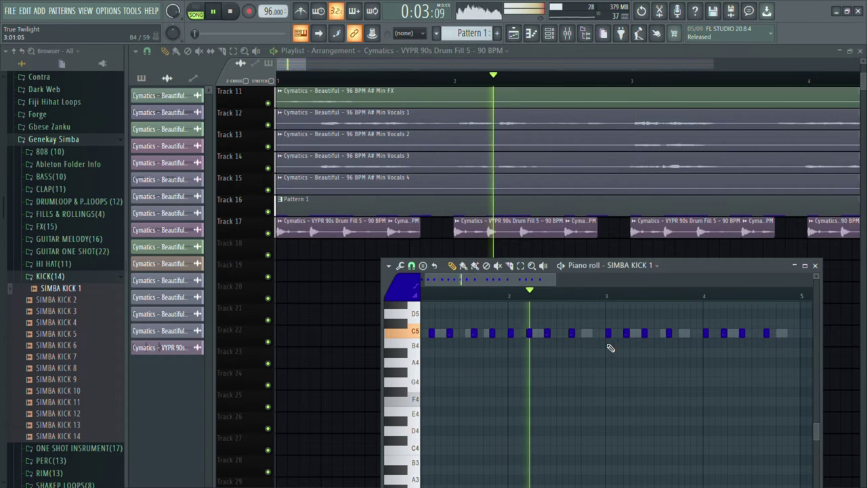
{"action": "scroll", "coordinate": [671, 342], "scroll_direction": "up", "scroll_amount": 2}
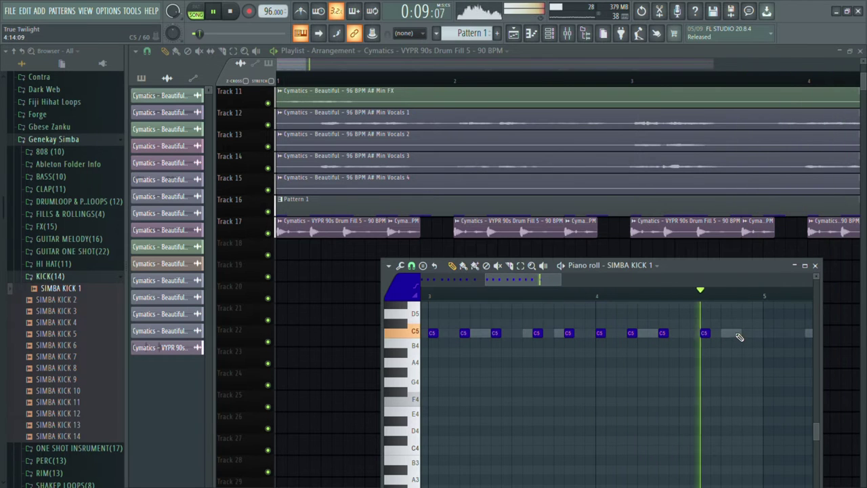
{"action": "scroll", "coordinate": [732, 338], "scroll_direction": "down", "scroll_amount": 3}
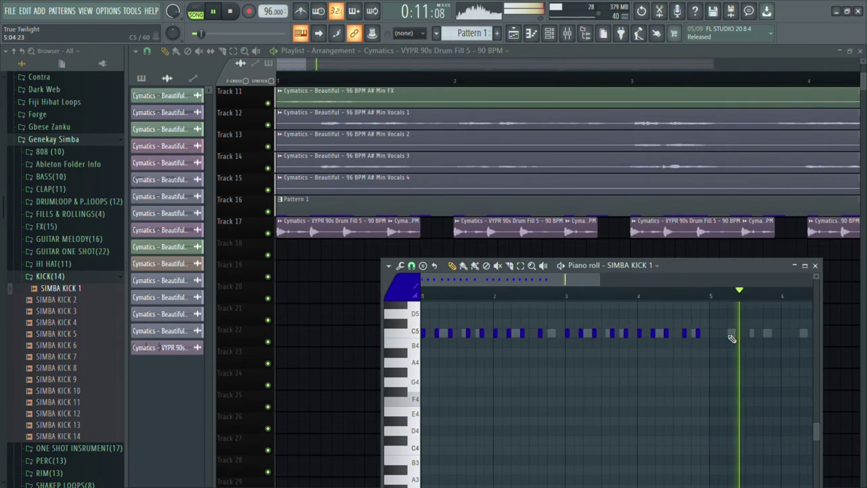
Copy the four-bar kick pattern into bars 5 to 8, delete the stray low note in bar 2, and close the piano roll
{"action": "left_click_drag", "start_coordinate": [724, 337], "coordinate": [421, 312]}
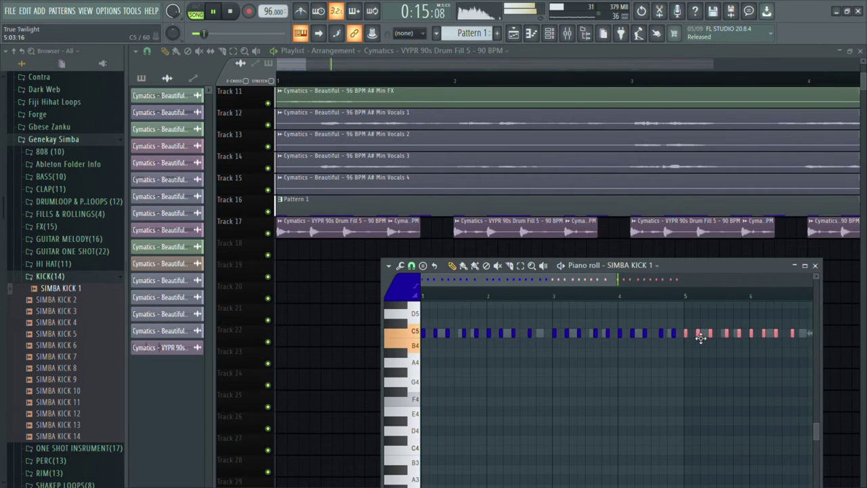
{"action": "scroll", "coordinate": [703, 337], "scroll_direction": "down", "scroll_amount": 2}
{"action": "left_click", "coordinate": [483, 423]}
{"action": "right_click", "coordinate": [502, 422]}
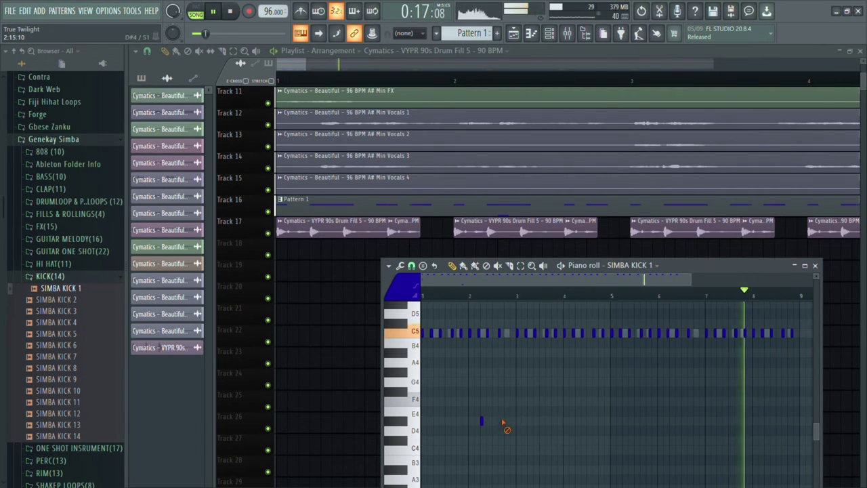
{"action": "left_click", "coordinate": [815, 265]}
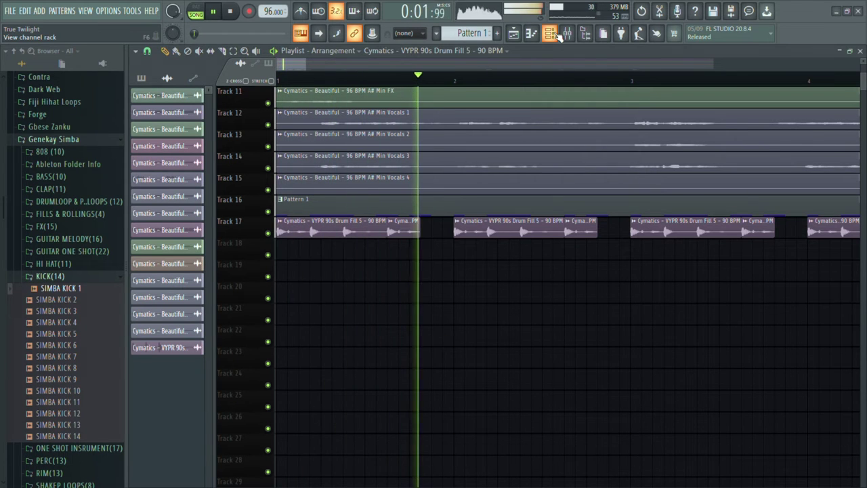
Collapse the Genekay Simba kit in the sample browser and open the Drum One Shots folder of the Titan kit
{"action": "left_click", "coordinate": [80, 279]}
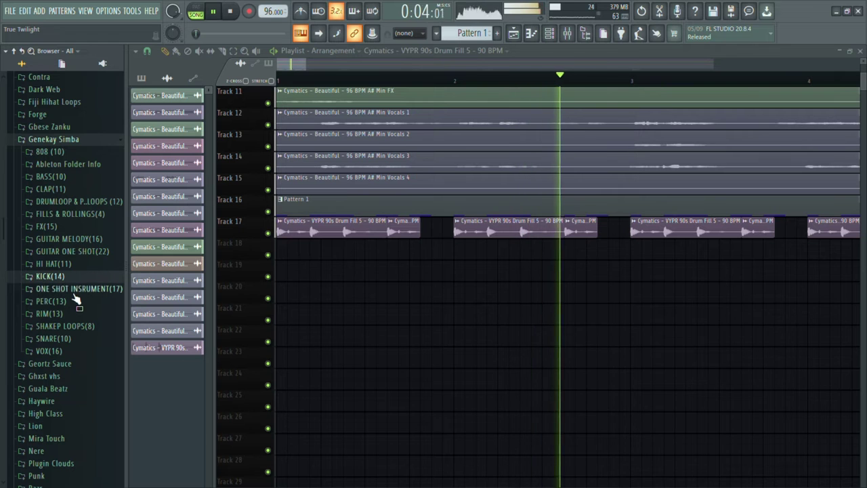
{"action": "left_click", "coordinate": [51, 139]}
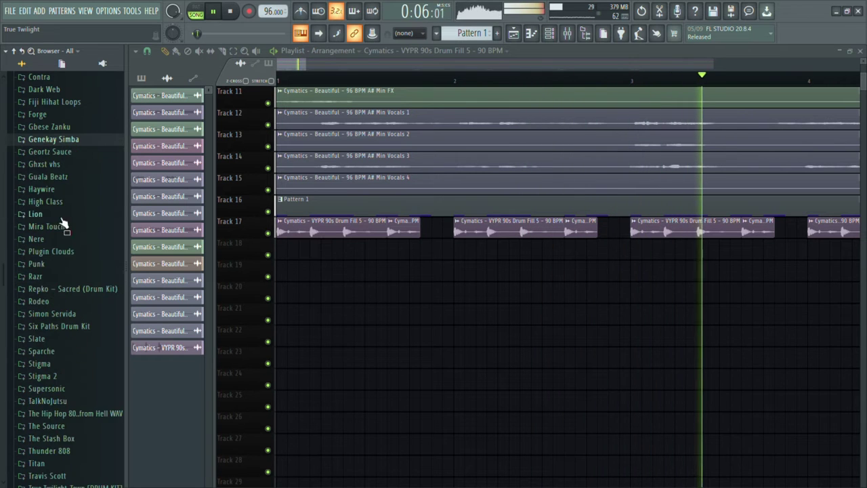
{"action": "scroll", "coordinate": [68, 304], "scroll_direction": "down", "scroll_amount": 5}
{"action": "left_click", "coordinate": [37, 286]}
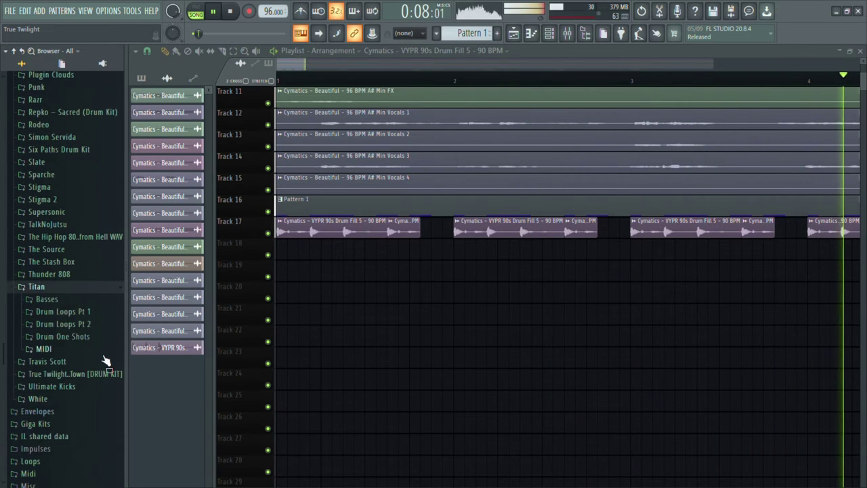
{"action": "scroll", "coordinate": [95, 304], "scroll_direction": "down", "scroll_amount": 3}
{"action": "left_click", "coordinate": [63, 245]}
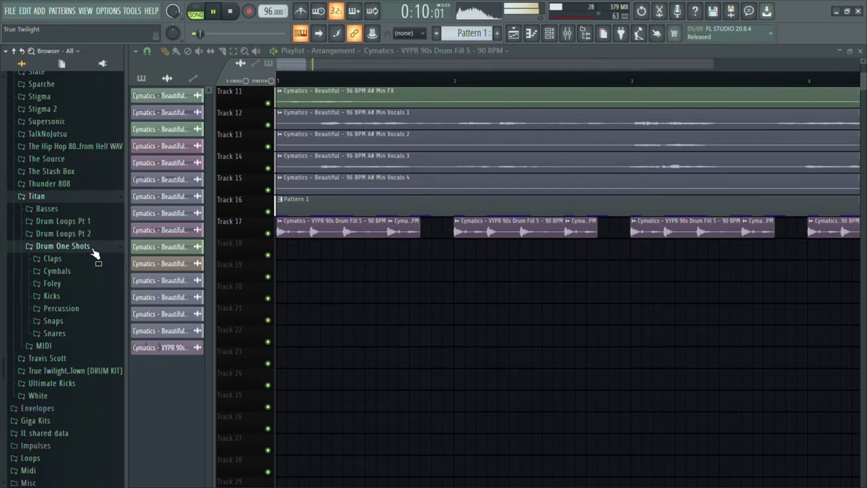
{"action": "left_click", "coordinate": [93, 248]}
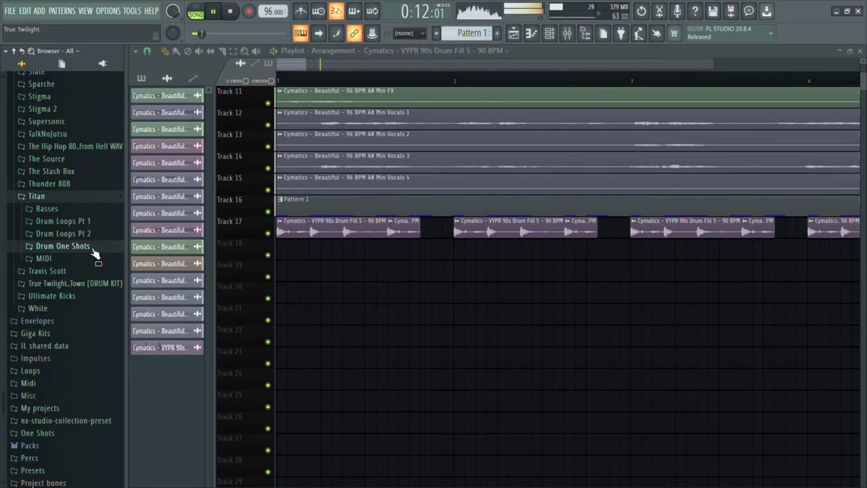
{"action": "left_click", "coordinate": [93, 248]}
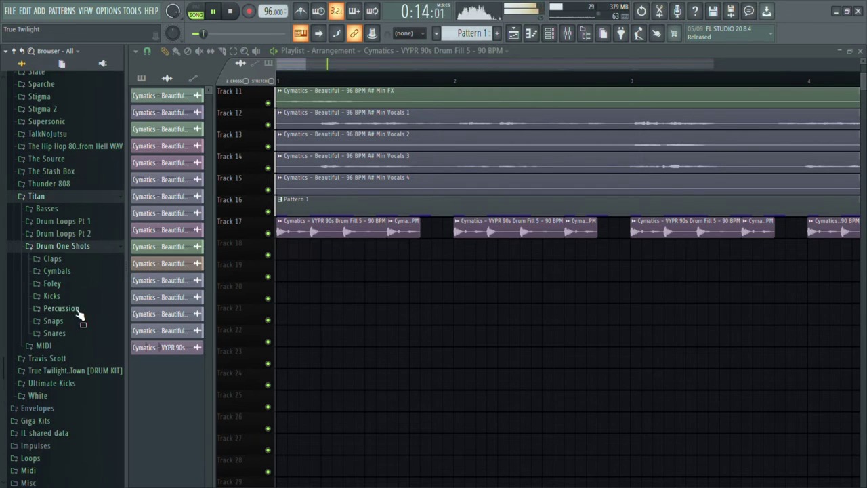
Open the Classic rides folder under Cymbals and audition Classic Ride 4, 7 and 11 against the playing beat
{"action": "left_click", "coordinate": [58, 271]}
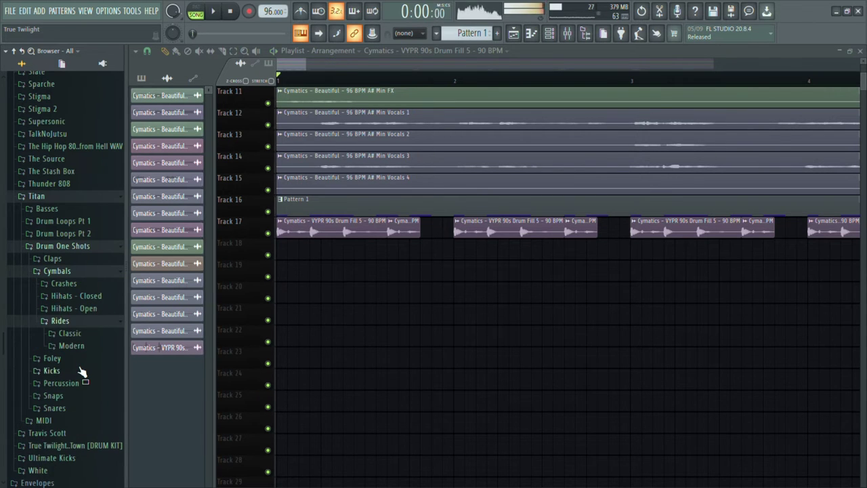
{"action": "left_click", "coordinate": [69, 334]}
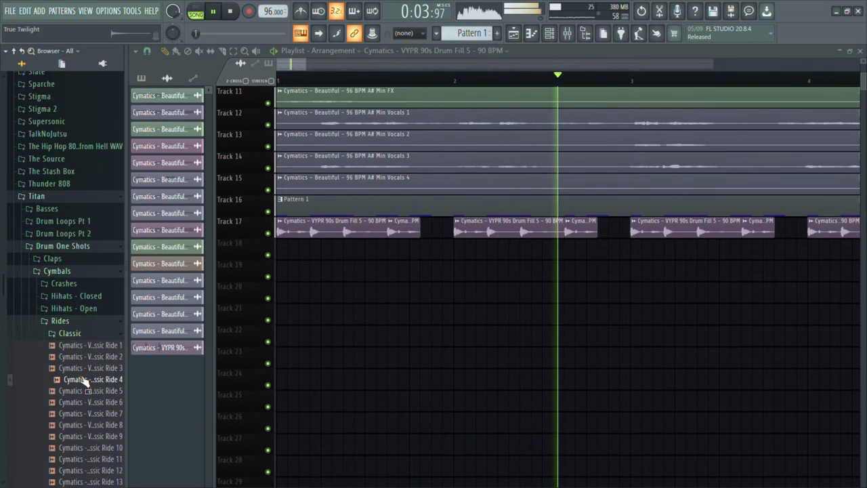
{"action": "left_click", "coordinate": [91, 412]}
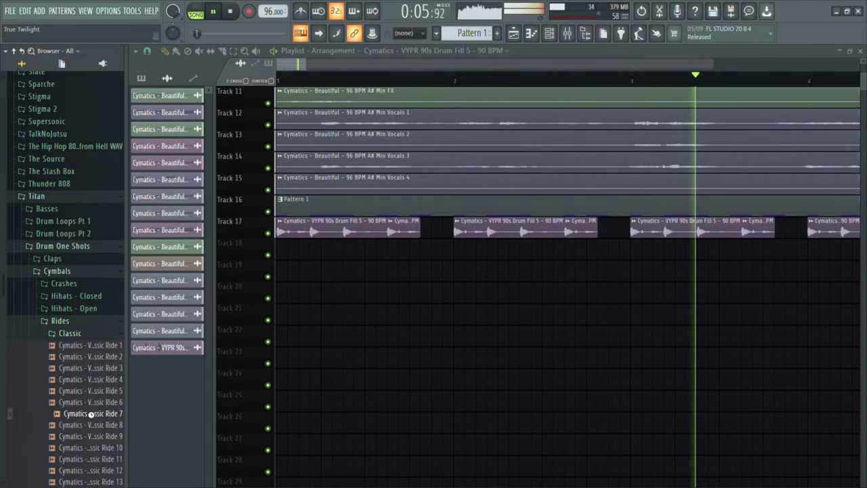
{"action": "scroll", "coordinate": [91, 418], "scroll_direction": "down", "scroll_amount": 2}
{"action": "left_click", "coordinate": [92, 414]}
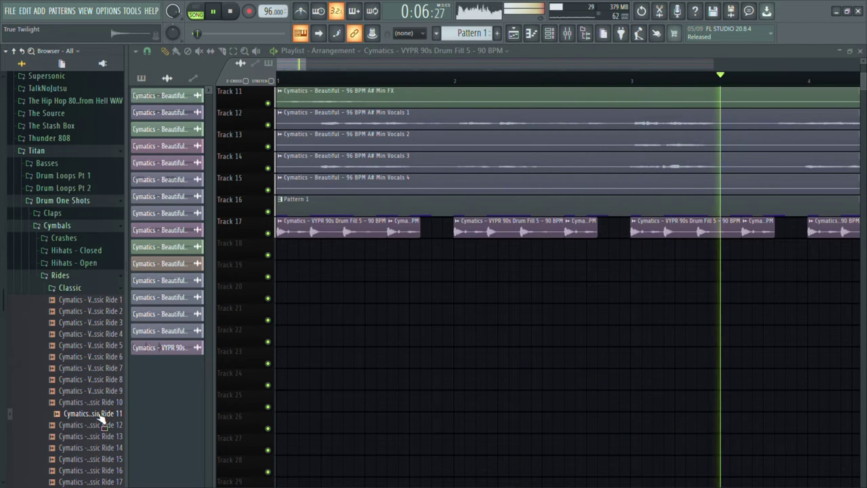
Add the Classic Ride 11 sample from the browser as a new channel and open its piano roll
{"action": "key", "text": "Down"}
{"action": "key", "text": "Down"}
{"action": "key", "text": "Down"}
{"action": "key", "text": "Down"}
{"action": "key", "text": "Down"}
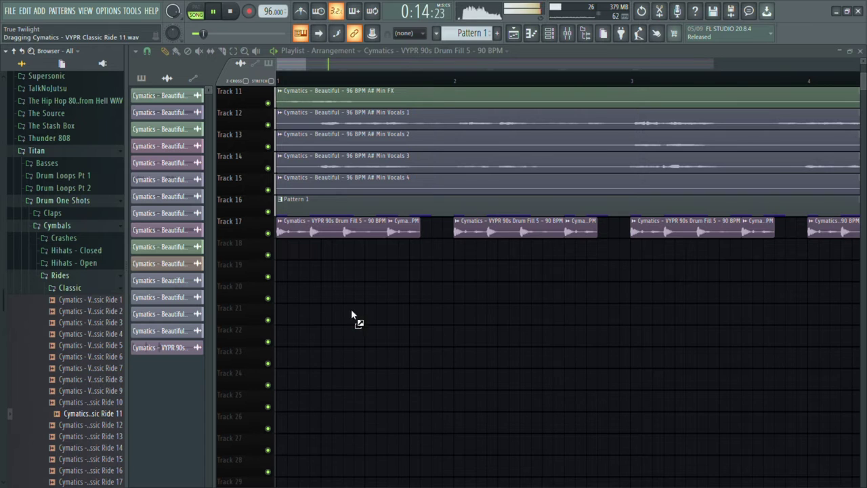
{"action": "left_click_drag", "start_coordinate": [435, 265], "coordinate": [437, 263]}
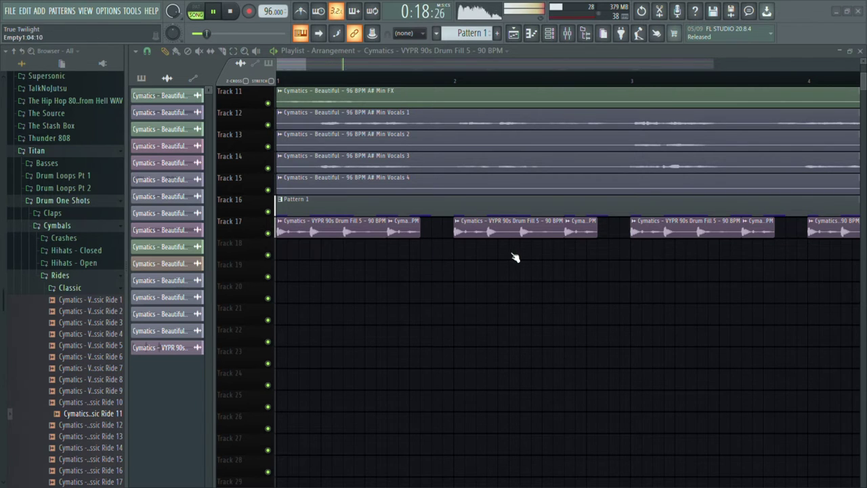
{"action": "key", "text": "F7"}
{"action": "key", "text": "space"}
{"action": "key", "text": "space"}
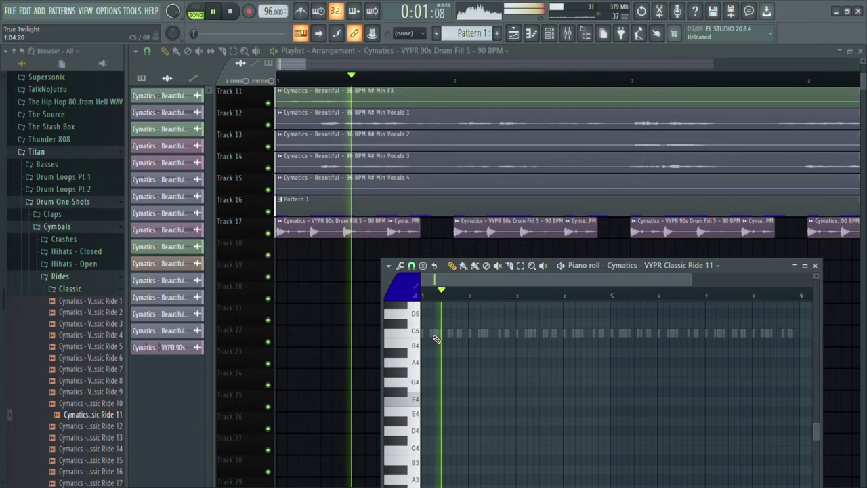
Try a C5 ride note on step 9 of bar 1 and listen to it against the beat
{"action": "key", "text": "space"}
{"action": "scroll", "coordinate": [434, 348], "scroll_direction": "up", "scroll_amount": 2}
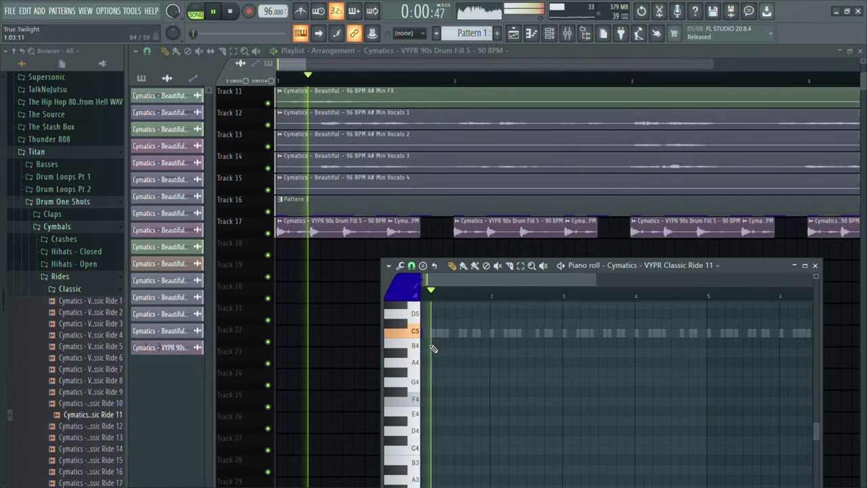
{"action": "key", "text": "space"}
{"action": "key", "text": "space"}
{"action": "scroll", "coordinate": [453, 338], "scroll_direction": "up", "scroll_amount": 2}
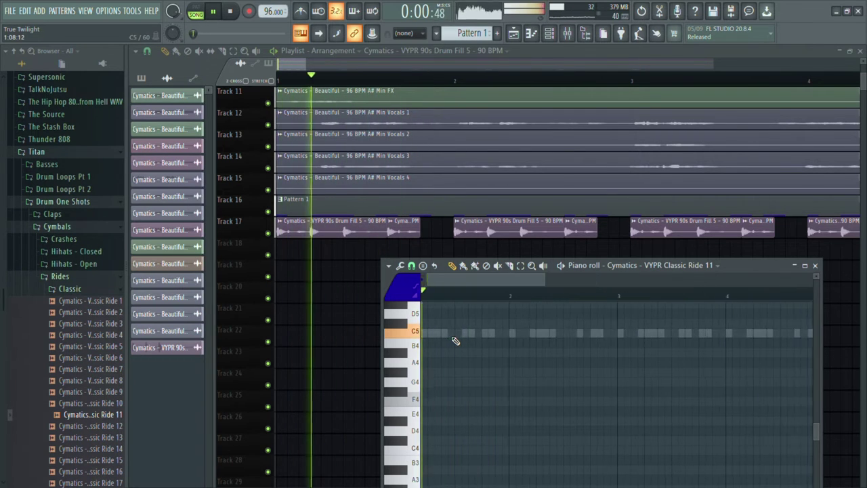
{"action": "left_click", "coordinate": [455, 334]}
{"action": "key", "text": "space"}
{"action": "key", "text": "space"}
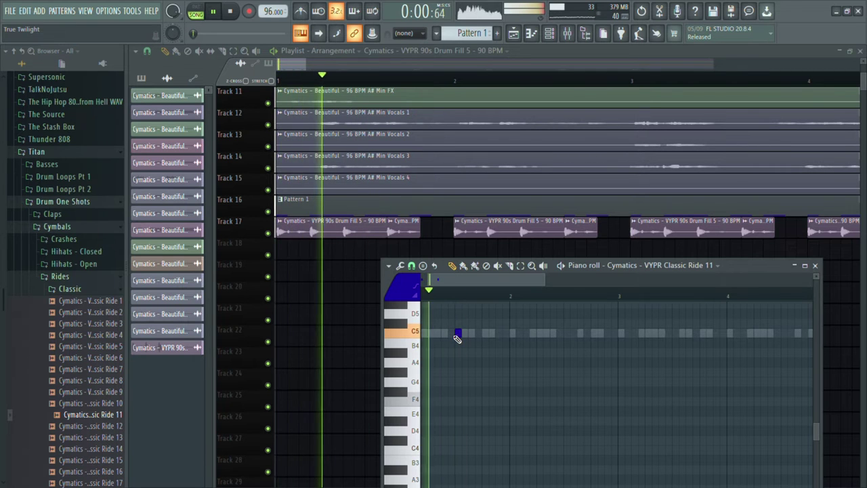
{"action": "scroll", "coordinate": [447, 347], "scroll_direction": "up", "scroll_amount": 2}
{"action": "key", "text": "space"}
{"action": "key", "text": "space"}
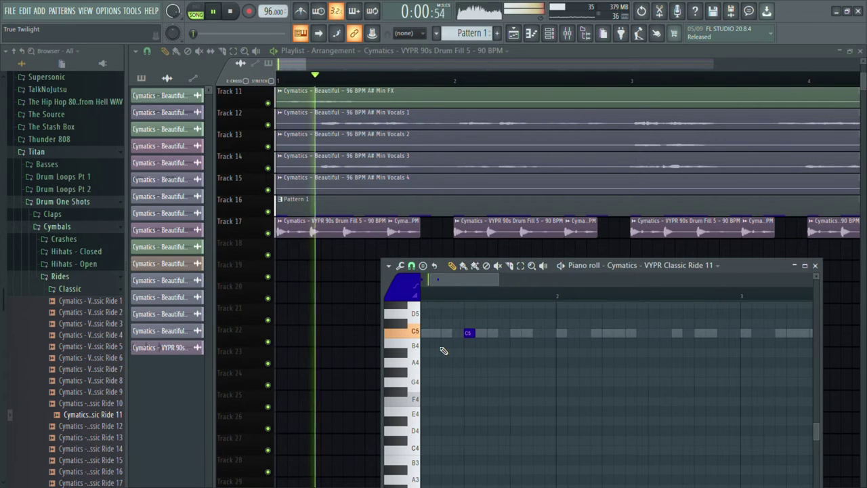
Place C5 ride notes on steps 1, 7 and 11 of bar 1 and delete the one on step 9
{"action": "left_click", "coordinate": [446, 333]}
{"action": "key", "text": "space"}
{"action": "key", "text": "space"}
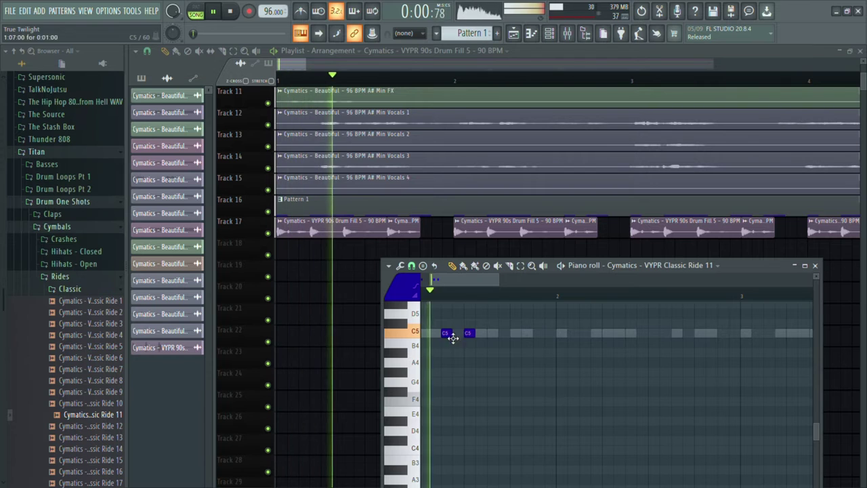
{"action": "right_click", "coordinate": [468, 332]}
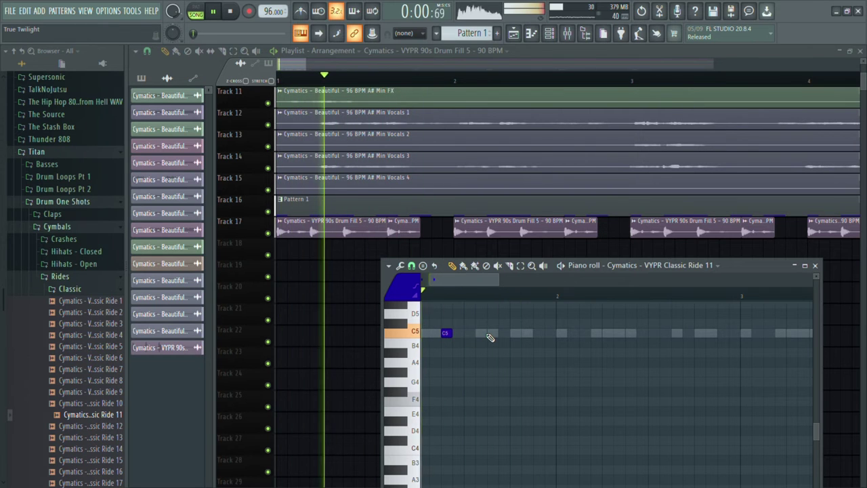
{"action": "left_click", "coordinate": [490, 333]}
{"action": "scroll", "coordinate": [531, 336], "scroll_direction": "down", "scroll_amount": 2}
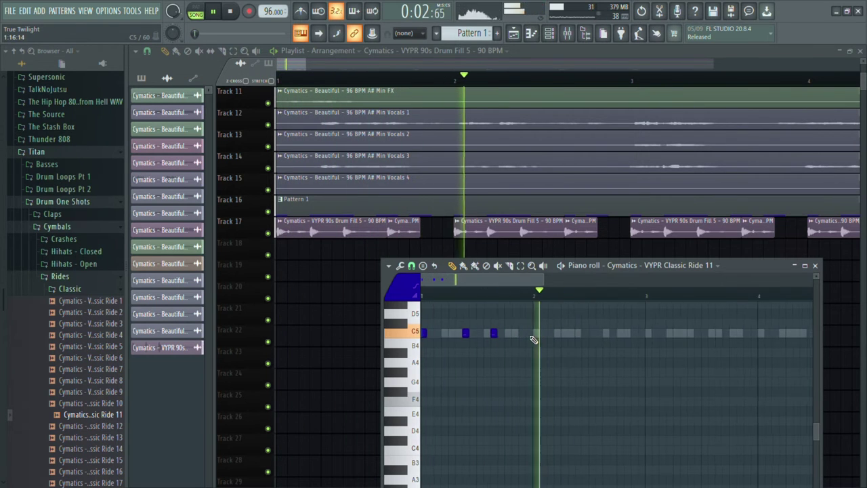
Duplicate the one-bar ride pattern into bar 2, copy both bars into bars 3 and 4, and repeat the four bars in bars 5 to 8
{"action": "mouse_move", "coordinate": [523, 338]}
{"action": "left_mouse_down"}
{"action": "mouse_move", "coordinate": [425, 324]}
{"action": "mouse_move", "coordinate": [554, 348]}
{"action": "mouse_move", "coordinate": [532, 333]}
{"action": "left_mouse_up"}
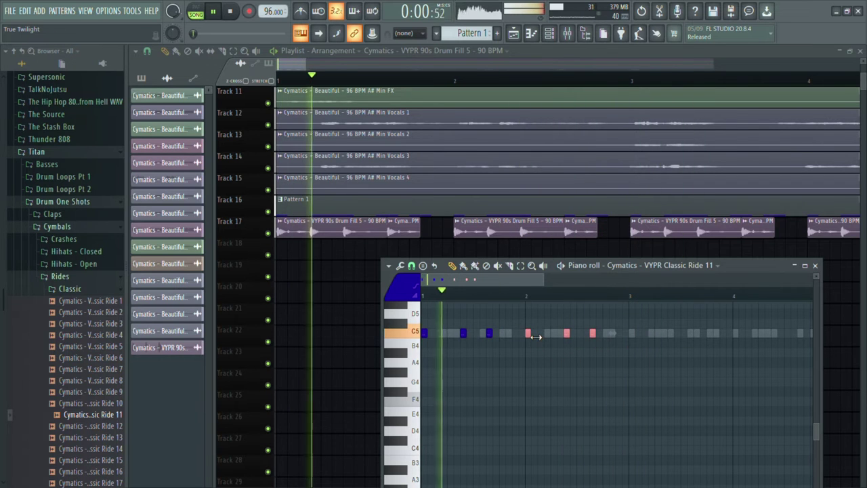
{"action": "left_click_drag", "start_coordinate": [658, 334], "coordinate": [636, 337]}
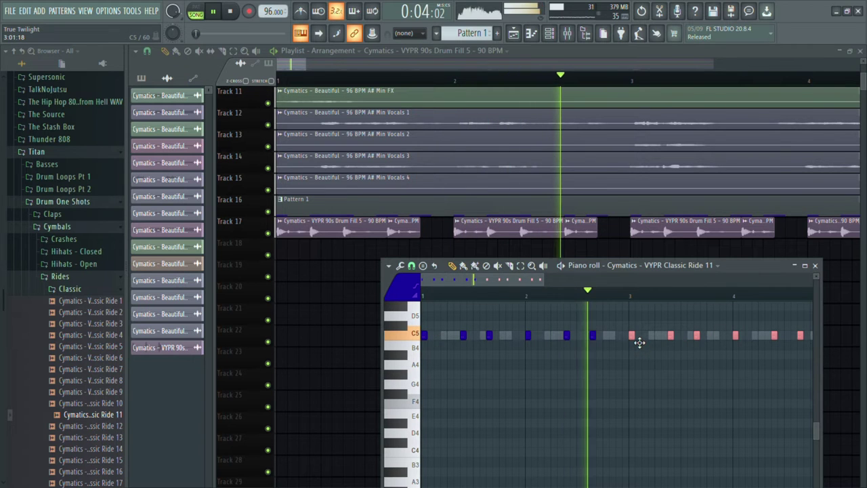
{"action": "left_click", "coordinate": [682, 399], "text": "ctrl"}
{"action": "scroll", "coordinate": [682, 398], "scroll_direction": "down", "scroll_amount": 3}
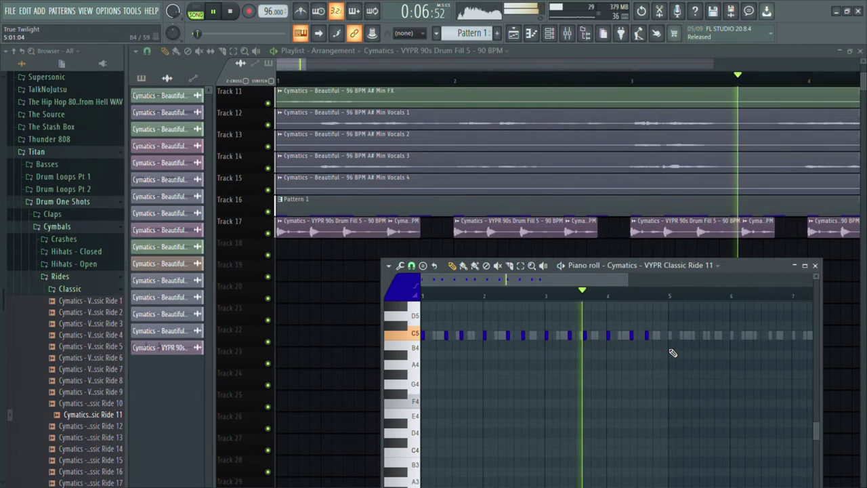
{"action": "left_click_drag", "start_coordinate": [673, 352], "coordinate": [376, 324]}
{"action": "left_click_drag", "start_coordinate": [430, 340], "coordinate": [611, 344]}
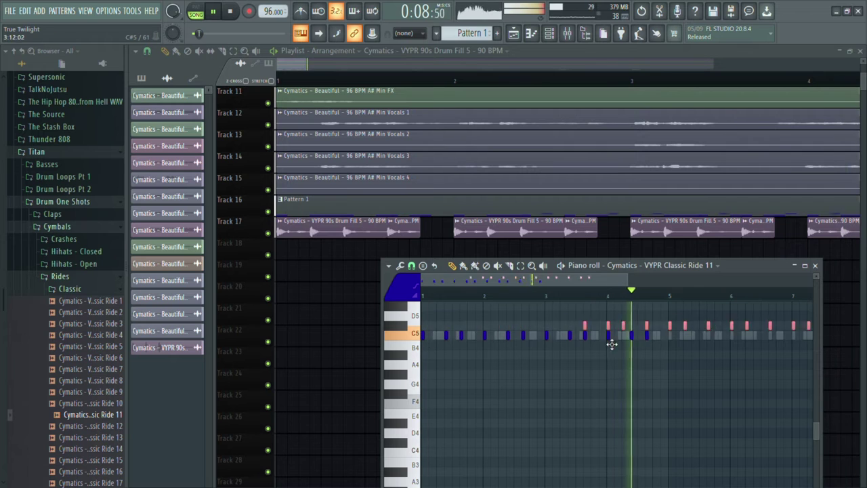
{"action": "scroll", "coordinate": [679, 349], "scroll_direction": "down", "scroll_amount": 2}
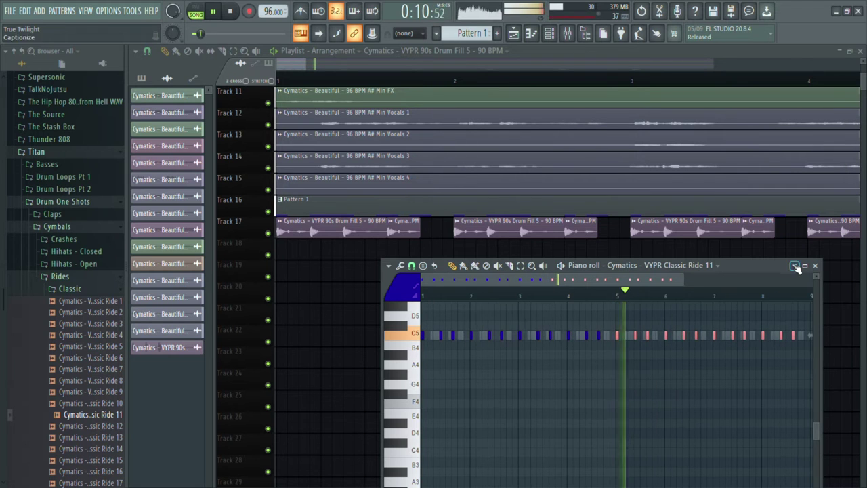
Transpose all the ride notes down to A#4 and try them one semitone higher
{"action": "left_click", "coordinate": [815, 266]}
{"action": "key", "text": "F7"}
{"action": "key", "text": "shift+Down"}
{"action": "key", "text": "shift+Down"}
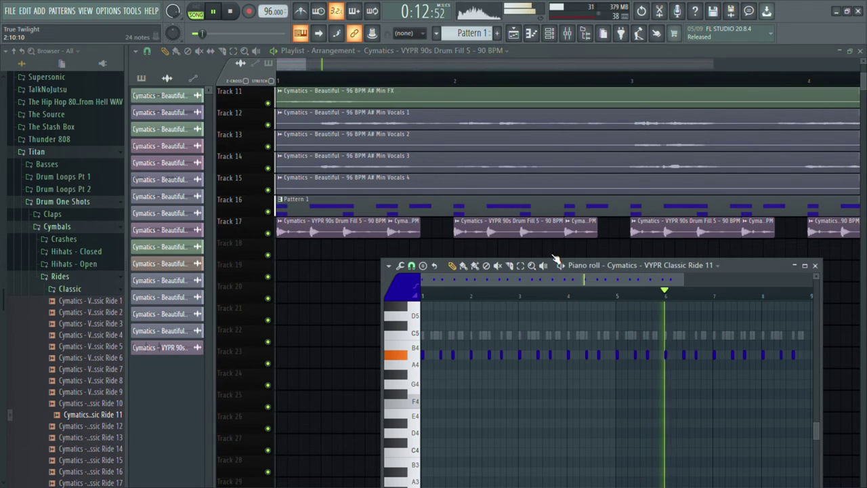
{"action": "key", "text": "shift+Up"}
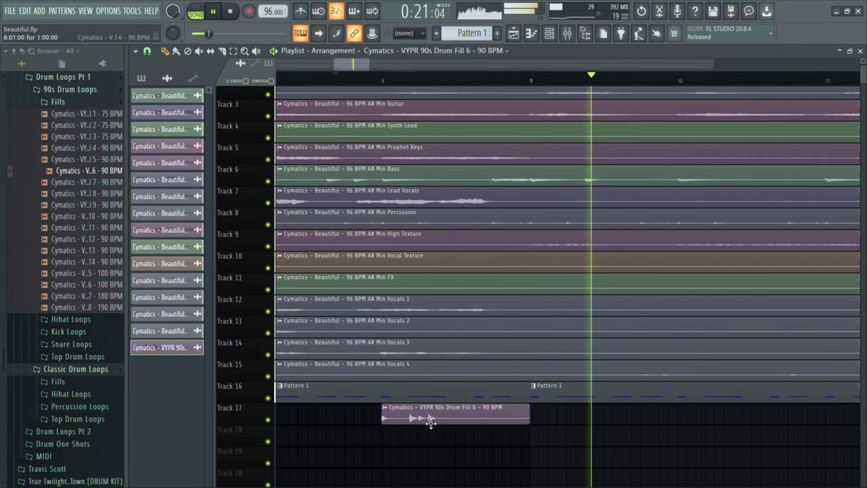
Shorten the first Pattern 1 clip on Track 16 to seven bars so it ends at bar 8
{"action": "key", "text": "space"}
{"action": "key", "text": "space"}
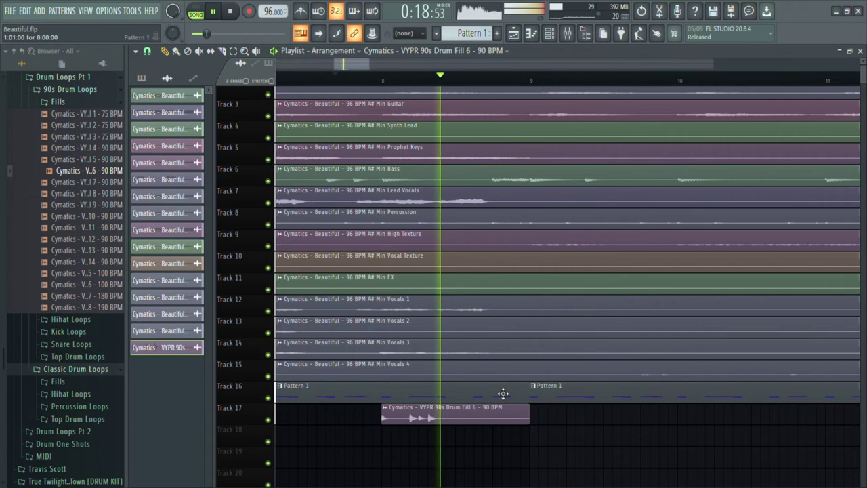
{"action": "left_click_drag", "start_coordinate": [529, 395], "coordinate": [384, 397]}
{"action": "key", "text": "space"}
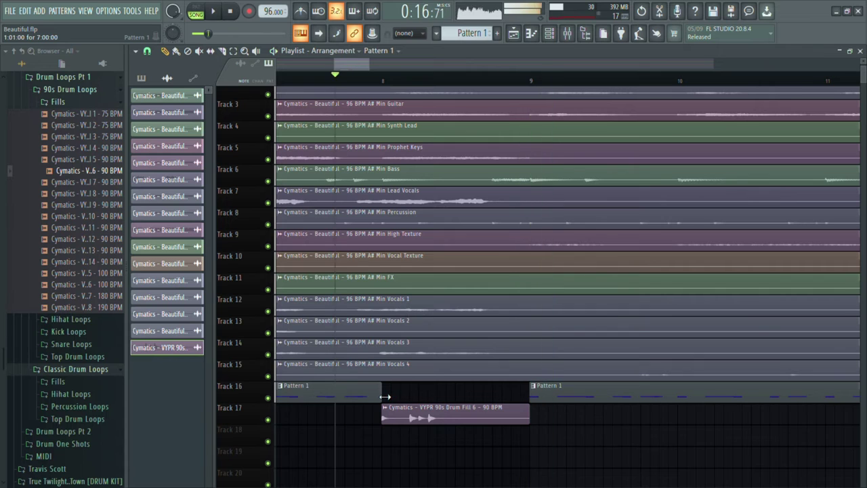
{"action": "key", "text": "space"}
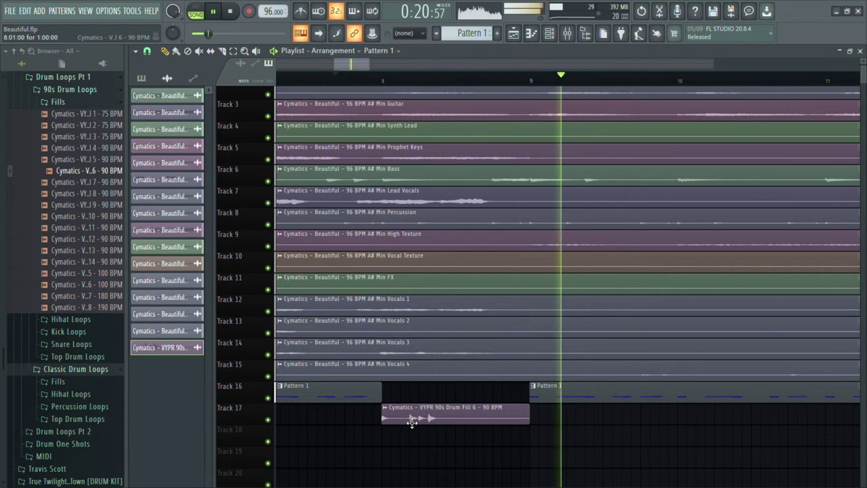
Copy the Drum Fill 6 clip from Track 17 to Track 18, starting on step 7 of bar 8
{"action": "key", "text": "space"}
{"action": "key", "text": "space"}
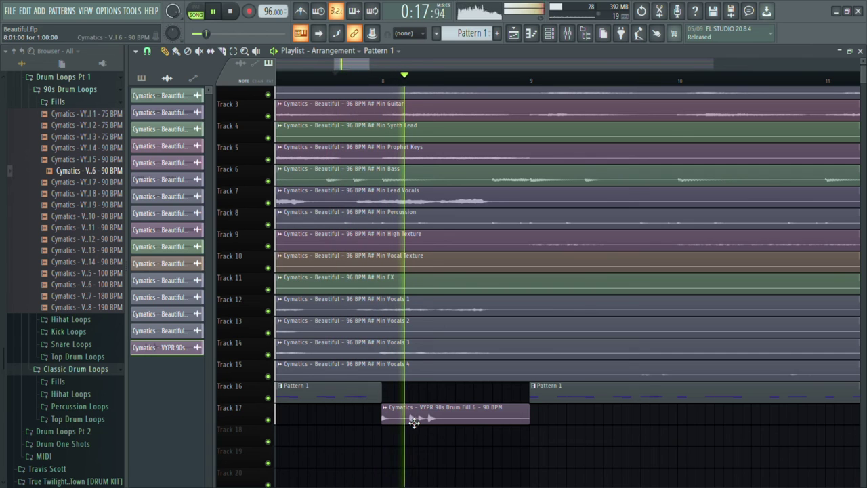
{"action": "left_click_drag", "start_coordinate": [415, 421], "coordinate": [460, 448]}
{"action": "key", "text": "space"}
{"action": "key", "text": "space"}
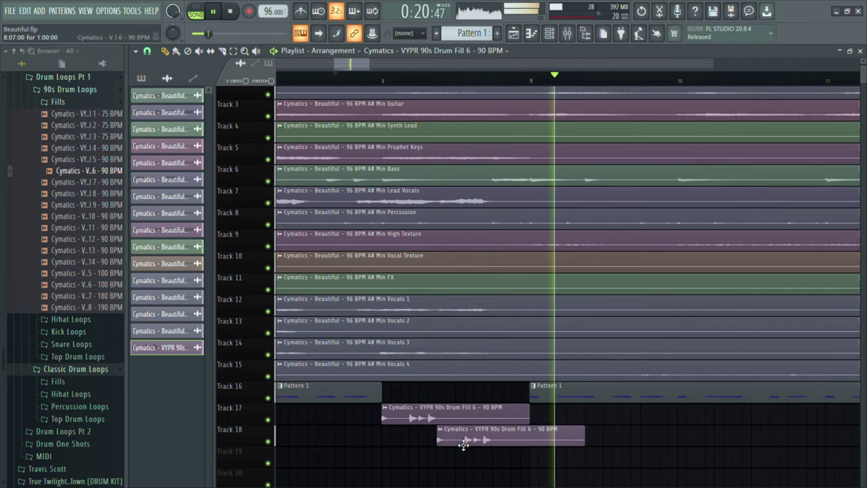
Copy the fill to Track 19 at step 10 of bar 8, and trim the copy to run from step 13 up to bar 9
{"action": "left_click_drag", "start_coordinate": [463, 445], "coordinate": [517, 467], "text": "shift"}
{"action": "key", "text": "space"}
{"action": "key", "text": "space"}
{"action": "key", "text": "space"}
{"action": "key", "text": "space"}
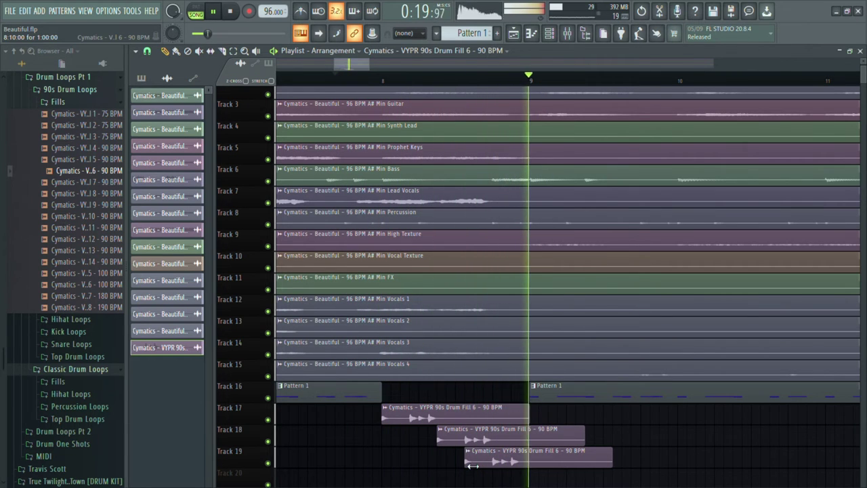
{"action": "left_click_drag", "start_coordinate": [473, 466], "coordinate": [501, 465]}
{"action": "left_click_drag", "start_coordinate": [616, 466], "coordinate": [531, 471]}
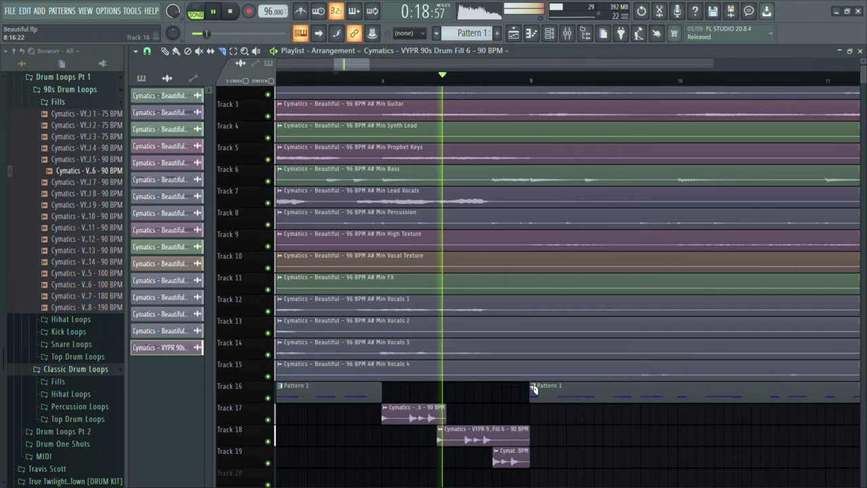
Slice the stem clips on Tracks 1 to 15 at bar 9 and select the parts before the cut
{"action": "scroll", "coordinate": [529, 264], "scroll_direction": "up", "scroll_amount": 1}
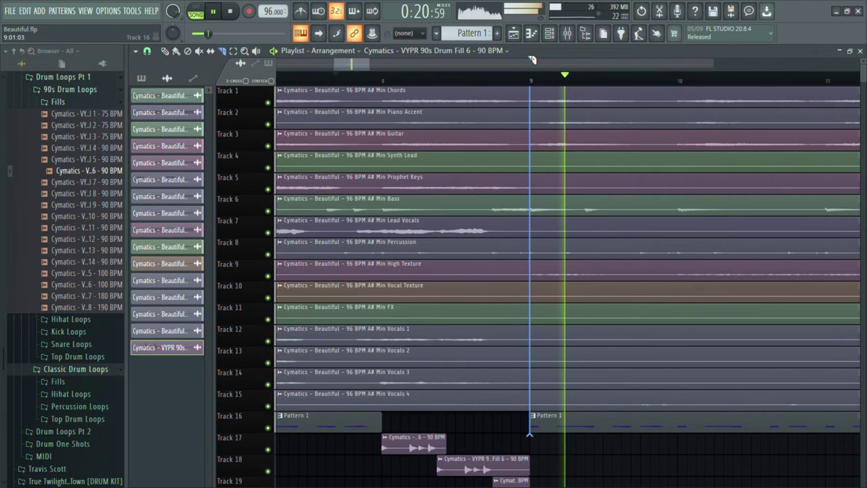
{"action": "key", "text": "ctrl+v"}
{"action": "left_click_drag", "start_coordinate": [502, 403], "coordinate": [441, 139]}
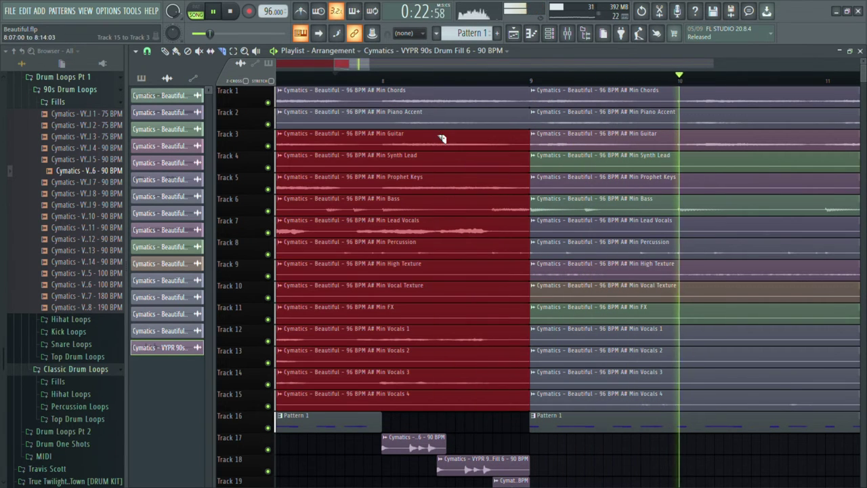
{"action": "left_click_drag", "start_coordinate": [486, 420], "coordinate": [466, 79]}
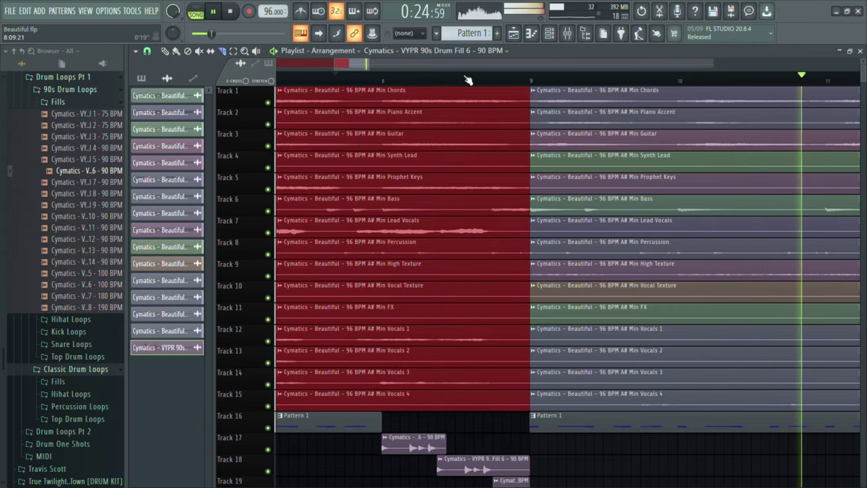
Try trimming the selected stem clips to end at bar 8, undo the trim and clear the selection
{"action": "key", "text": "space"}
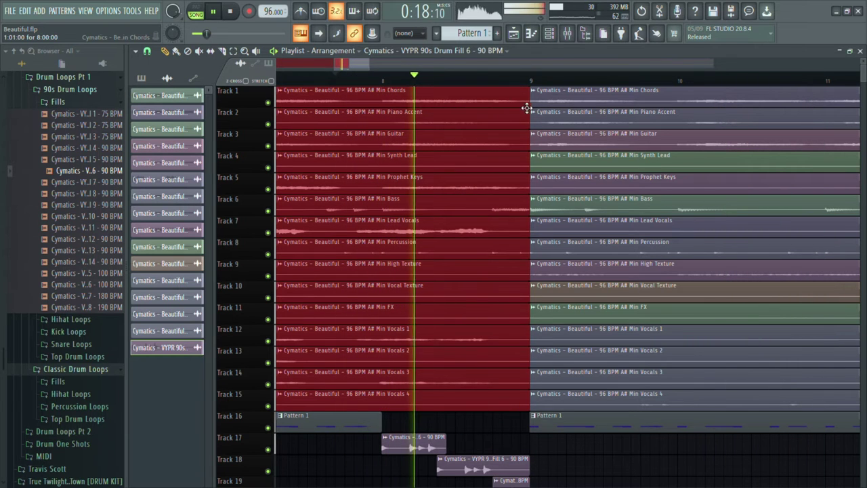
{"action": "left_click_drag", "start_coordinate": [528, 110], "coordinate": [385, 114]}
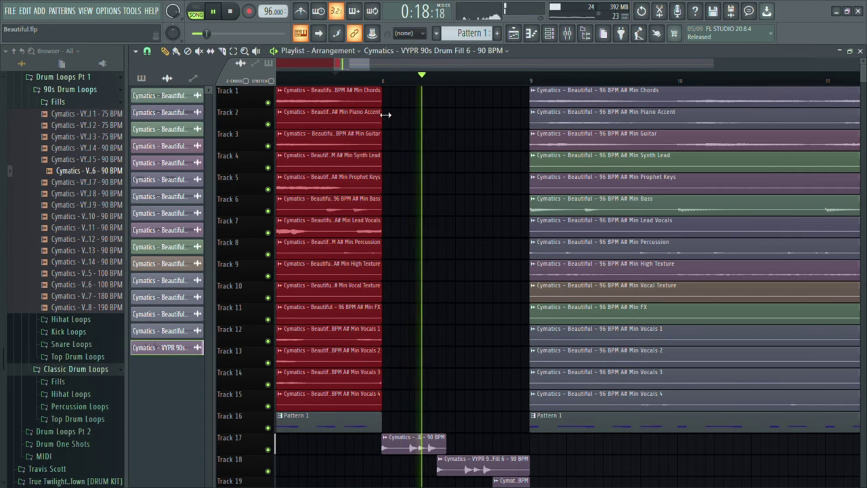
{"action": "key", "text": "ctrl+z"}
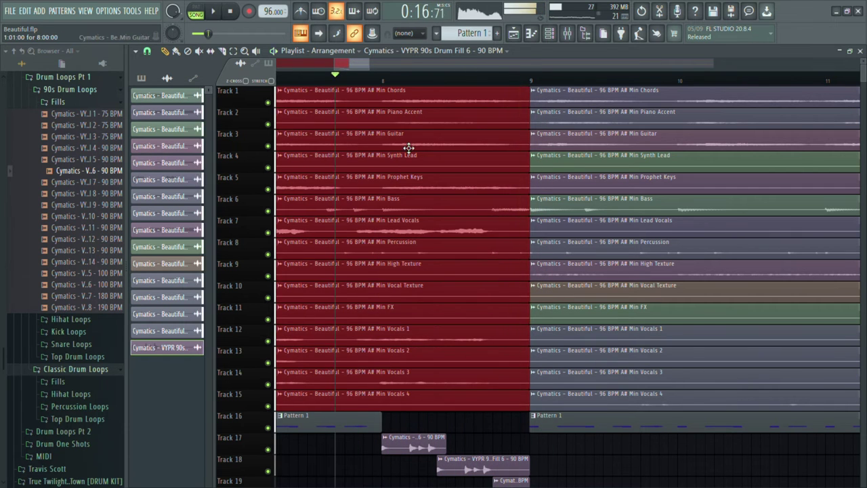
{"action": "key", "text": "ctrl+alt+z"}
{"action": "left_click", "coordinate": [409, 148]}
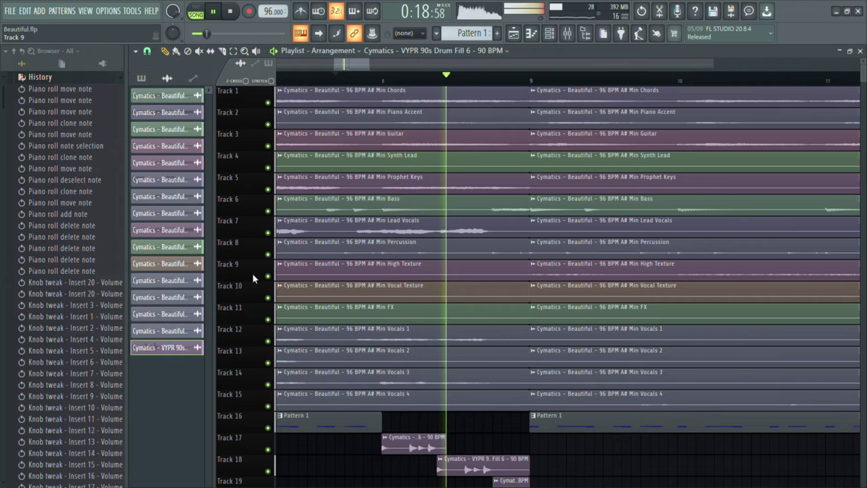
Mute the Lead Vocals on Track 7 and Vocals 1 to 3 on Tracks 12 to 14, and replay the fill
{"action": "left_click", "coordinate": [269, 233]}
{"action": "key", "text": "space"}
{"action": "key", "text": "space"}
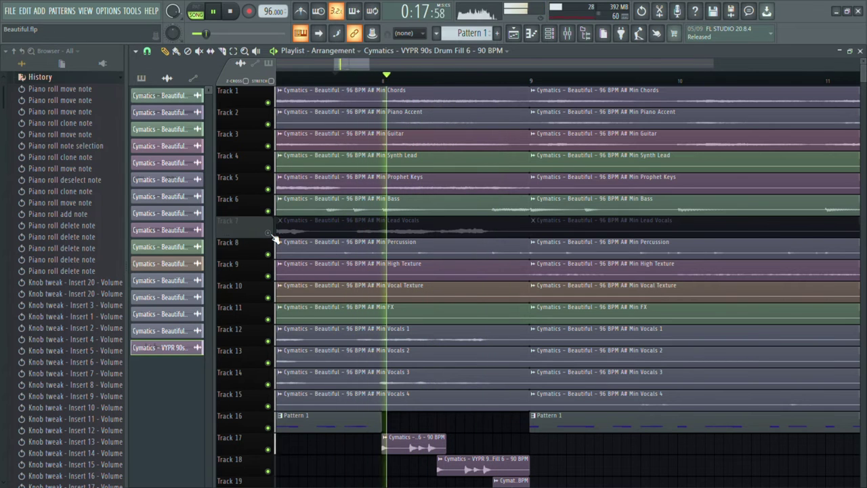
{"action": "left_click_drag", "start_coordinate": [274, 340], "coordinate": [271, 386]}
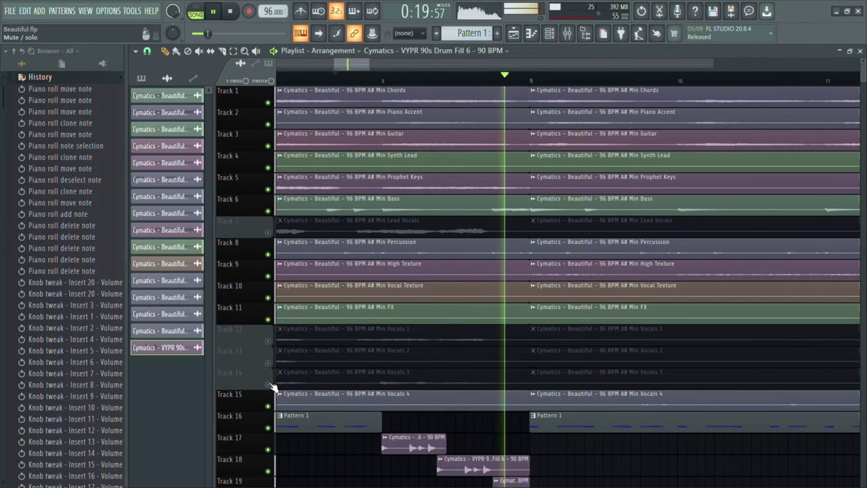
{"action": "key", "text": "space"}
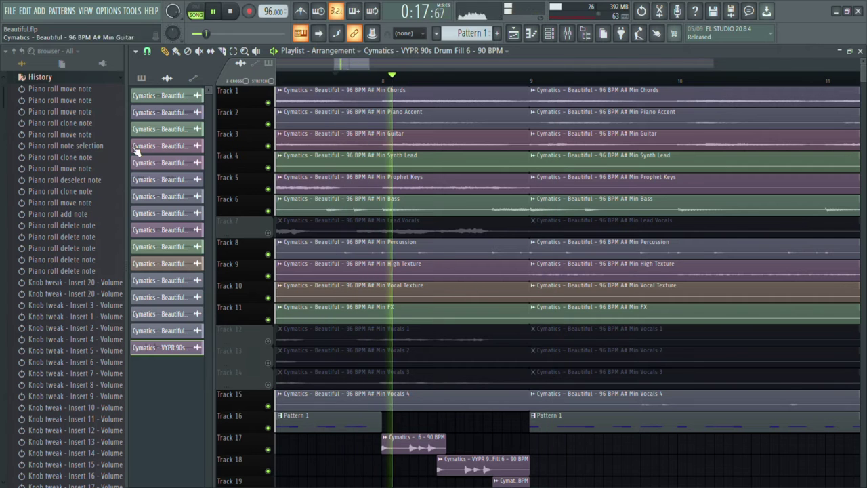
Collapse the History folder in the browser and bring the fill clips on Tracks 17 to 19 into view
{"action": "left_click", "coordinate": [40, 77]}
{"action": "scroll", "coordinate": [407, 339], "scroll_direction": "down", "scroll_amount": 3}
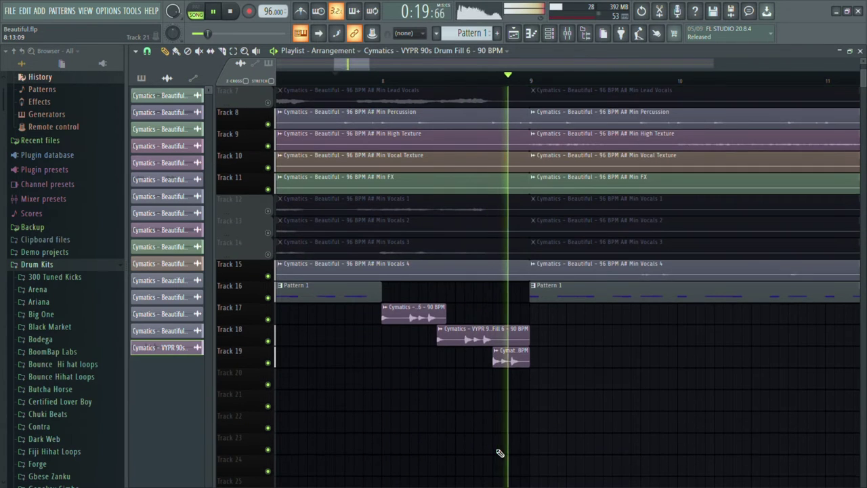
{"action": "scroll", "coordinate": [500, 453], "scroll_direction": "down", "scroll_amount": 2, "text": "ctrl"}
{"action": "scroll", "coordinate": [500, 452], "scroll_direction": "up", "scroll_amount": 2}
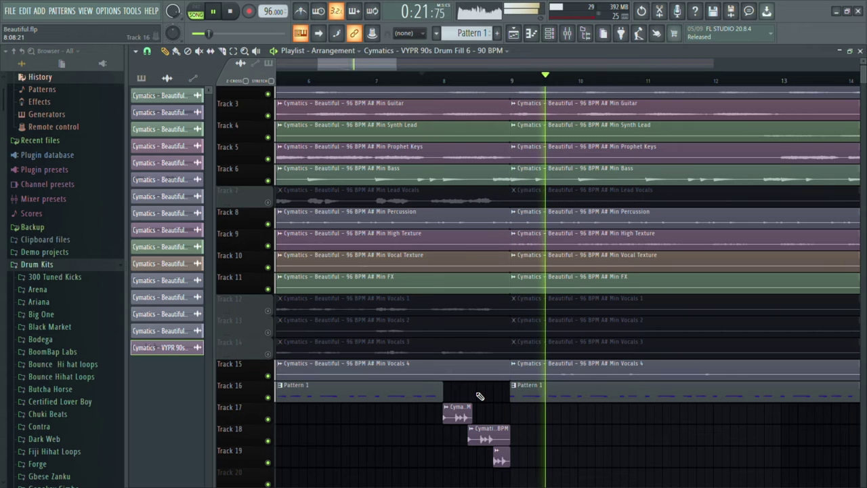
{"action": "scroll", "coordinate": [308, 366], "scroll_direction": "down", "scroll_amount": 1}
{"action": "scroll", "coordinate": [324, 380], "scroll_direction": "up", "scroll_amount": 2}
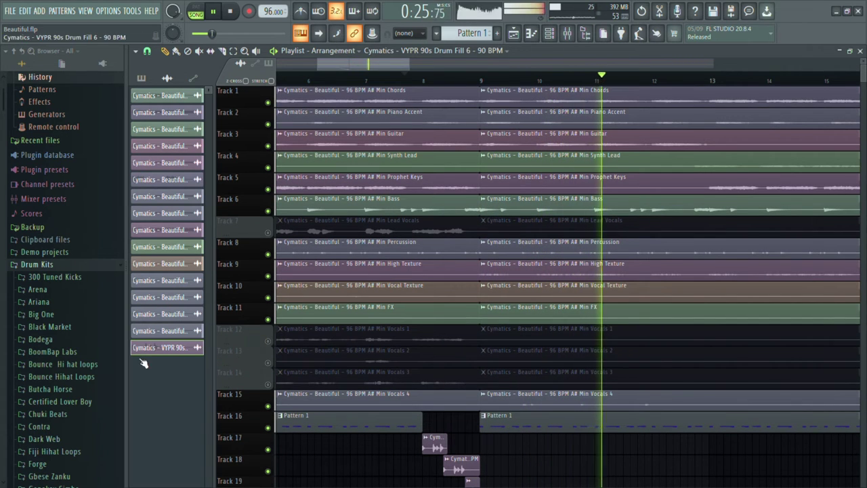
{"action": "scroll", "coordinate": [32, 366], "scroll_direction": "up", "scroll_amount": 1}
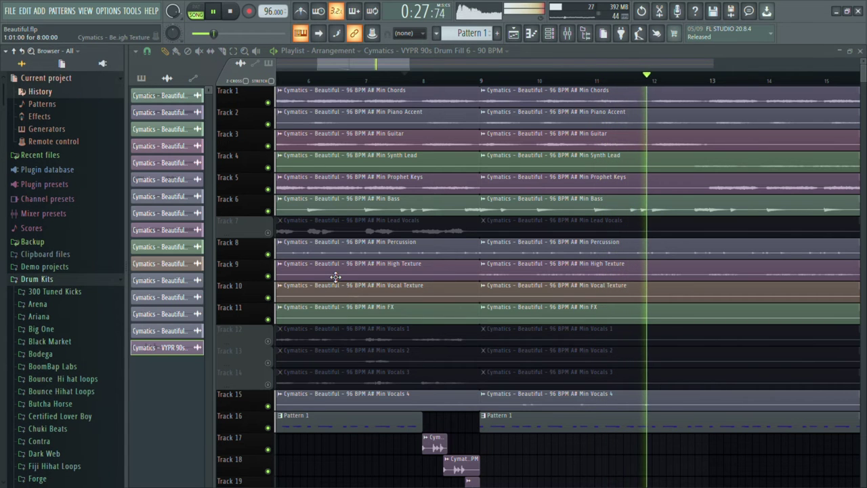
{"action": "scroll", "coordinate": [335, 276], "scroll_direction": "down", "scroll_amount": 1}
{"action": "scroll", "coordinate": [335, 277], "scroll_direction": "down", "scroll_amount": 3}
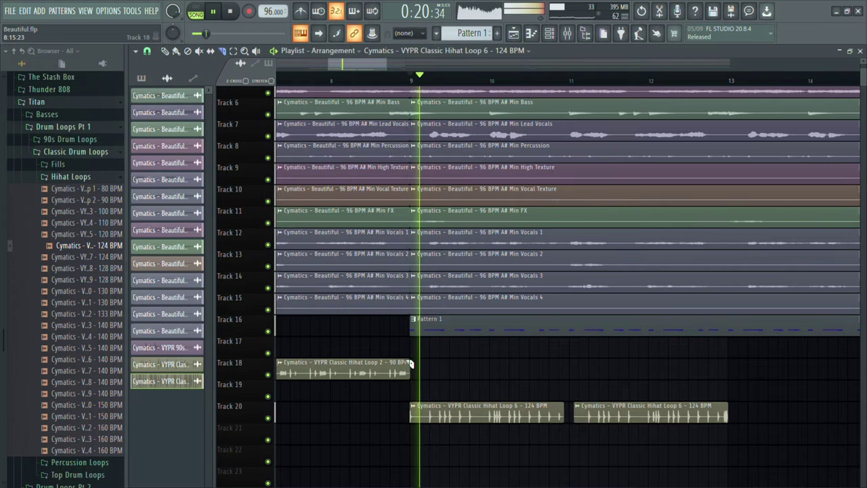
Slice the first Hihat Loop 6 clip on Track 20 just after bar 10 and cut out the quick roll there
{"action": "scroll", "coordinate": [538, 433], "scroll_direction": "up", "scroll_amount": 1}
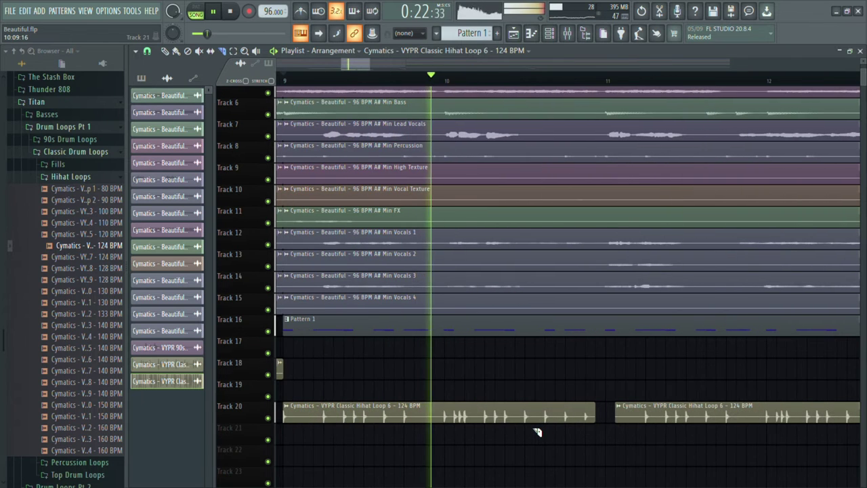
{"action": "scroll", "coordinate": [532, 431], "scroll_direction": "down", "scroll_amount": 1}
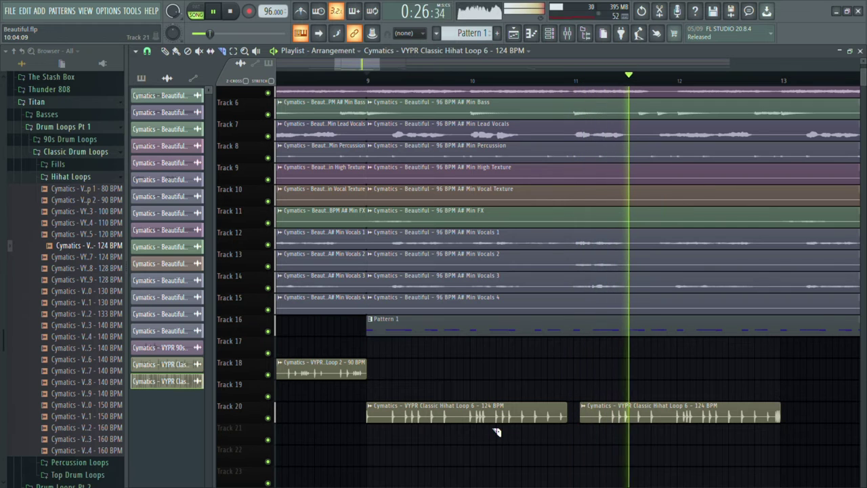
{"action": "scroll", "coordinate": [485, 431], "scroll_direction": "up", "scroll_amount": 1}
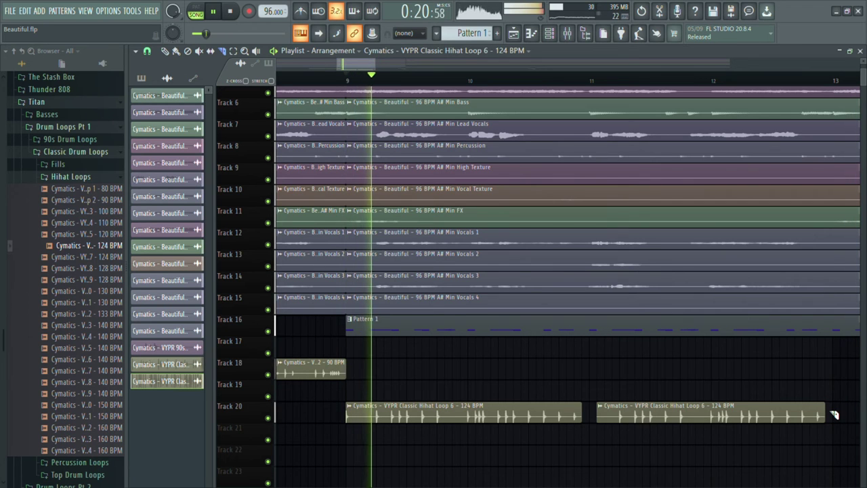
{"action": "scroll", "coordinate": [505, 451], "scroll_direction": "up", "scroll_amount": 1}
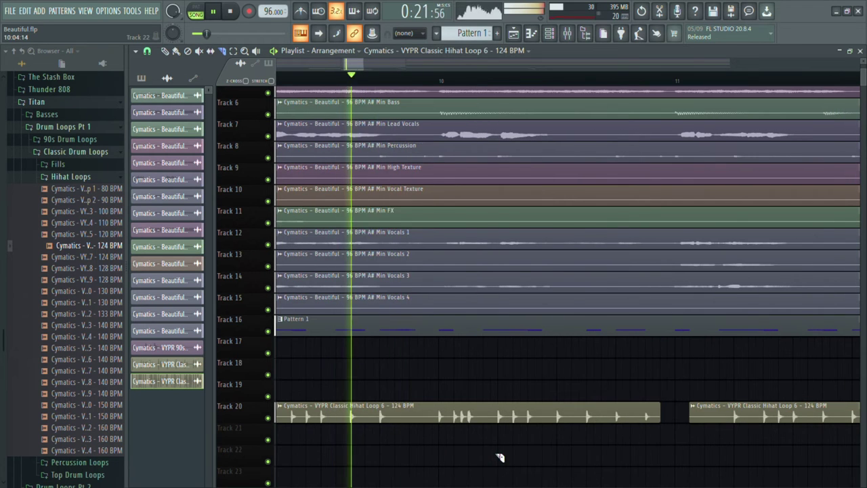
{"action": "left_click", "coordinate": [455, 417]}
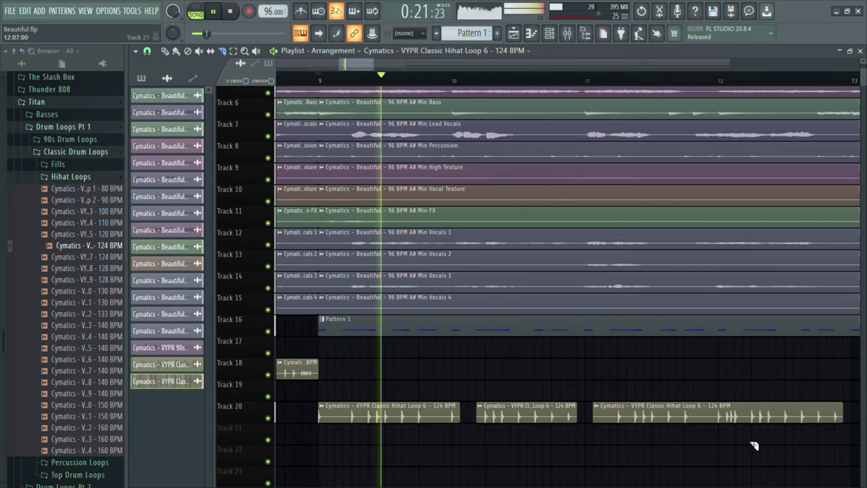
{"action": "scroll", "coordinate": [754, 445], "scroll_direction": "up", "scroll_amount": 1}
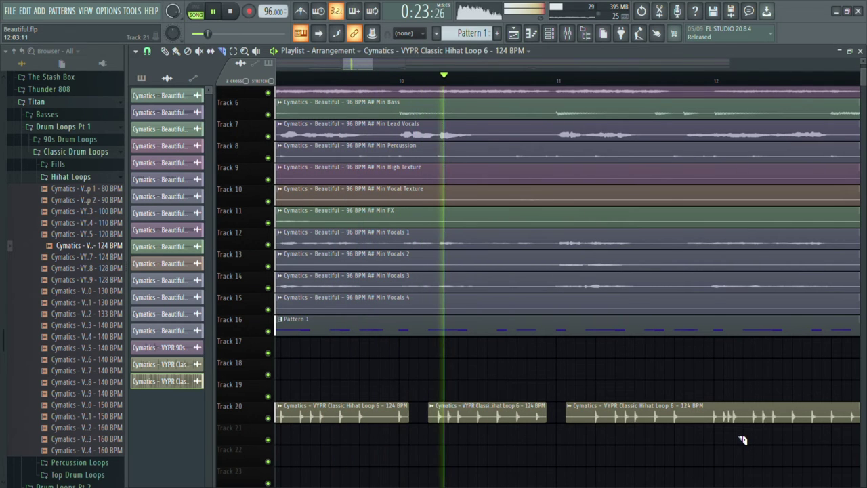
{"action": "scroll", "coordinate": [332, 436], "scroll_direction": "up", "scroll_amount": 2}
{"action": "scroll", "coordinate": [447, 421], "scroll_direction": "up", "scroll_amount": 1}
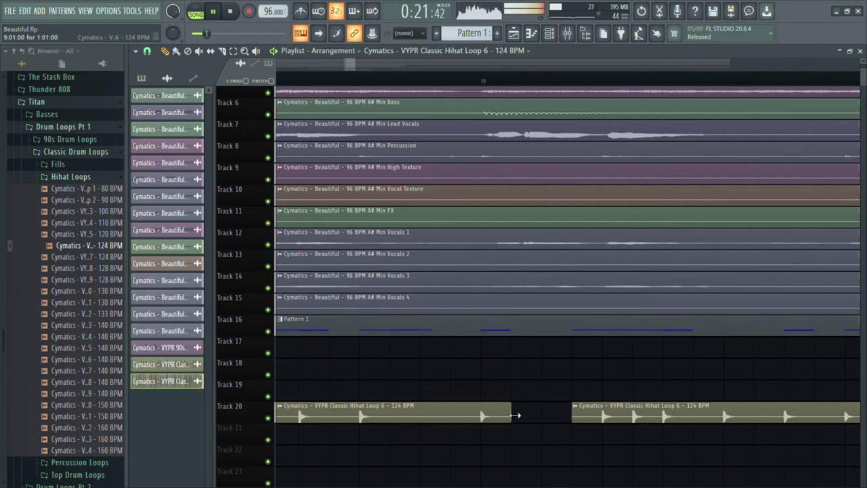
{"action": "scroll", "coordinate": [518, 422], "scroll_direction": "down", "scroll_amount": 3}
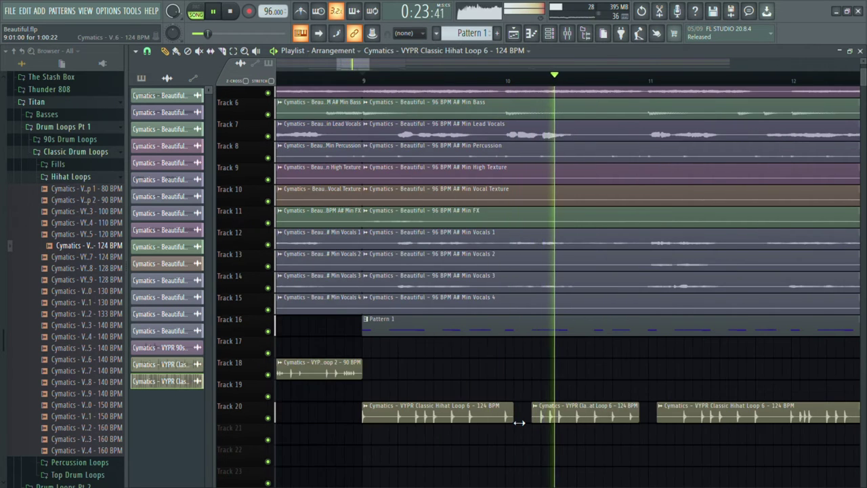
{"action": "scroll", "coordinate": [594, 437], "scroll_direction": "down", "scroll_amount": 1}
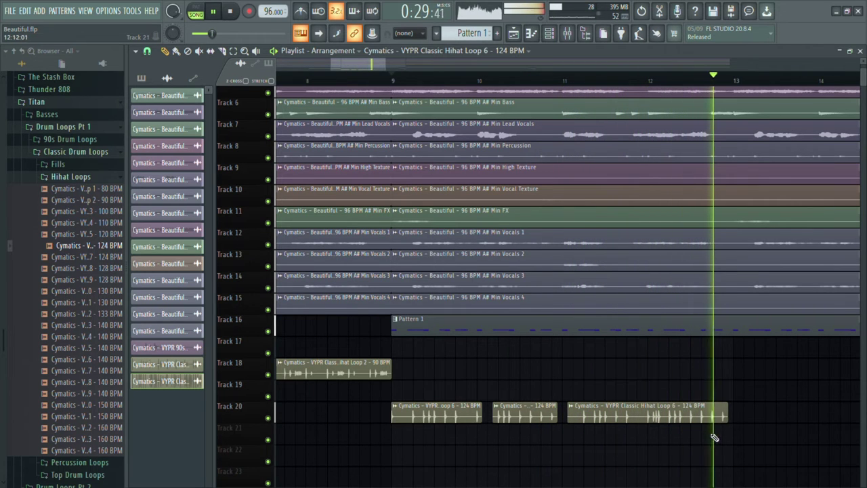
Collapse the Hihat Loops folder and replay the arrangement from just before bar 5
{"action": "left_click", "coordinate": [60, 177]}
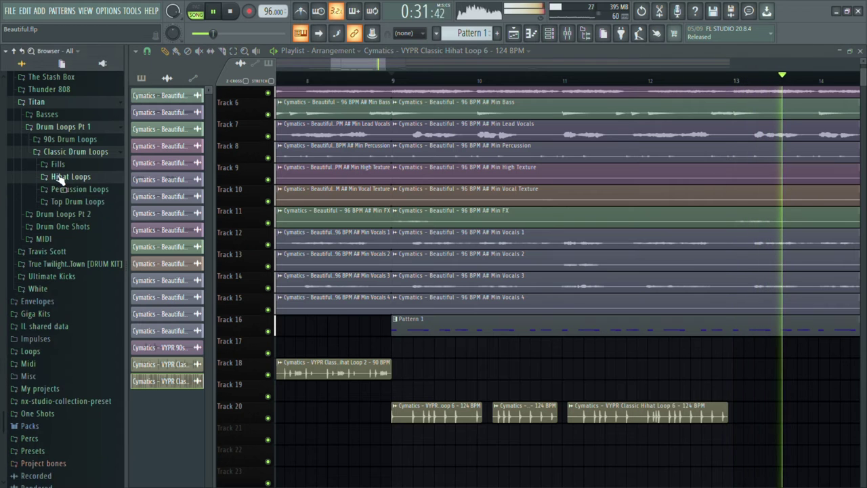
{"action": "scroll", "coordinate": [259, 300], "scroll_direction": "down", "scroll_amount": 3}
{"action": "scroll", "coordinate": [360, 451], "scroll_direction": "left", "scroll_amount": 3}
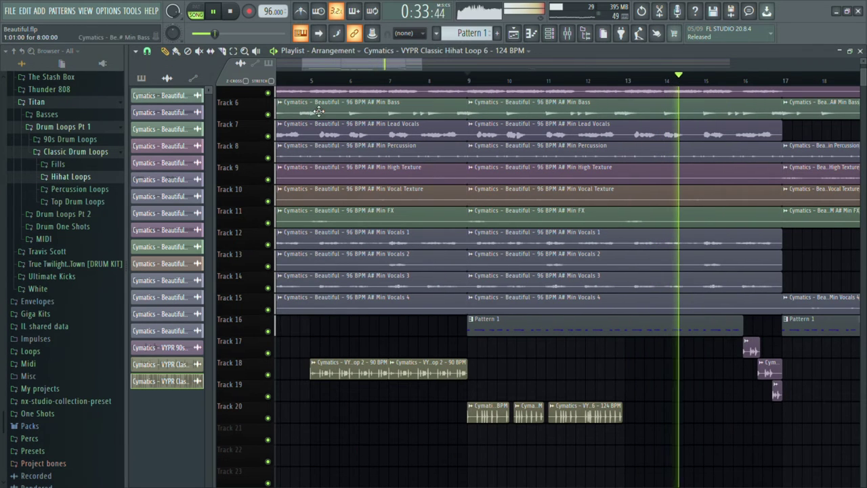
{"action": "left_click", "coordinate": [290, 79]}
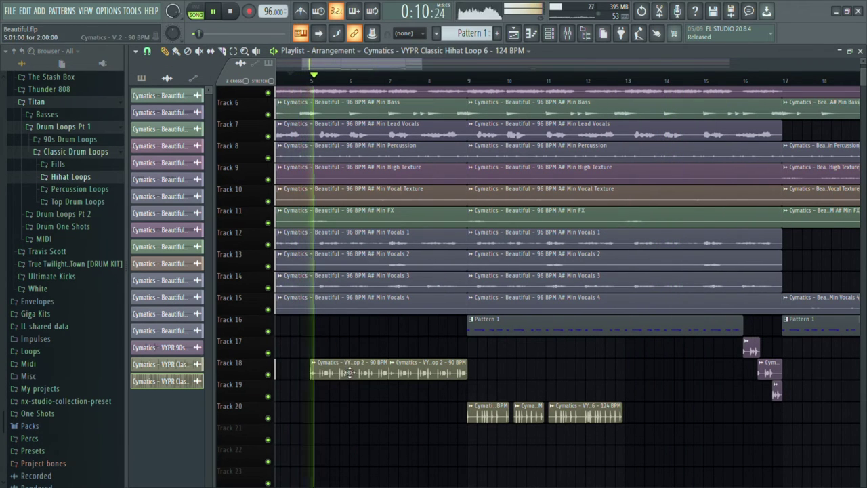
Place two copies of Hihat Loop 2 end to end on Track 21 from bar 9 to bar 13
{"action": "left_click_drag", "start_coordinate": [521, 369], "coordinate": [490, 482]}
{"action": "left_click", "coordinate": [567, 473]}
{"action": "left_click", "coordinate": [569, 473]}
{"action": "right_click", "coordinate": [576, 474]}
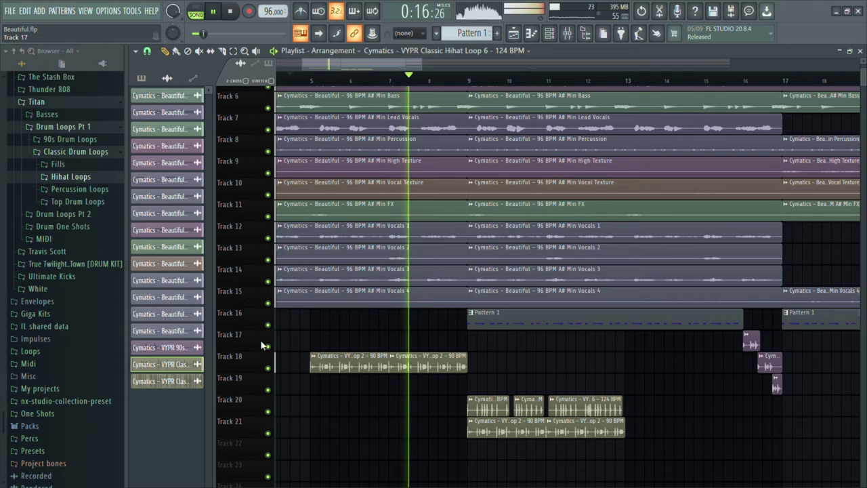
{"action": "scroll", "coordinate": [499, 350], "scroll_direction": "down", "scroll_amount": 2}
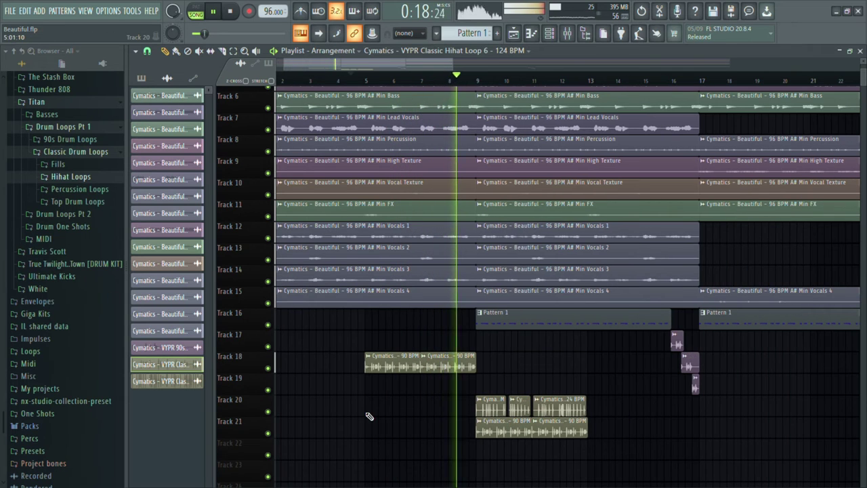
{"action": "scroll", "coordinate": [367, 416], "scroll_direction": "down", "scroll_amount": 2}
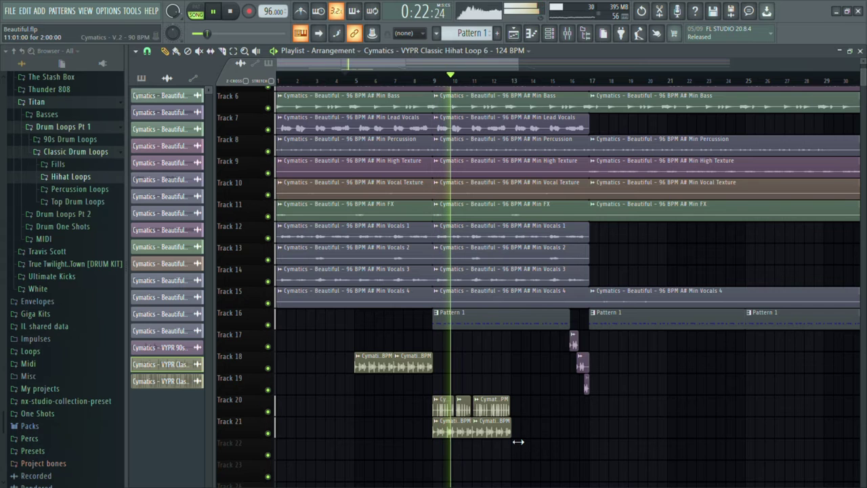
{"action": "scroll", "coordinate": [445, 444], "scroll_direction": "up", "scroll_amount": 2}
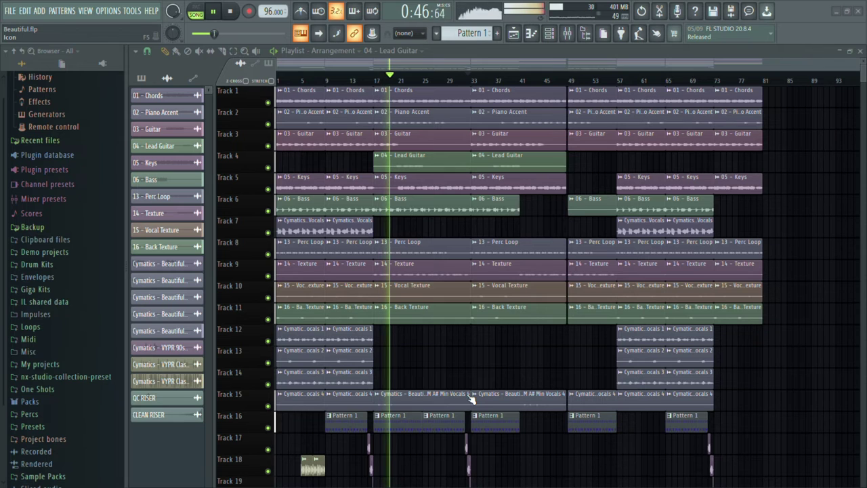
Rename the Lead Vocals, Vocals 1 and Vocals 2 clips as "17 - Lead Vocals", "18 - Vocal 1" and "19 - Vocal 2"
{"action": "key", "text": "Return"}
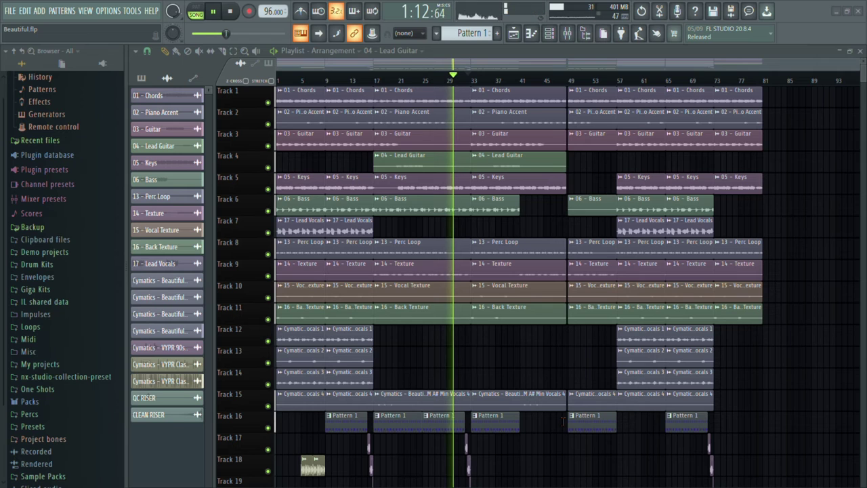
{"action": "key", "text": "Return"}
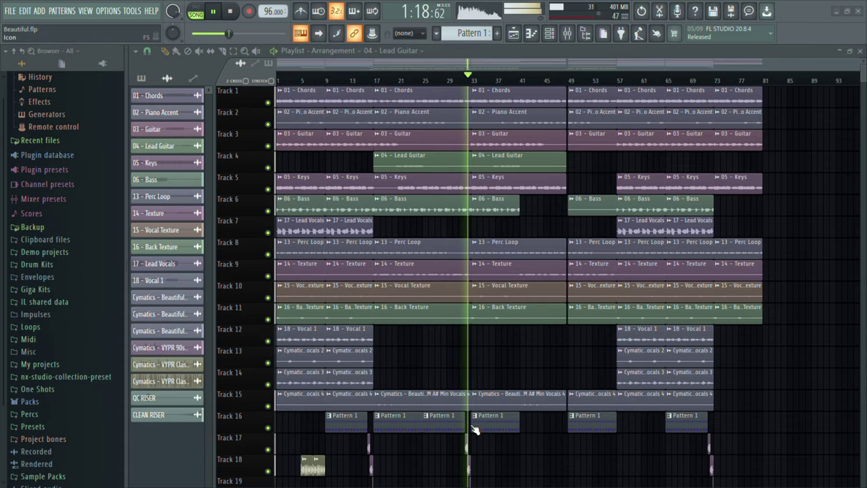
{"action": "type", "text": "19 - Vocal 2"}
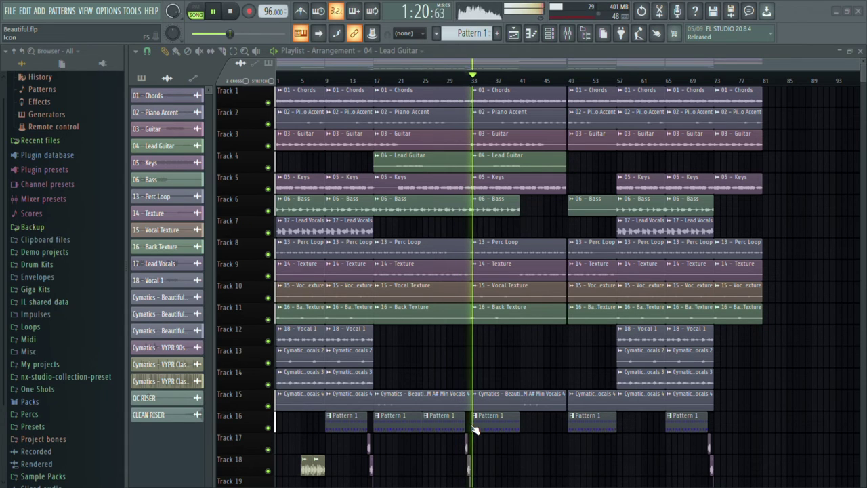
{"action": "key", "text": "Return"}
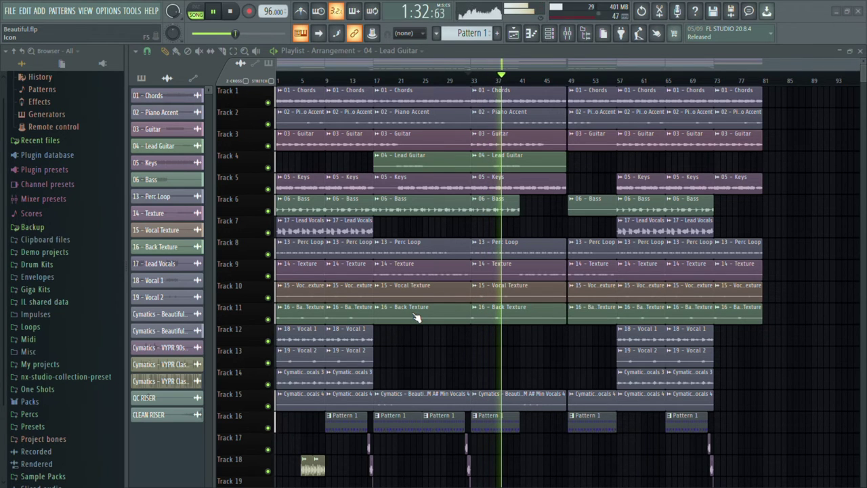
Rename Vocals 3 and Vocals 4 as "20 - Vocal 3" and "21 - Vocal 4", and the VYPR drum fill as "22 - Drum Fill"
{"action": "type", "text": "20 - Vocal 3"}
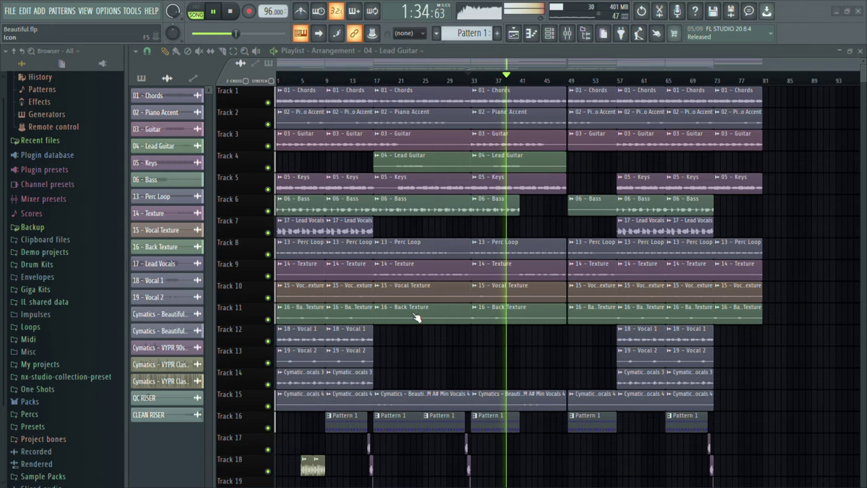
{"action": "key", "text": "Return"}
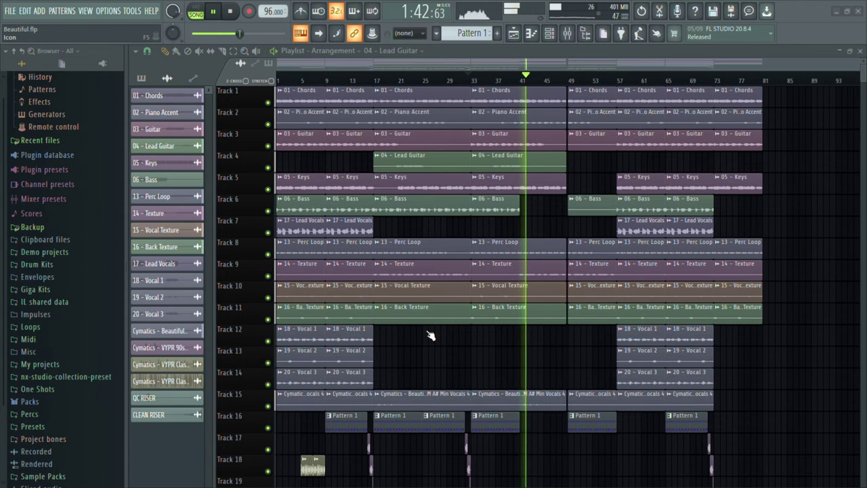
{"action": "key", "text": "Return"}
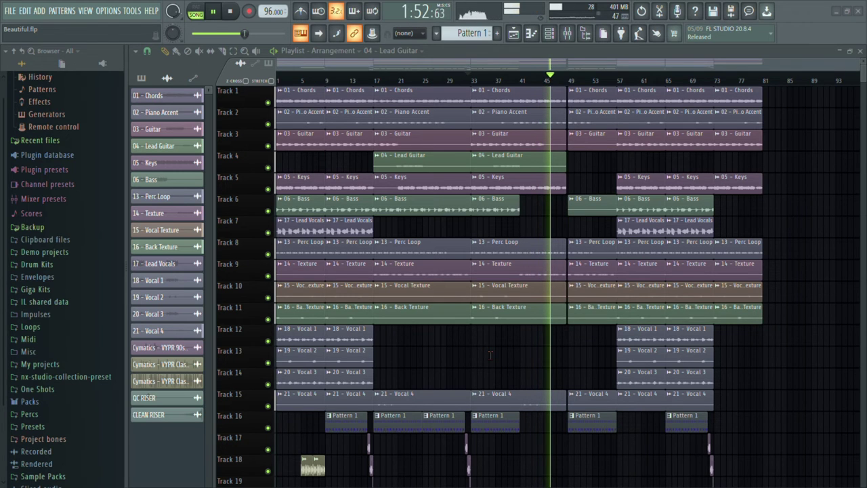
{"action": "left_click", "coordinate": [571, 365]}
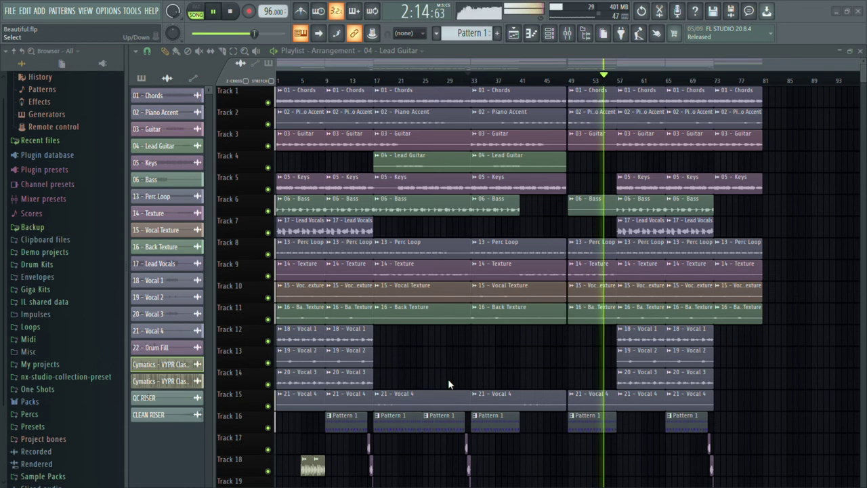
Reorder the clip list so both VYPR Classic Hihat Loop clips sit between 06 - Bass and 13 - Perc Loop
{"action": "key", "text": "alt+Up"}
{"action": "key", "text": "alt+Up"}
{"action": "key", "text": "alt+Up"}
{"action": "key", "text": "alt+Up"}
{"action": "key", "text": "alt+Up"}
{"action": "key", "text": "alt+Up"}
{"action": "key", "text": "alt+Up"}
{"action": "key", "text": "alt+Up"}
{"action": "key", "text": "alt+Up"}
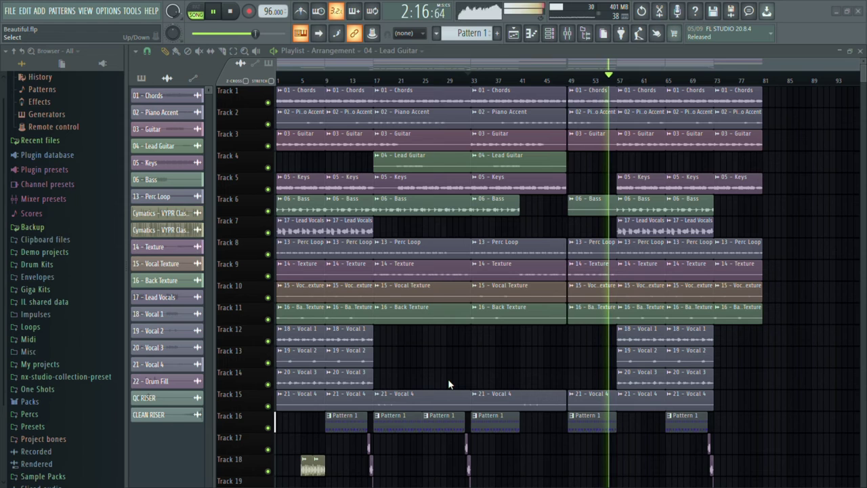
{"action": "key", "text": "alt+Up"}
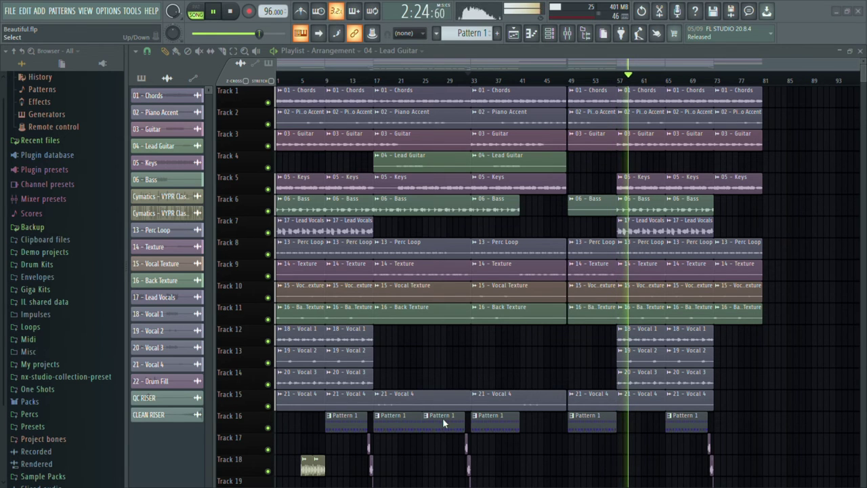
Move 22 - Drum Fill up the clip list to sit between the hi-hat loops and 13 - Perc Loop
{"action": "key", "text": "alt+Up"}
{"action": "key", "text": "alt+Up"}
{"action": "key", "text": "alt+Up"}
{"action": "key", "text": "alt+Up"}
{"action": "key", "text": "alt+Up"}
{"action": "key", "text": "alt+Up"}
{"action": "key", "text": "alt+Up"}
{"action": "key", "text": "alt+Up"}
{"action": "key", "text": "alt+Up"}
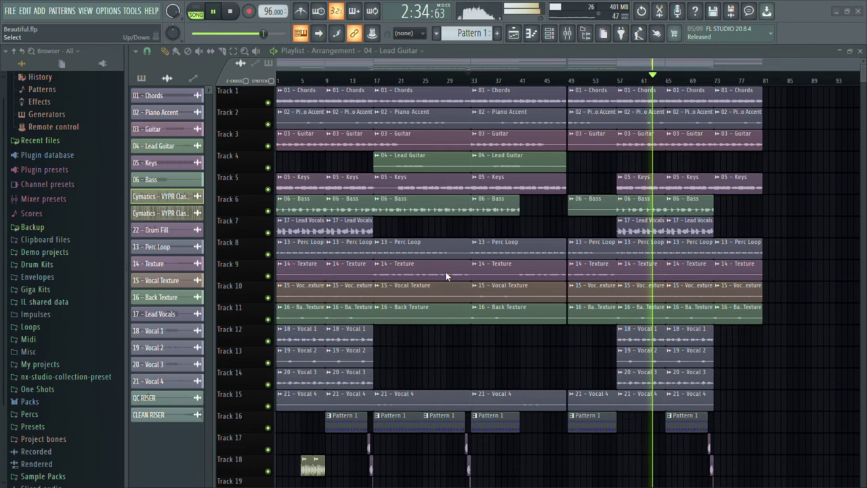
Move both hi-hat loops and 22 - Drum Fill down the clip list, below 21 - Vocal 4
{"action": "key", "text": "alt+Down"}
{"action": "key", "text": "alt+Down"}
{"action": "key", "text": "alt+Down"}
{"action": "key", "text": "alt+Down"}
{"action": "key", "text": "alt+Down"}
{"action": "key", "text": "alt+Down"}
{"action": "key", "text": "alt+Down"}
{"action": "key", "text": "alt+Down"}
{"action": "key", "text": "alt+Down"}
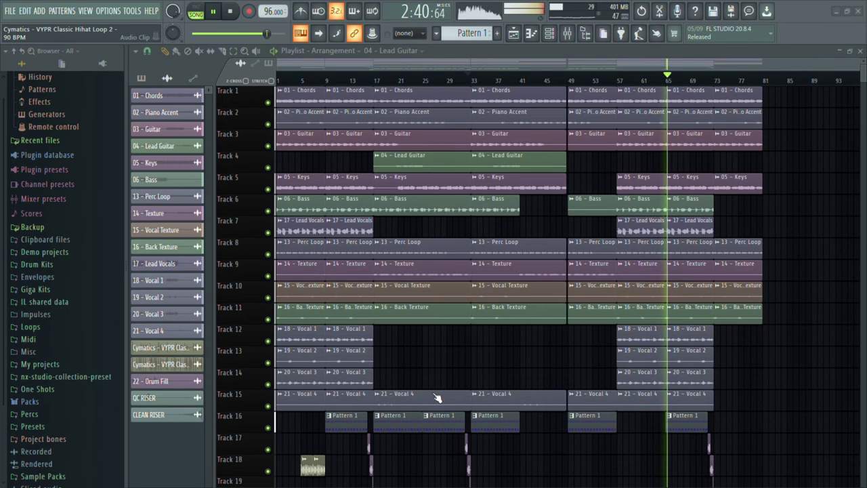
Return both hi-hat loops and 22 - Drum Fill to their place above 13 - Perc Loop in the clip list
{"action": "key", "text": "alt+Up"}
{"action": "key", "text": "alt+Up"}
{"action": "key", "text": "alt+Up"}
{"action": "key", "text": "alt+Up"}
{"action": "key", "text": "alt+Up"}
{"action": "key", "text": "alt+Up"}
{"action": "key", "text": "alt+Up"}
{"action": "key", "text": "alt+Up"}
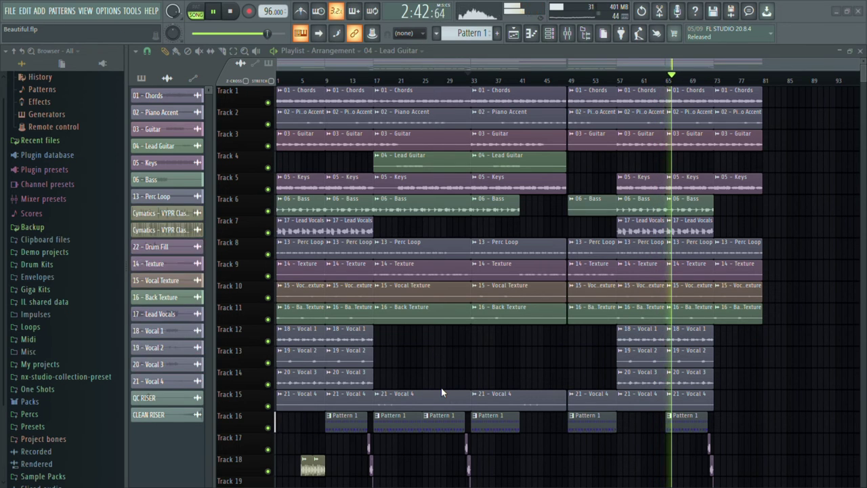
{"action": "key", "text": "alt+Up"}
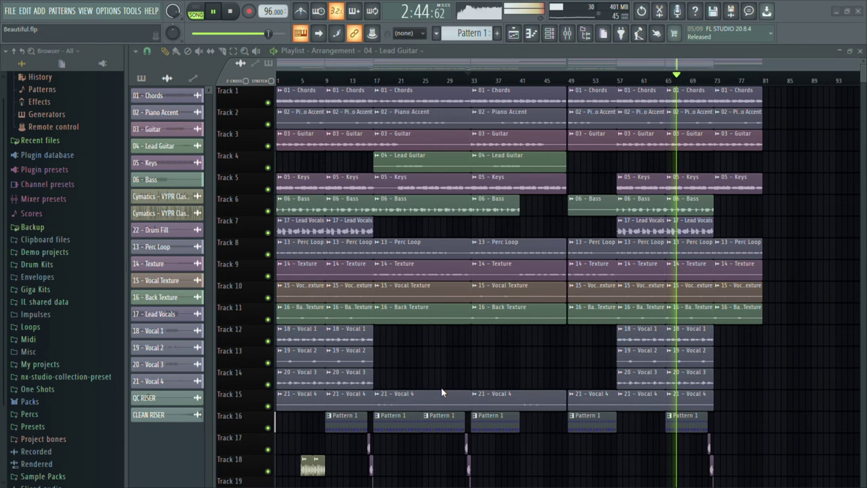